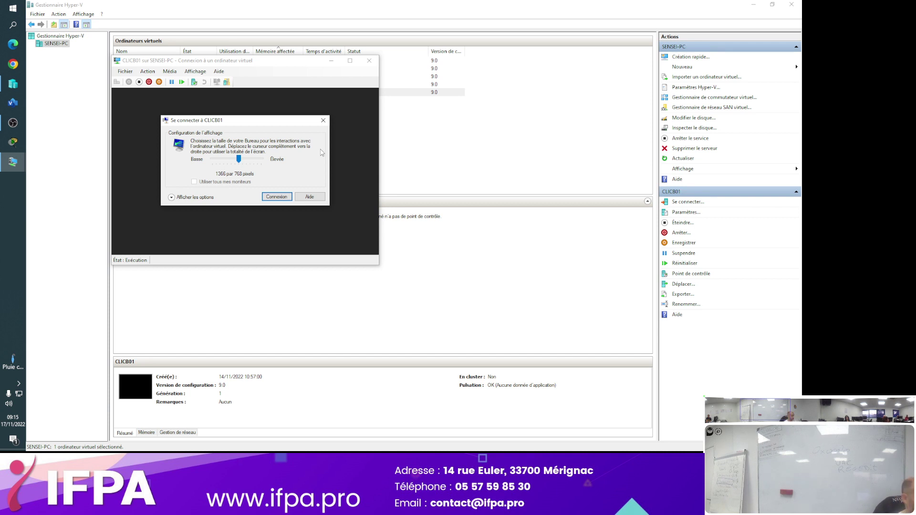
Dismiss CLICB01's display-size dialog and open services.msc in a maximized window inside the virtual machine.
{"action": "left_click", "coordinate": [323, 120]}
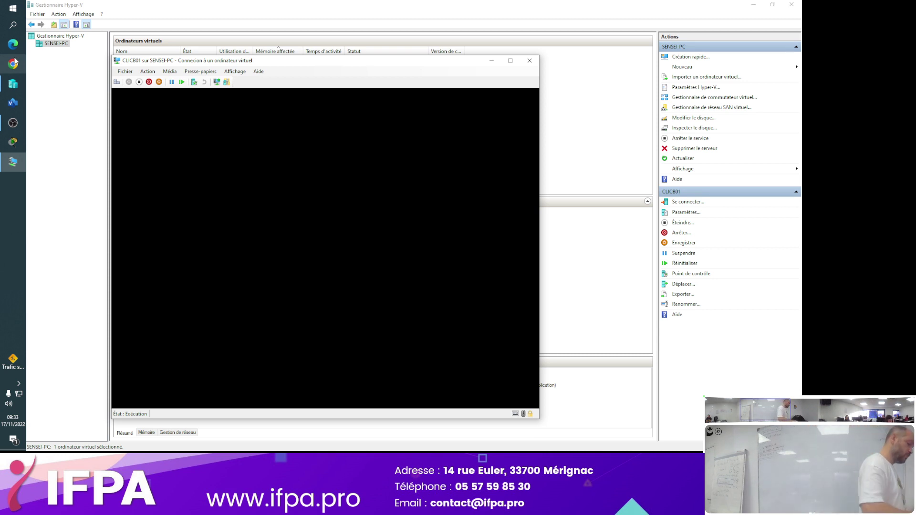
{"action": "left_click", "coordinate": [369, 98]}
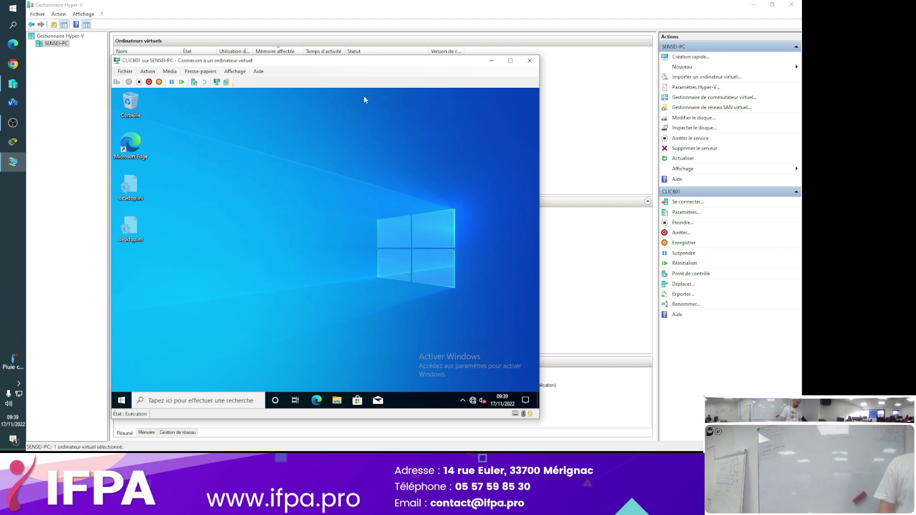
{"action": "key", "text": "super+r"}
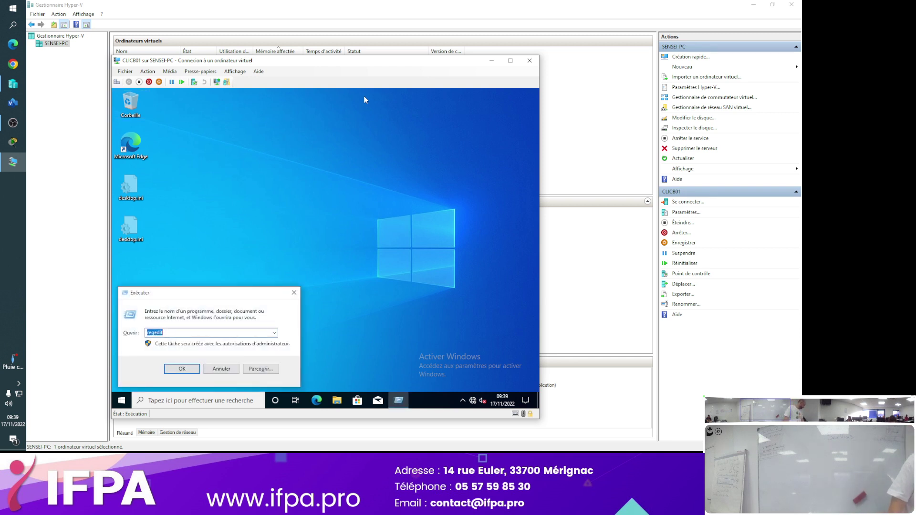
{"action": "type", "text": "serv"}
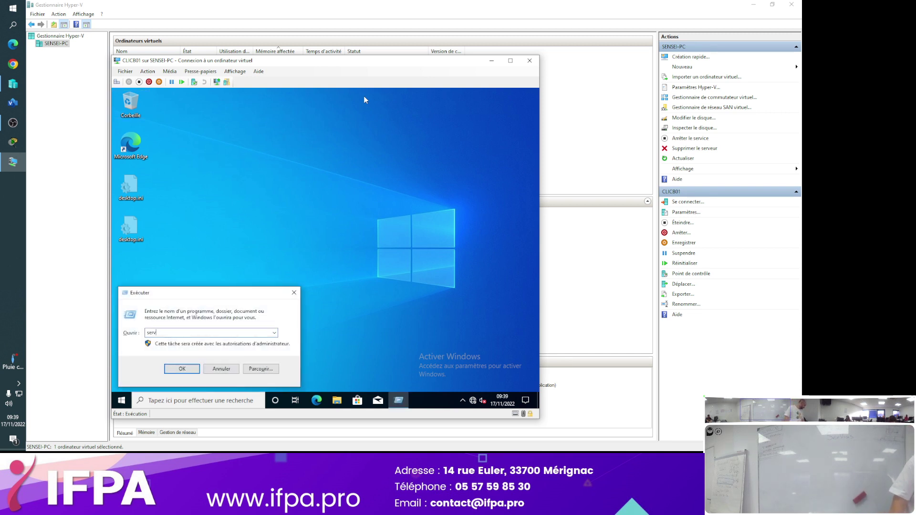
{"action": "type", "text": "ices.msc"}
{"action": "key", "text": "Return"}
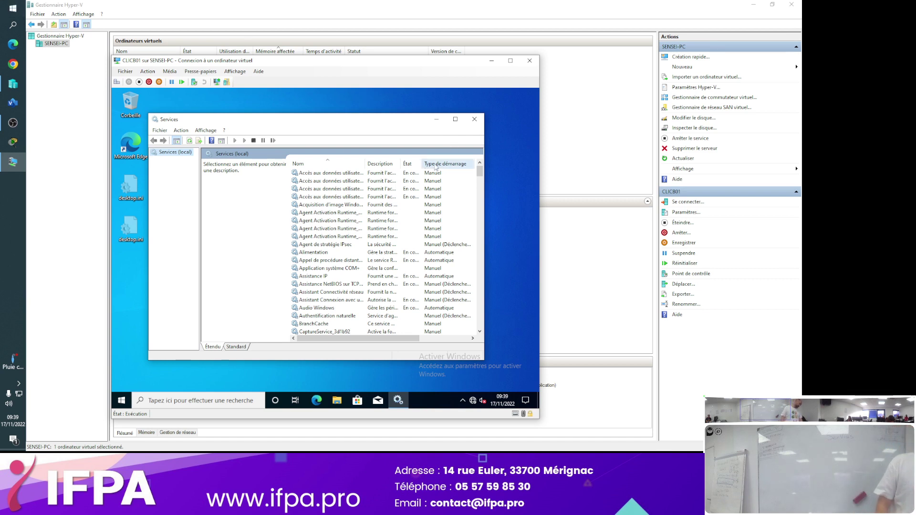
{"action": "left_click", "coordinate": [457, 119]}
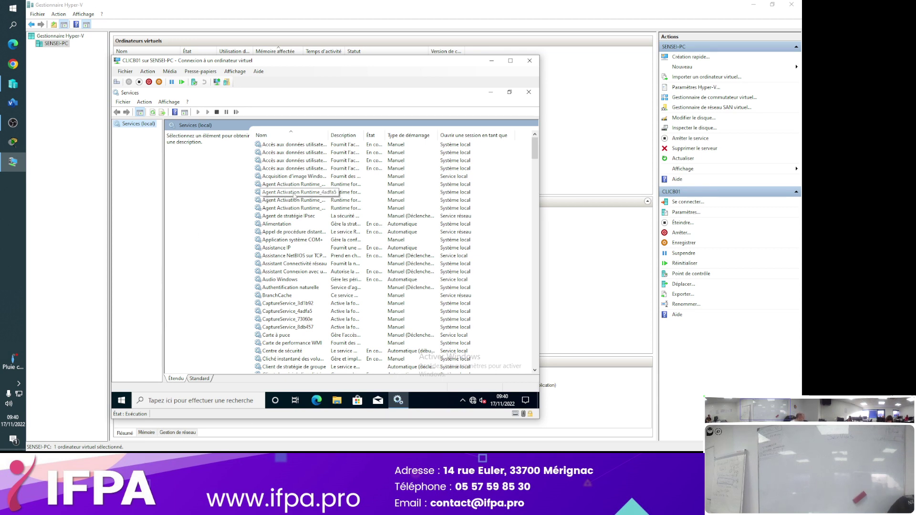
Select the first service in the list and widen the État column to fit its full status text.
{"action": "left_click", "coordinate": [303, 145]}
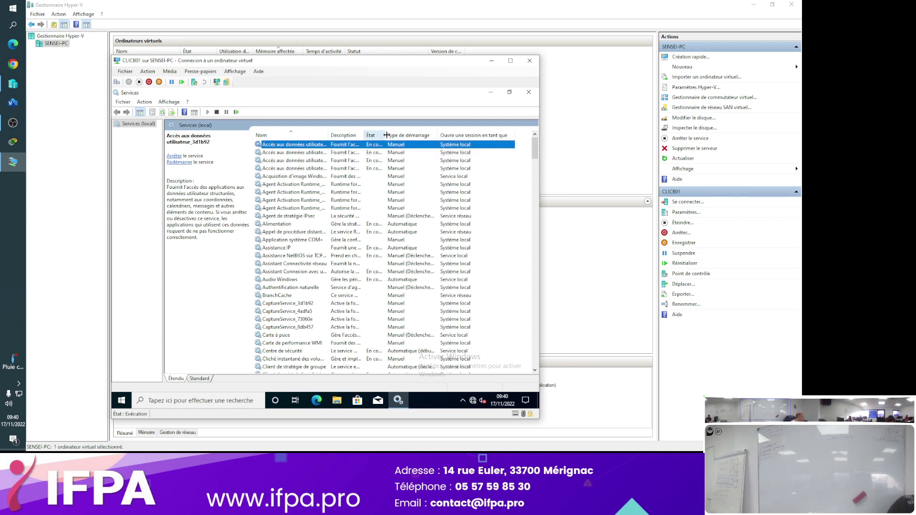
{"action": "left_click_drag", "start_coordinate": [387, 135], "coordinate": [400, 135]}
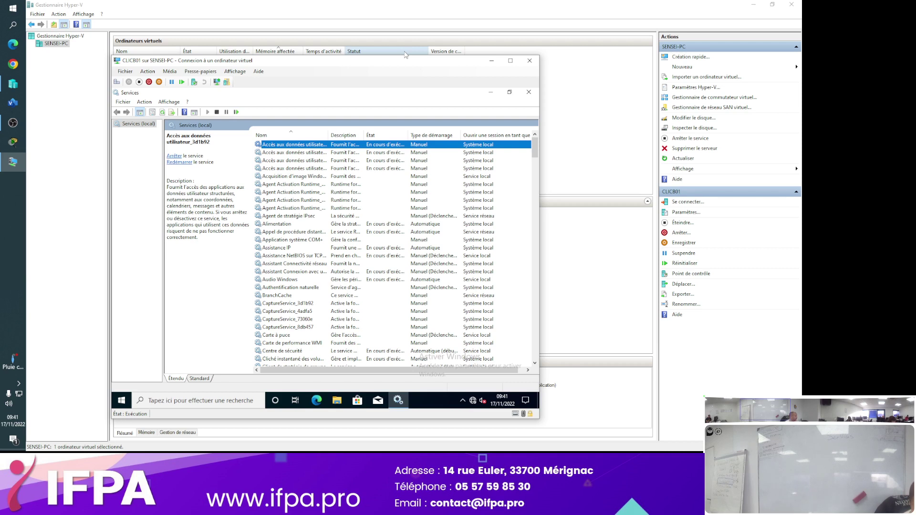
{"action": "double_click", "coordinate": [409, 136]}
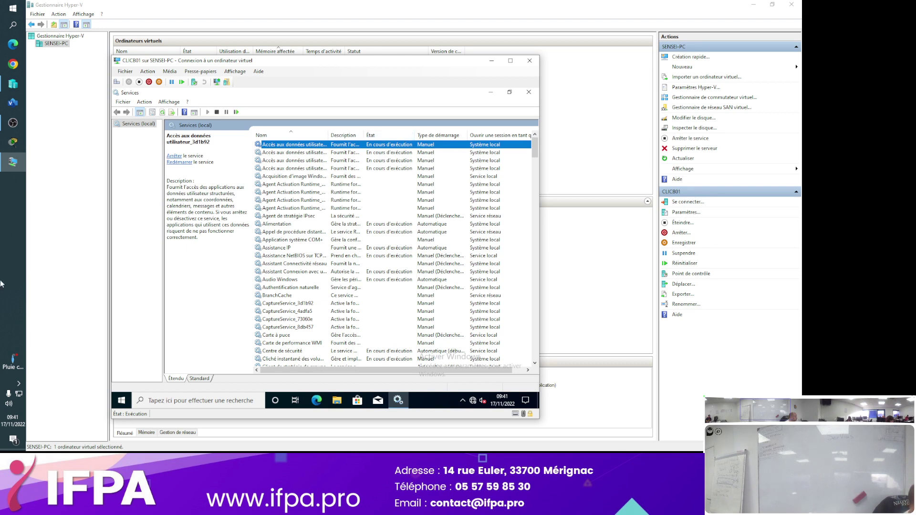
Launch ZoomIt from the host's Downloads folder zoomit_4-52_fr_71014 and mark an Automatique startup type in the magnified services list.
{"action": "left_click", "coordinate": [15, 260]}
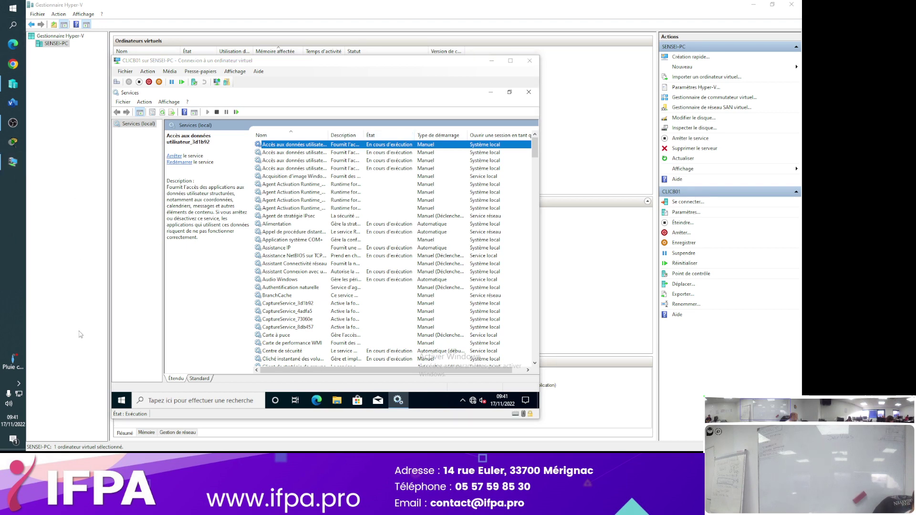
{"action": "key", "text": "super+e"}
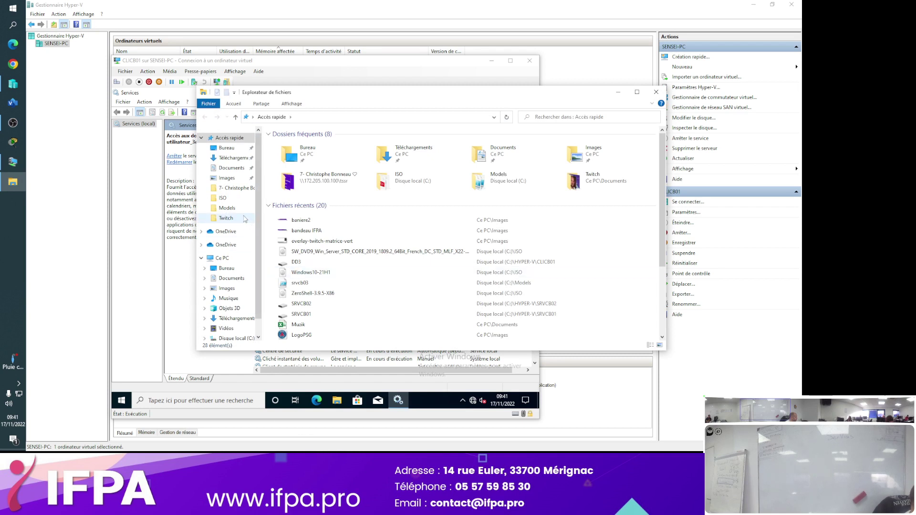
{"action": "left_click", "coordinate": [233, 158]}
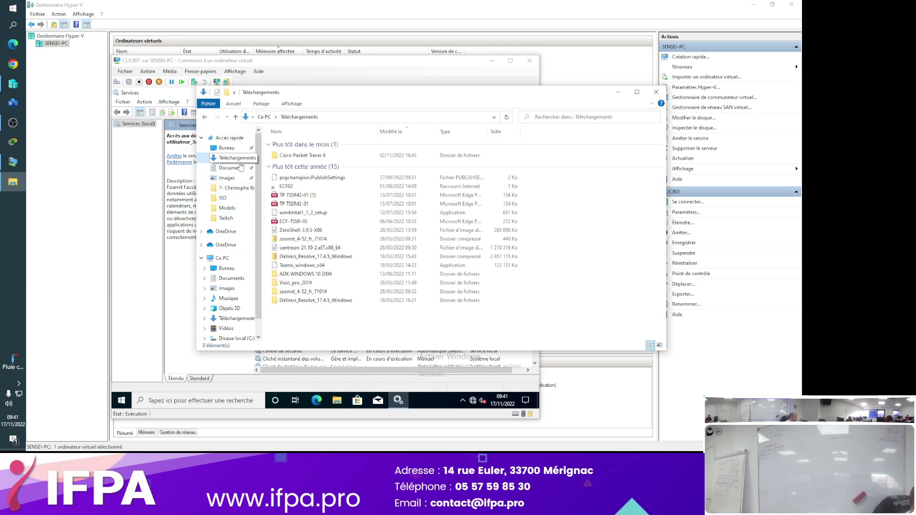
{"action": "double_click", "coordinate": [308, 291]}
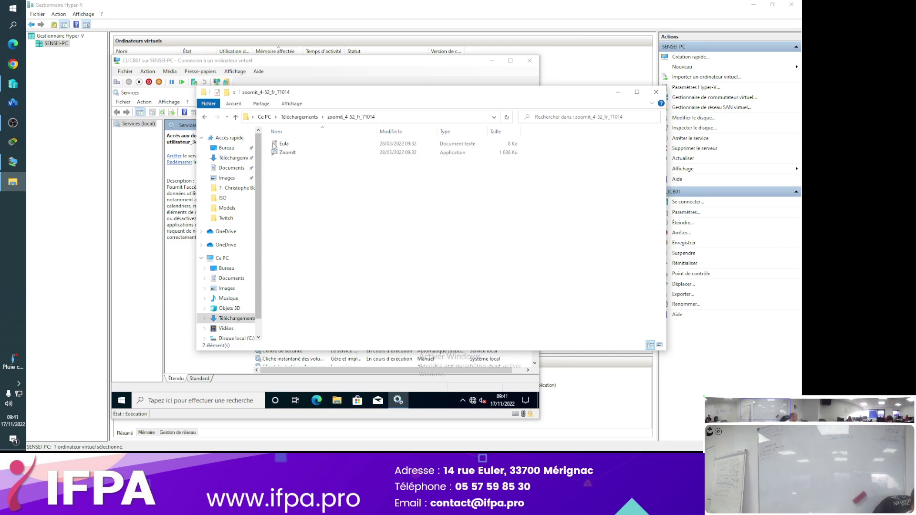
{"action": "left_click", "coordinate": [288, 154]}
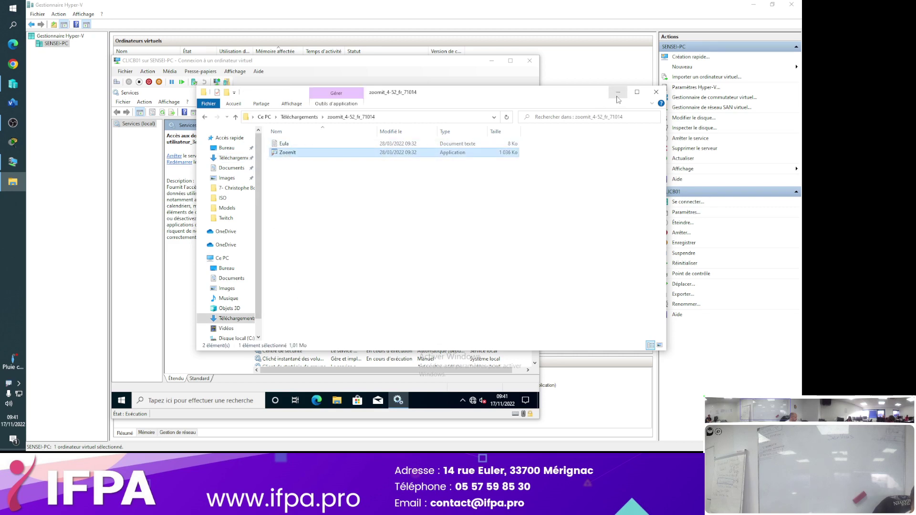
{"action": "left_click", "coordinate": [619, 92]}
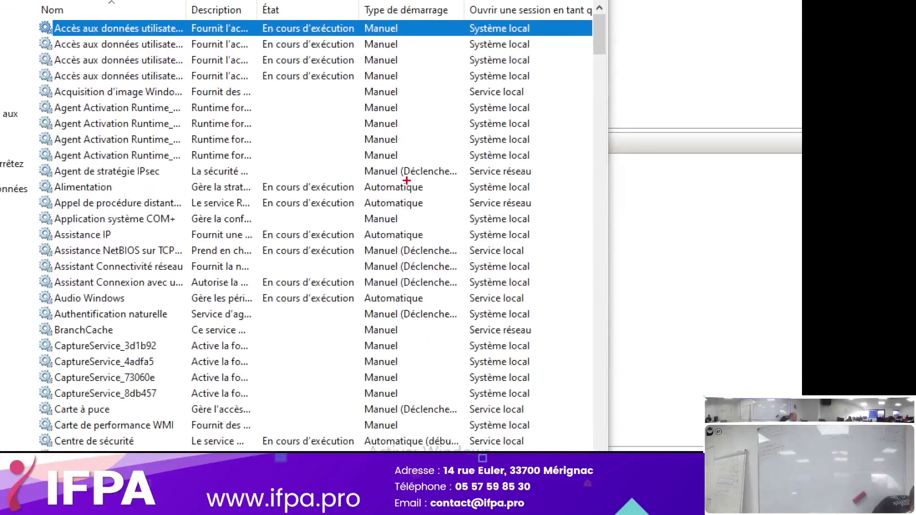
{"action": "left_click_drag", "start_coordinate": [406, 207], "coordinate": [428, 213]}
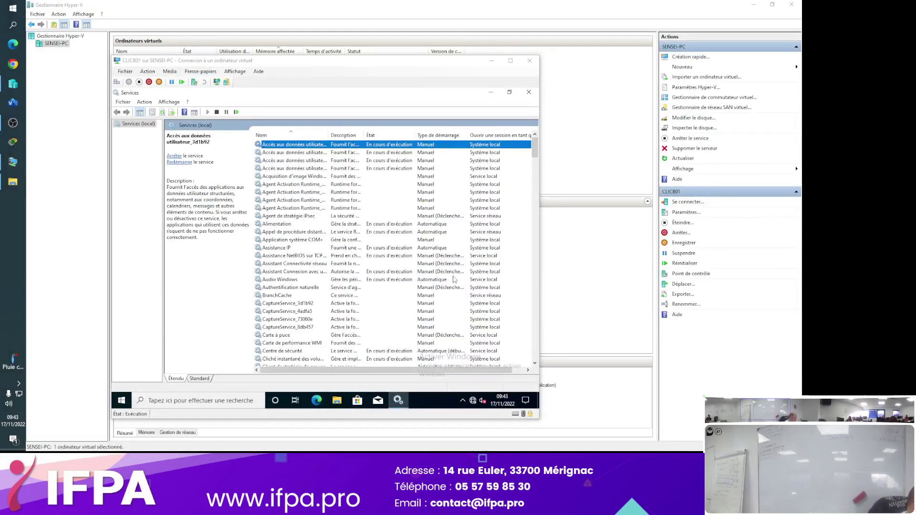
Select the Audio Windows and Centre de sécurité services in turn, and fit the Type de démarrage column to its full text.
{"action": "left_click", "coordinate": [447, 281]}
{"action": "scroll", "coordinate": [447, 281], "scroll_direction": "down", "scroll_amount": 5}
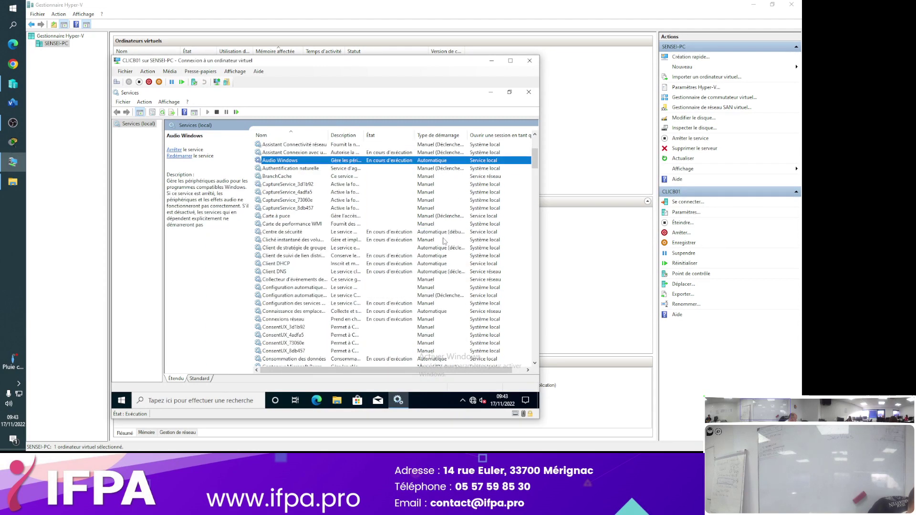
{"action": "left_click", "coordinate": [438, 233]}
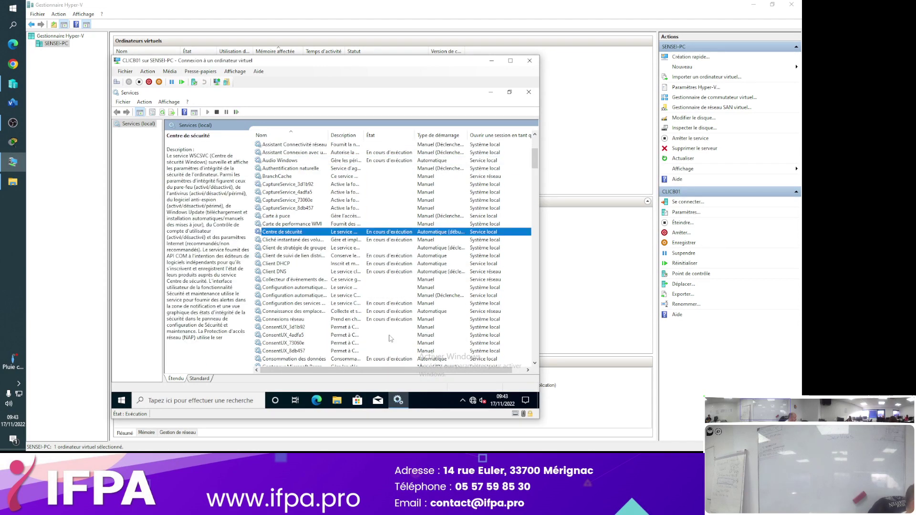
{"action": "double_click", "coordinate": [469, 135]}
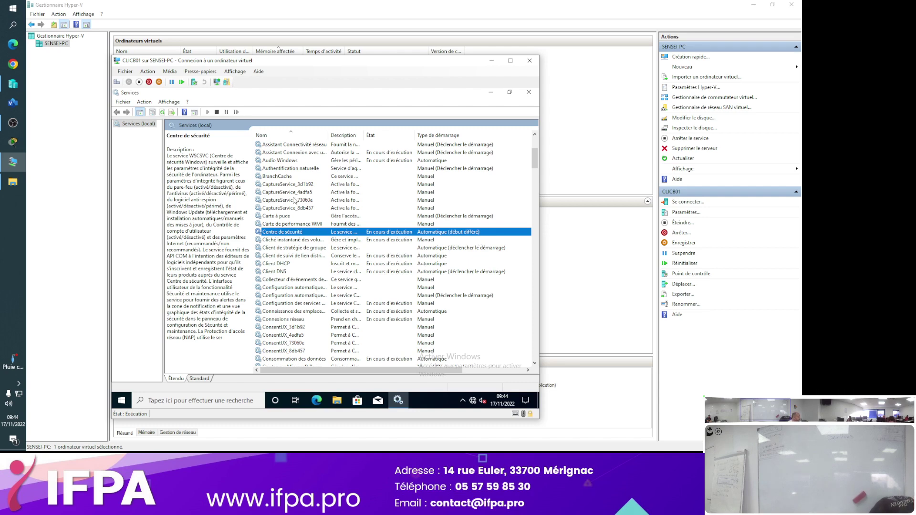
Sort the services by Type de démarrage and look through the automatic, delayed, disabled and manual groups.
{"action": "scroll", "coordinate": [401, 188], "scroll_direction": "up", "scroll_amount": 5}
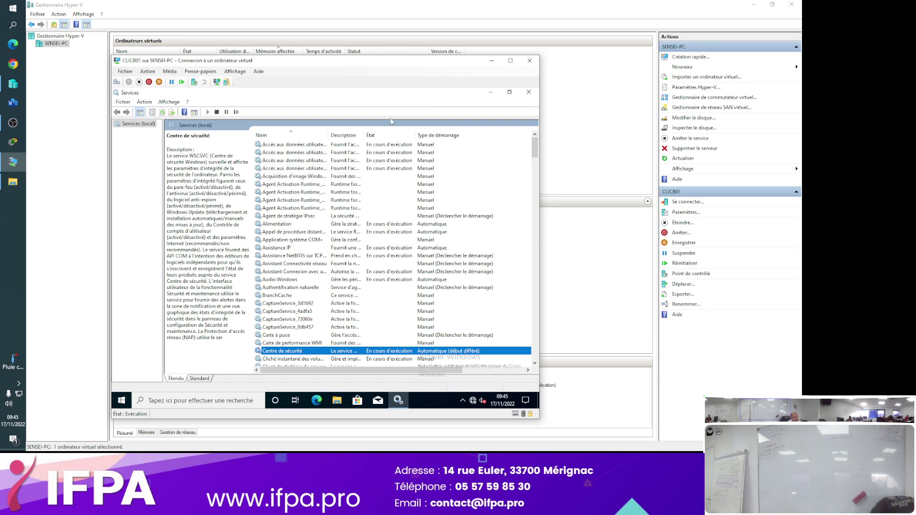
{"action": "left_click", "coordinate": [443, 138]}
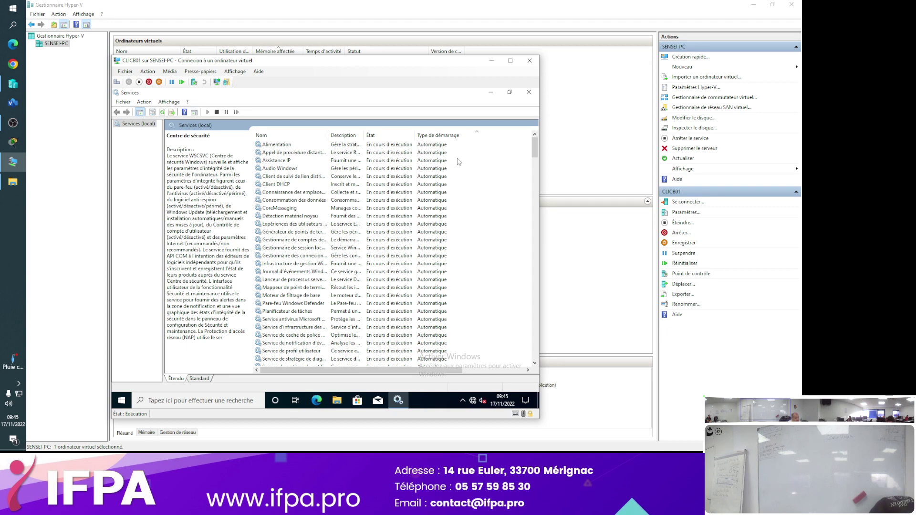
{"action": "scroll", "coordinate": [459, 162], "scroll_direction": "down", "scroll_amount": 5}
{"action": "scroll", "coordinate": [457, 161], "scroll_direction": "down", "scroll_amount": 2}
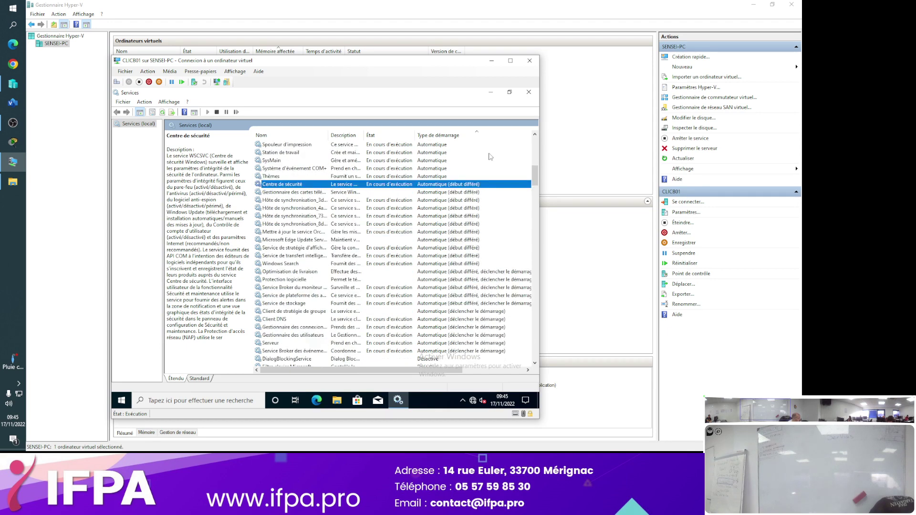
{"action": "scroll", "coordinate": [445, 156], "scroll_direction": "up", "scroll_amount": 15}
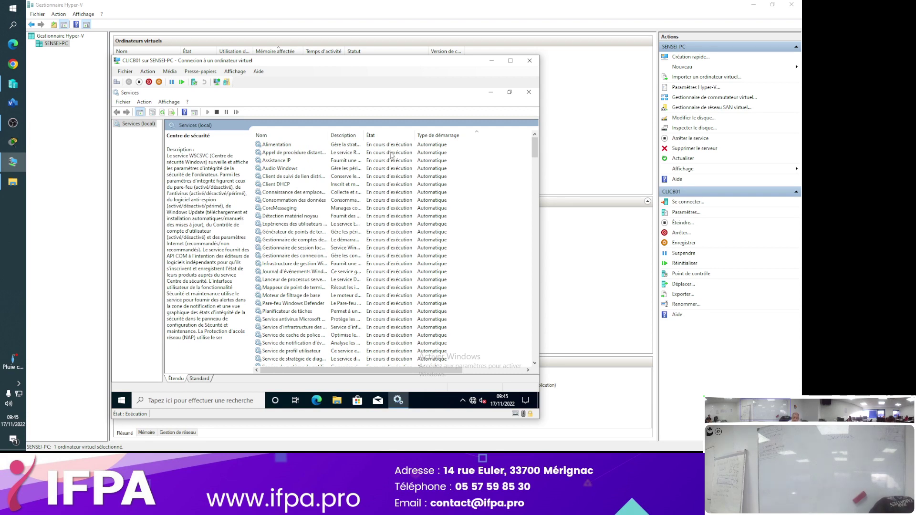
{"action": "scroll", "coordinate": [392, 155], "scroll_direction": "down", "scroll_amount": 15}
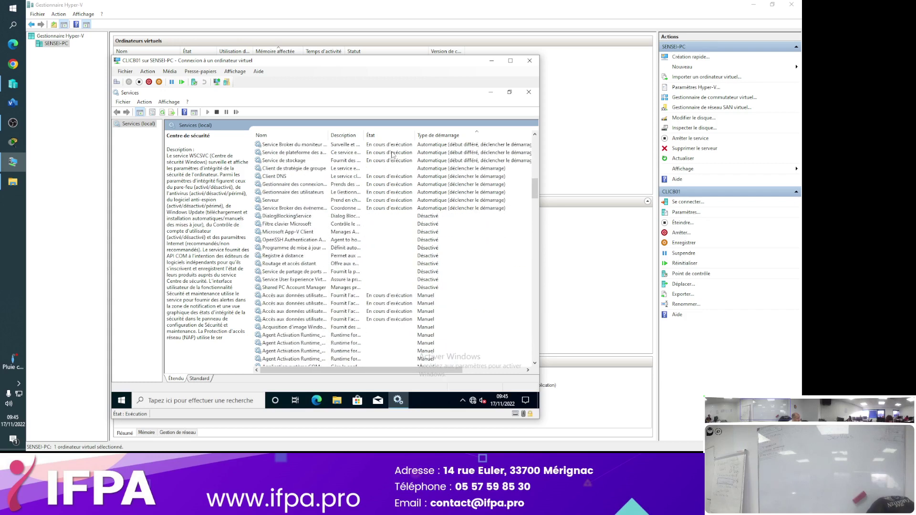
{"action": "scroll", "coordinate": [393, 155], "scroll_direction": "up", "scroll_amount": 15}
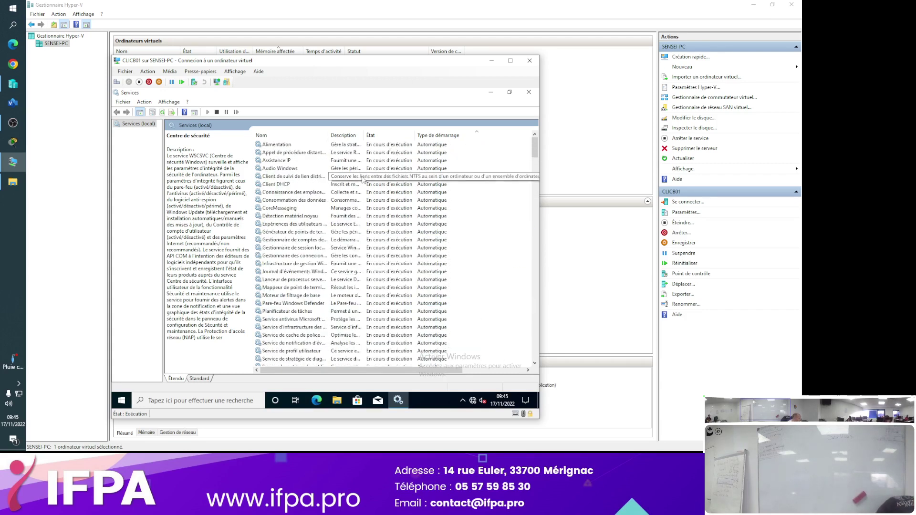
{"action": "scroll", "coordinate": [333, 204], "scroll_direction": "down", "scroll_amount": 10}
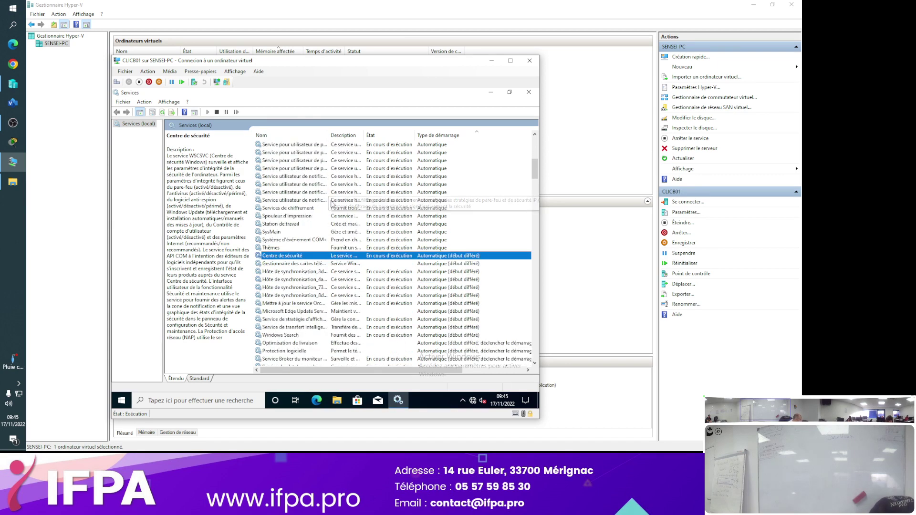
Stop the Spouleur d'impression service and start it again.
{"action": "left_click", "coordinate": [302, 217]}
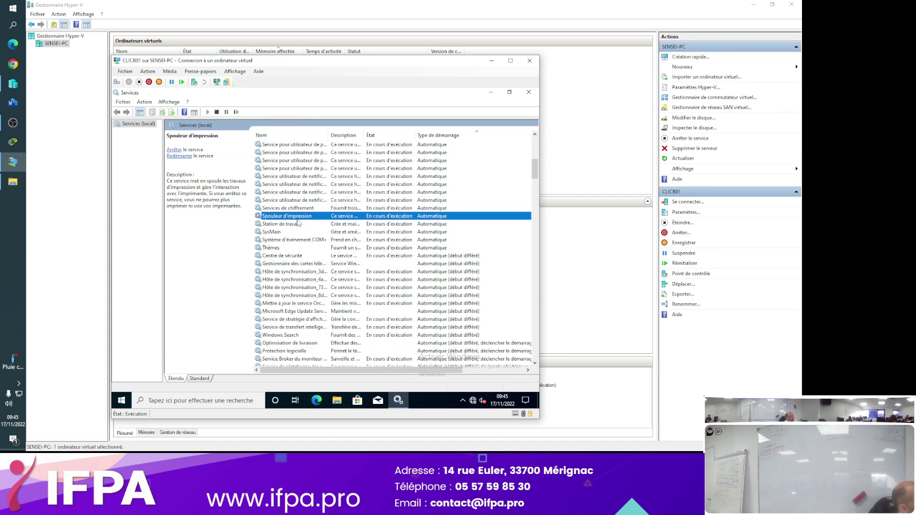
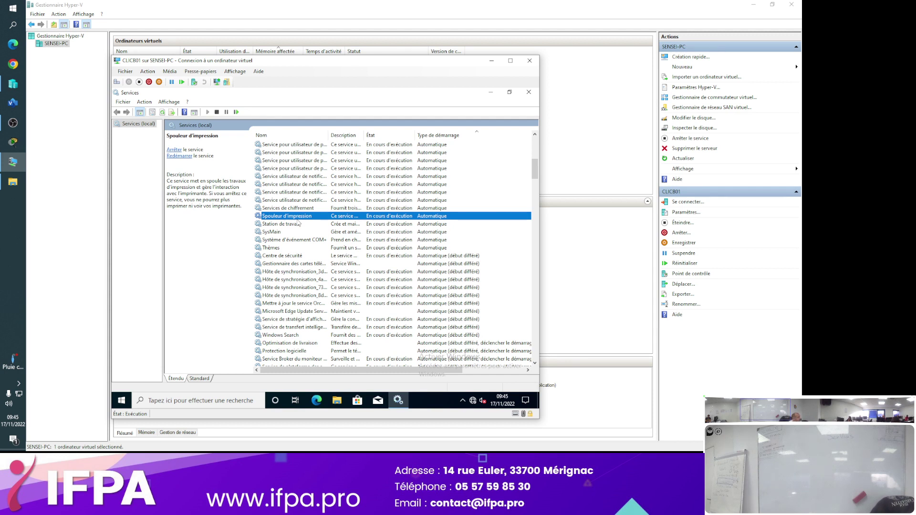
{"action": "right_click", "coordinate": [299, 222]}
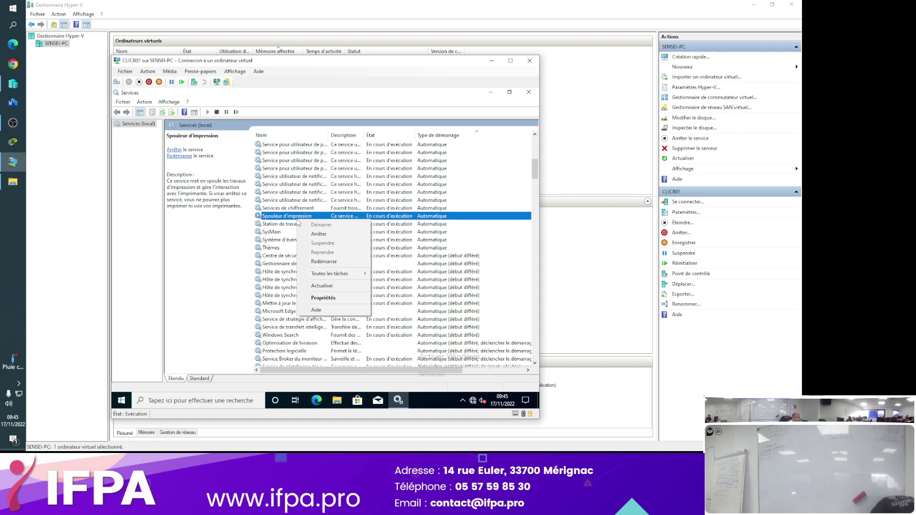
{"action": "left_click", "coordinate": [320, 234]}
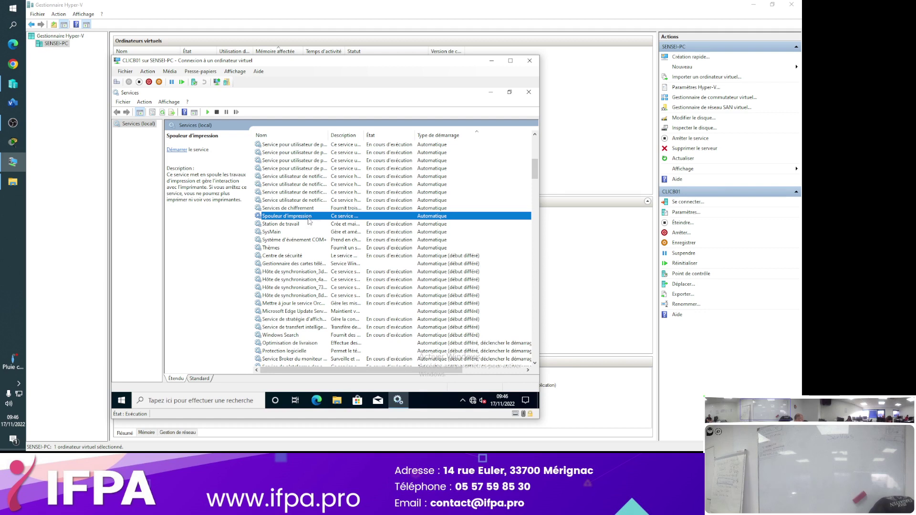
{"action": "right_click", "coordinate": [311, 217]}
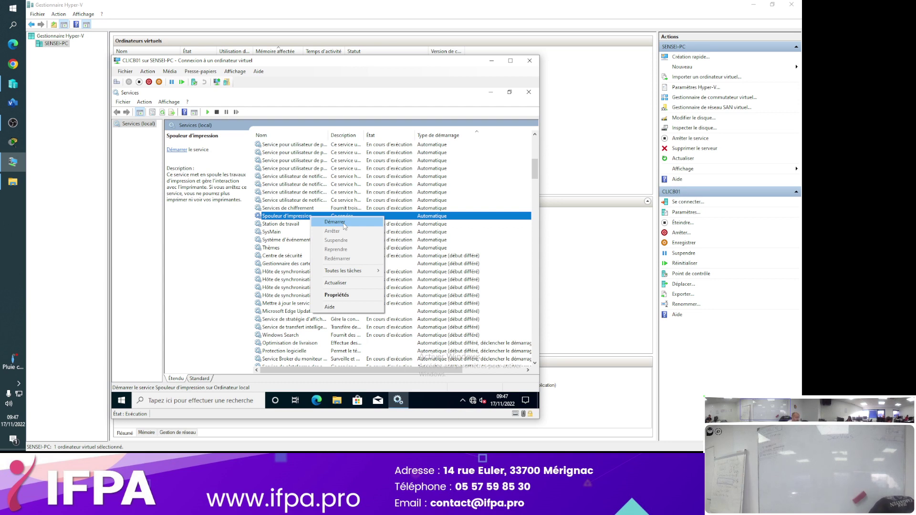
{"action": "left_click", "coordinate": [334, 222]}
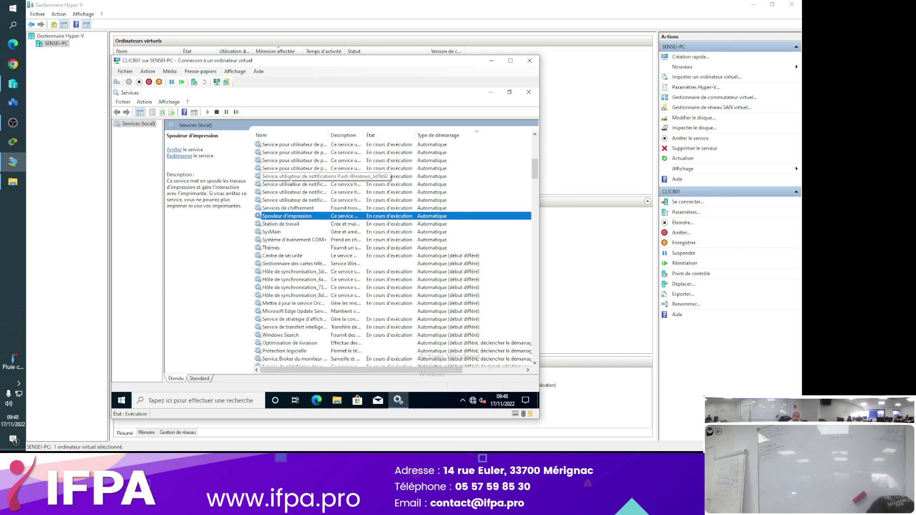
Open the properties of the Spouleur d'impression service and reposition the dialog to examine its general settings.
{"action": "right_click", "coordinate": [310, 219]}
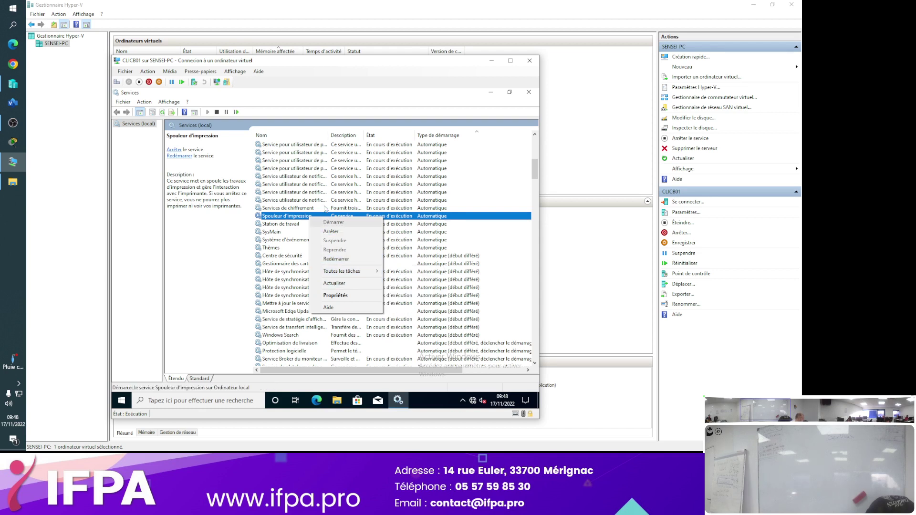
{"action": "left_click", "coordinate": [350, 296]}
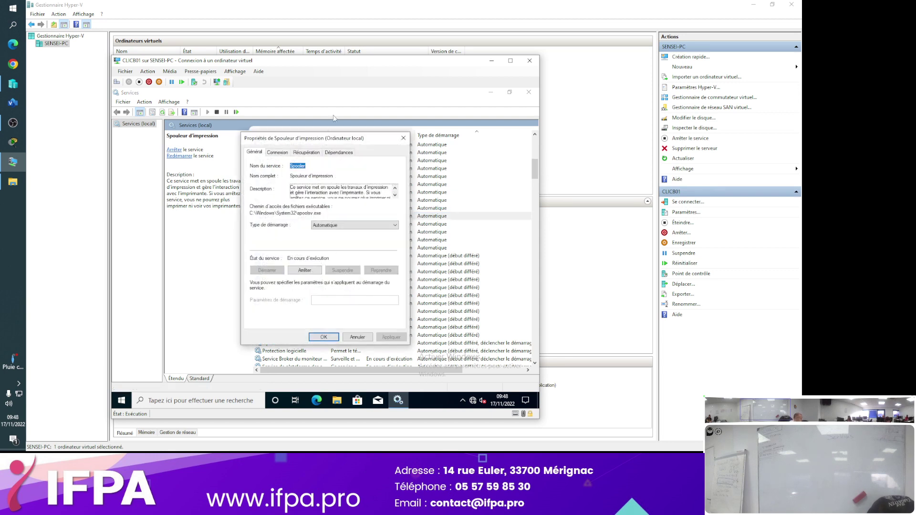
{"action": "left_click_drag", "start_coordinate": [320, 140], "coordinate": [345, 136]}
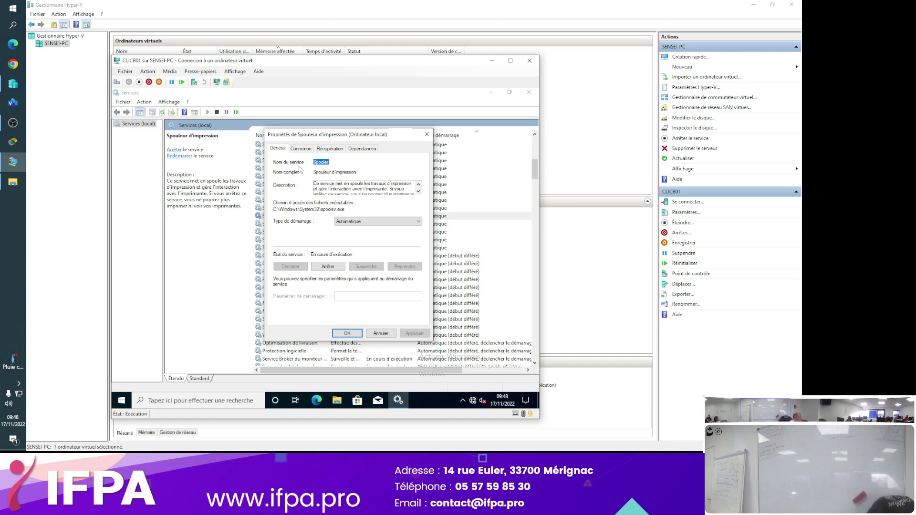
Set the Spouleur d'impression service's startup type to Désactivé and confirm the properties.
{"action": "left_click", "coordinate": [344, 163]}
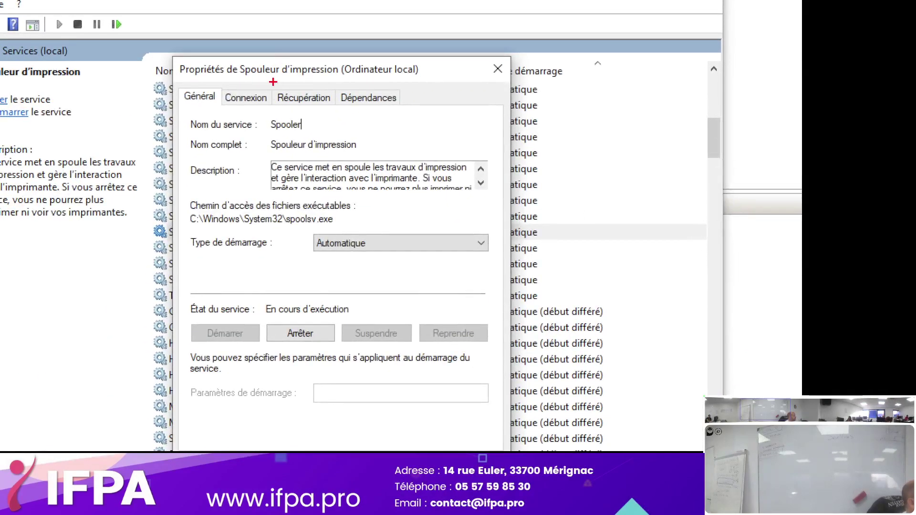
{"action": "left_click_drag", "start_coordinate": [264, 113], "coordinate": [326, 137]}
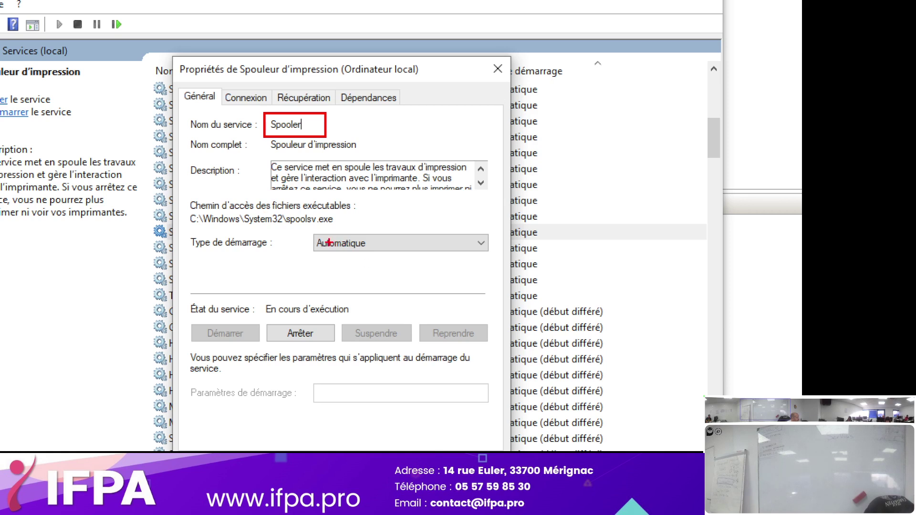
{"action": "left_click_drag", "start_coordinate": [310, 231], "coordinate": [499, 263]}
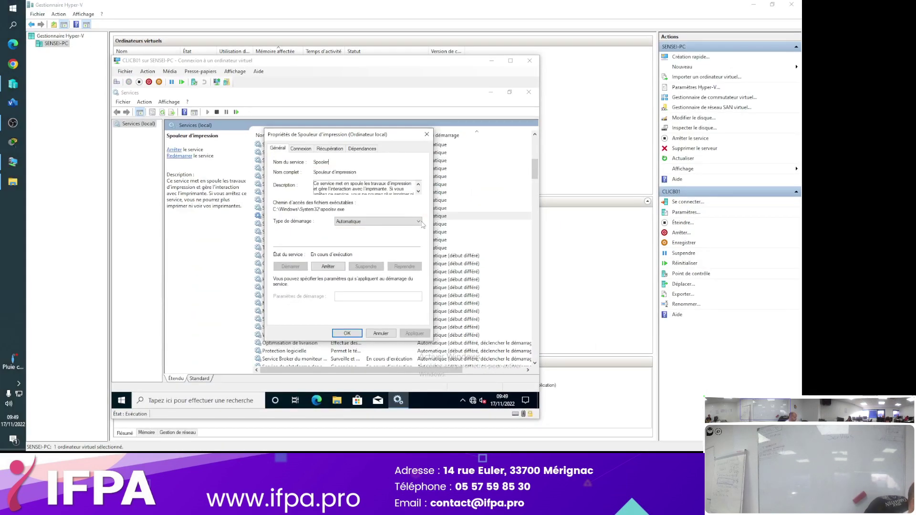
{"action": "left_click", "coordinate": [481, 243]}
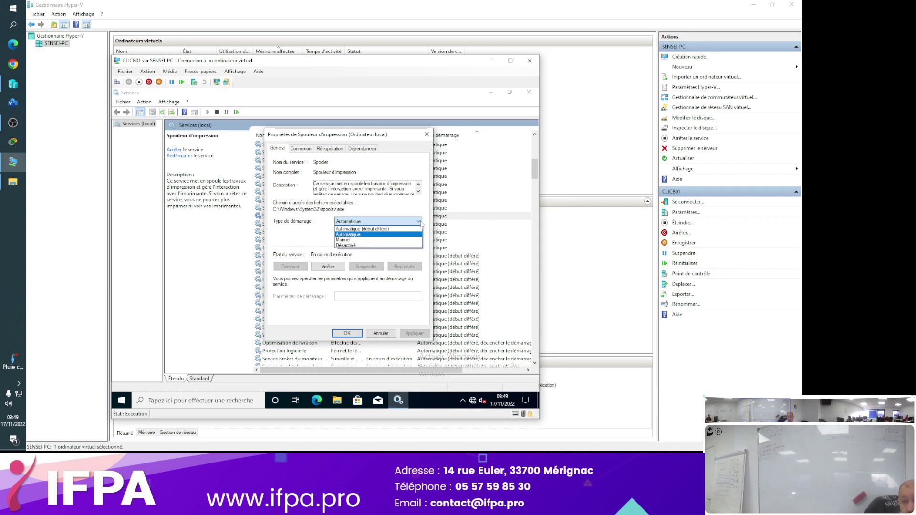
{"action": "left_click", "coordinate": [365, 245]}
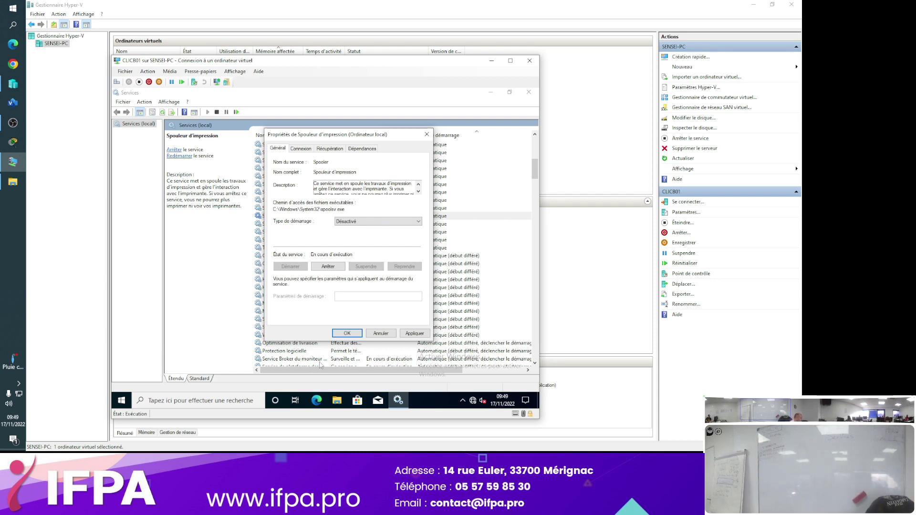
{"action": "left_click", "coordinate": [347, 335]}
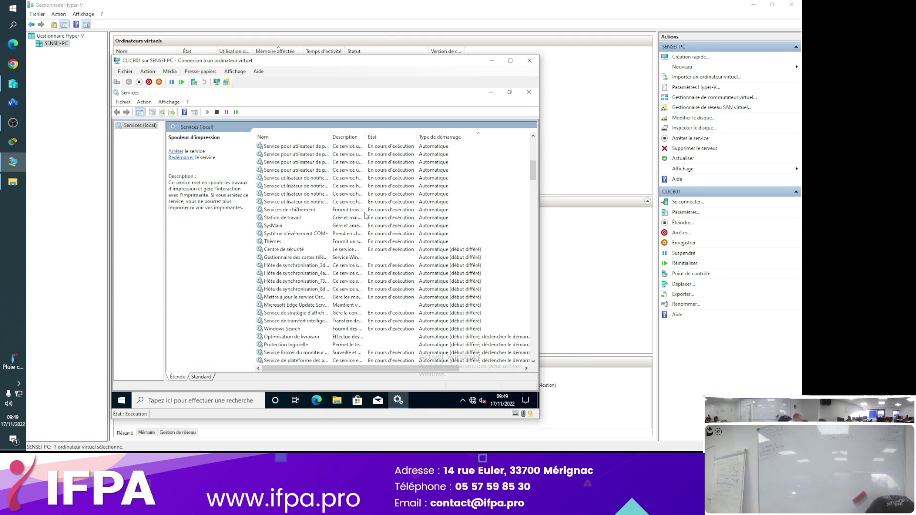
Find the Spouleur d'impression service again, open its properties and choose Automatique as the startup type.
{"action": "left_click", "coordinate": [325, 194]}
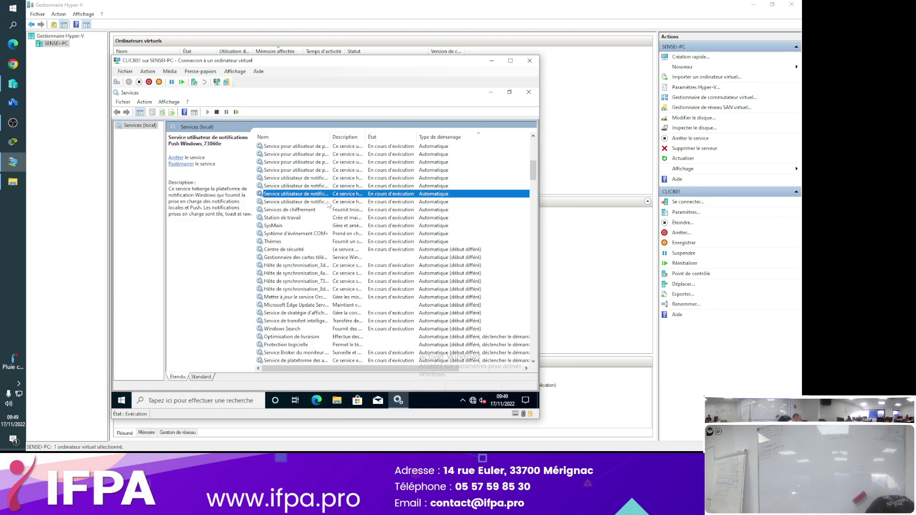
{"action": "type", "text": "spo"}
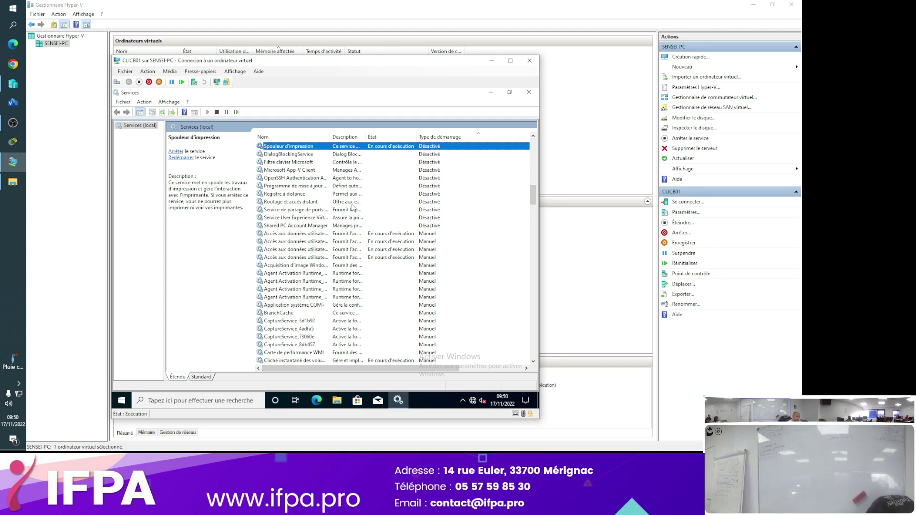
{"action": "double_click", "coordinate": [310, 148]}
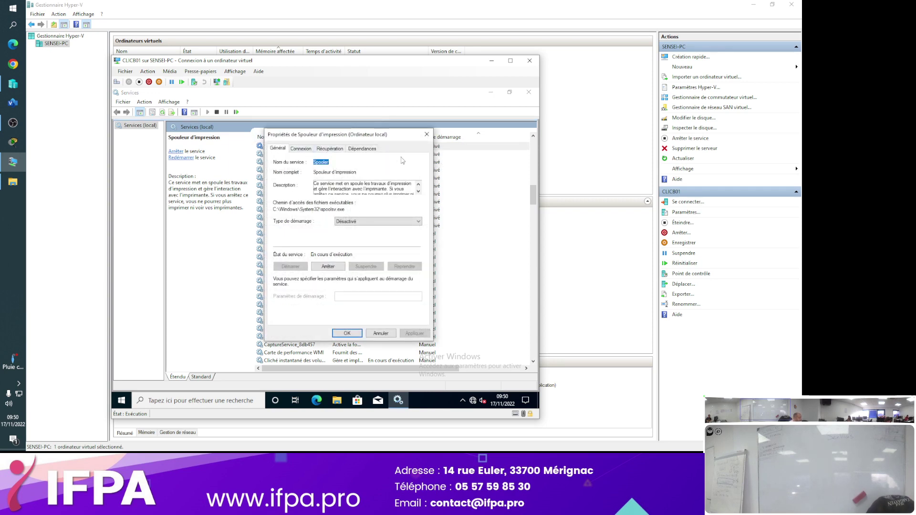
{"action": "left_click", "coordinate": [369, 222]}
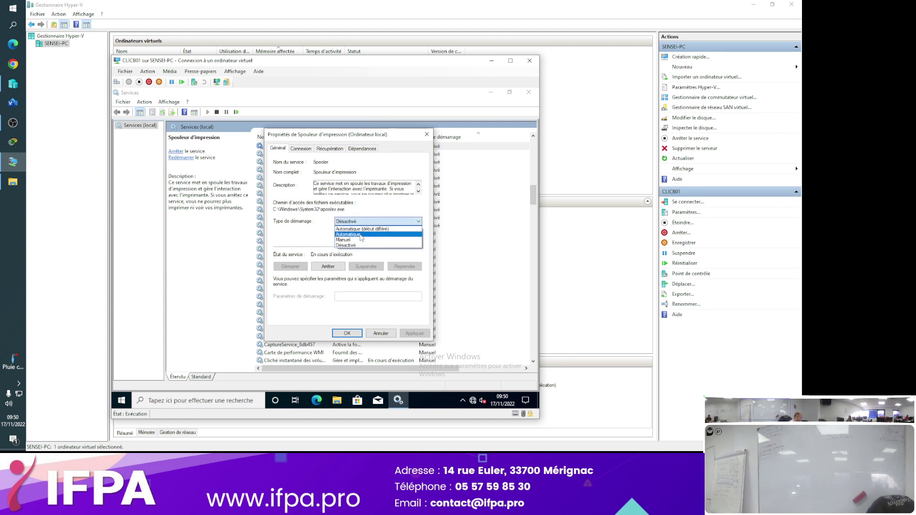
{"action": "left_click", "coordinate": [338, 234]}
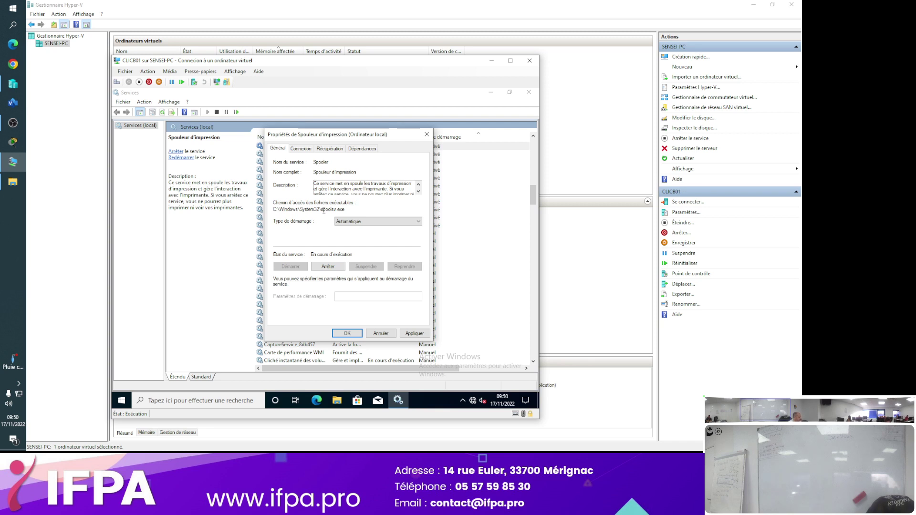
Examine the service's Connexion settings, Récupération actions and the choices for Défaillances suivantes, and close the properties without applying.
{"action": "left_click", "coordinate": [302, 149]}
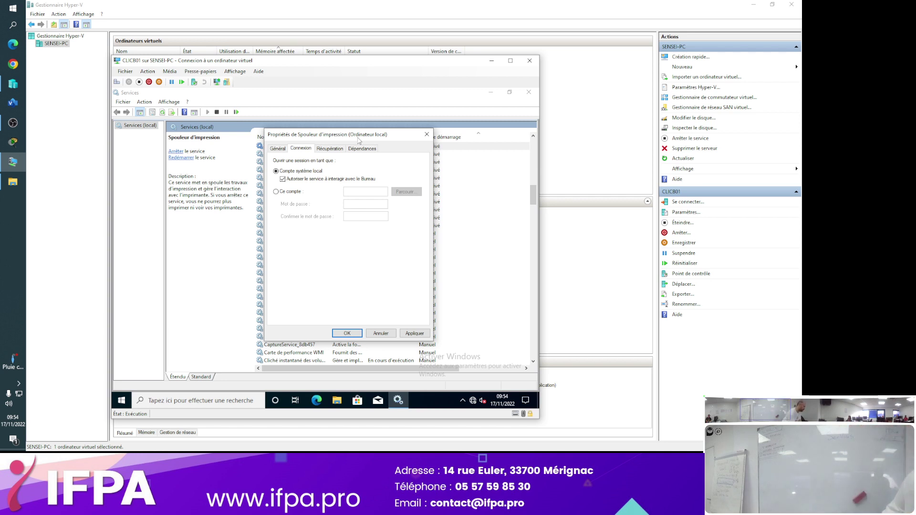
{"action": "left_click", "coordinate": [328, 149]}
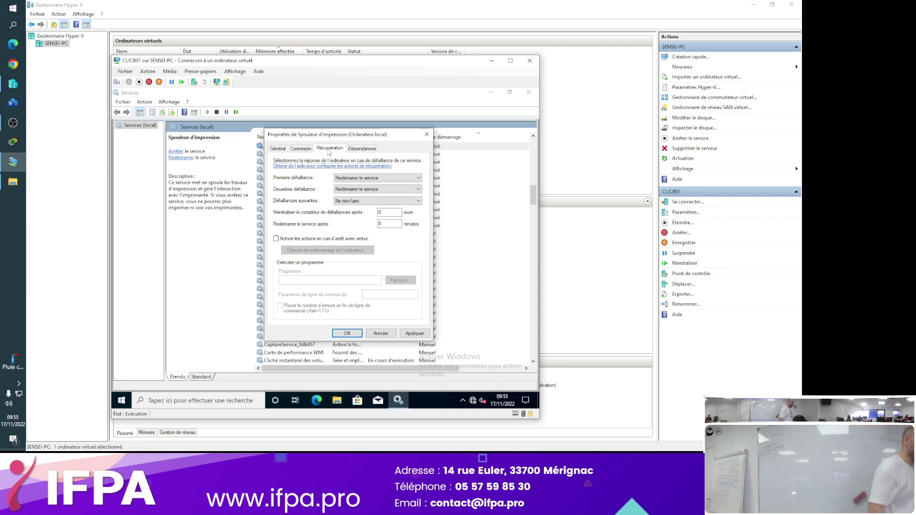
{"action": "left_click", "coordinate": [418, 201]}
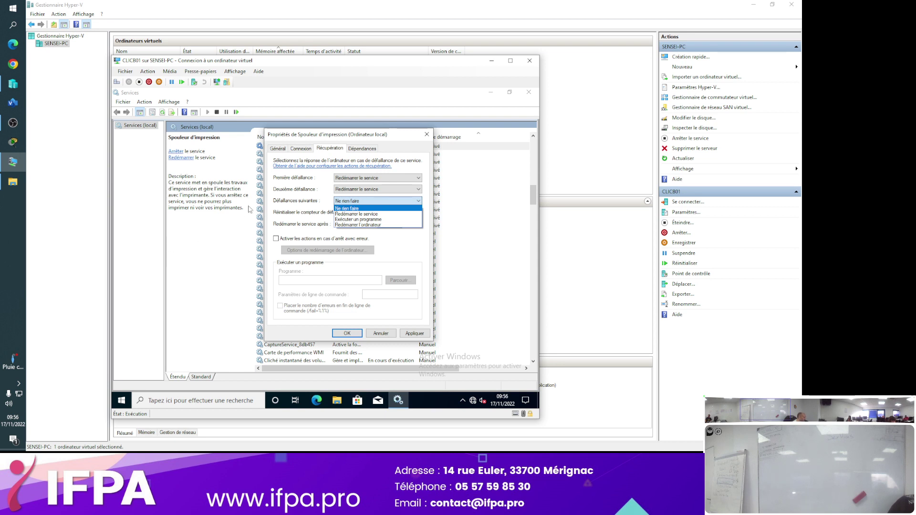
{"action": "left_click", "coordinate": [327, 211]}
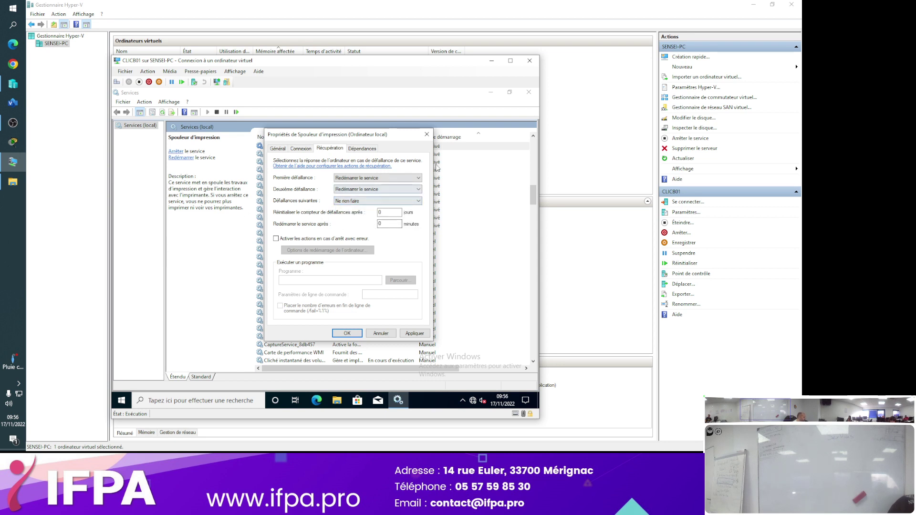
{"action": "left_click", "coordinate": [427, 134]}
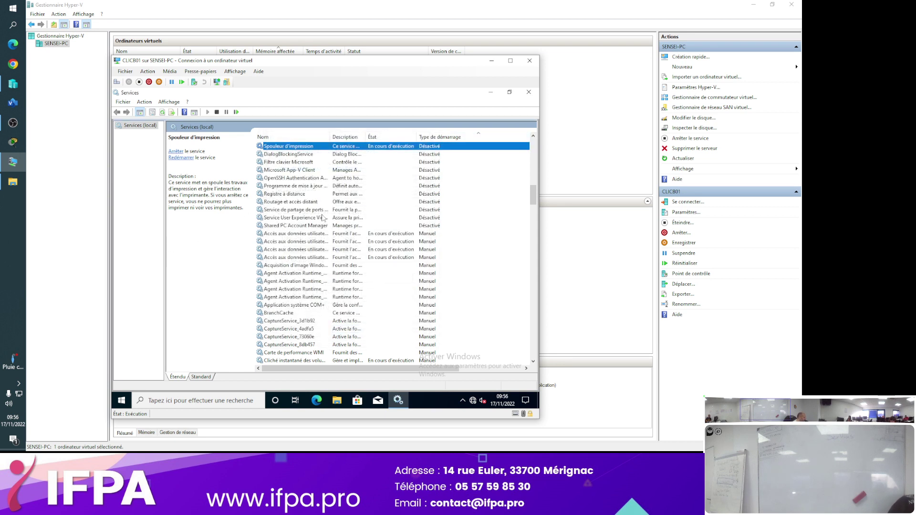
Find the Netlogon service, examine the Récupération settings in its properties and close them unchanged.
{"action": "left_click", "coordinate": [291, 180]}
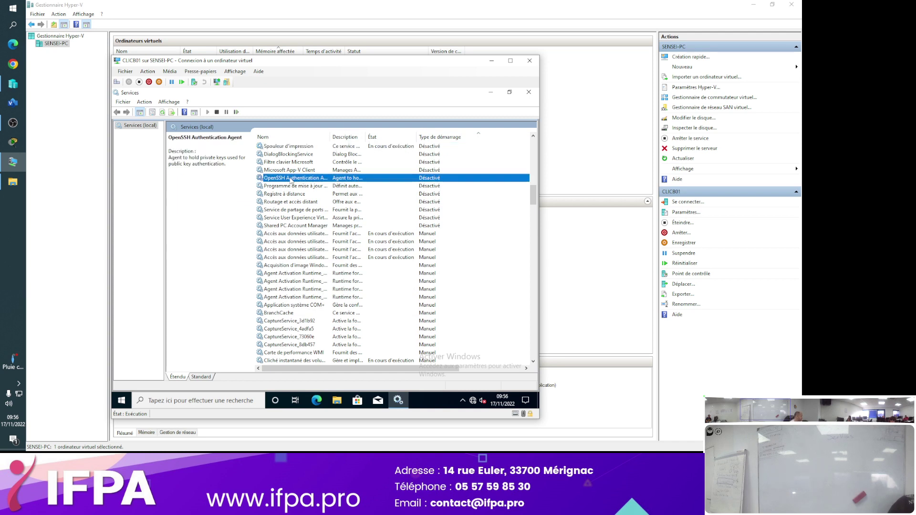
{"action": "key", "text": "n"}
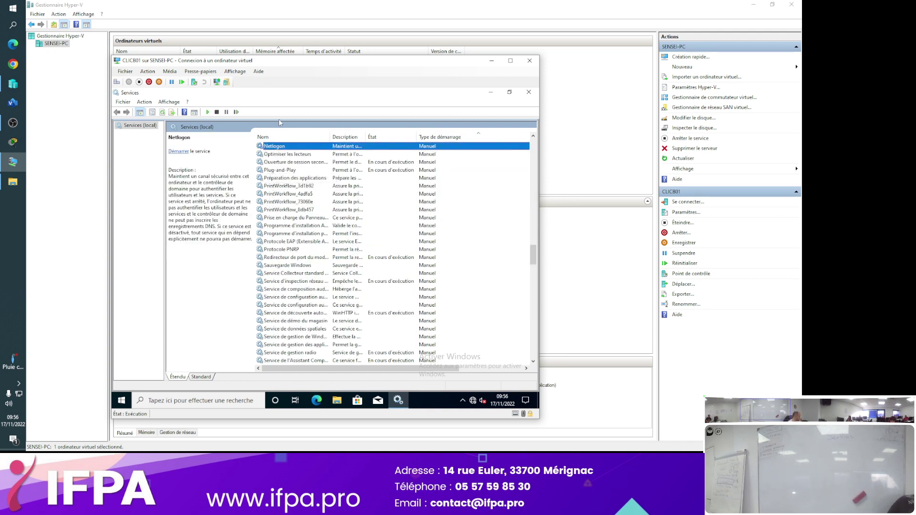
{"action": "double_click", "coordinate": [284, 146]}
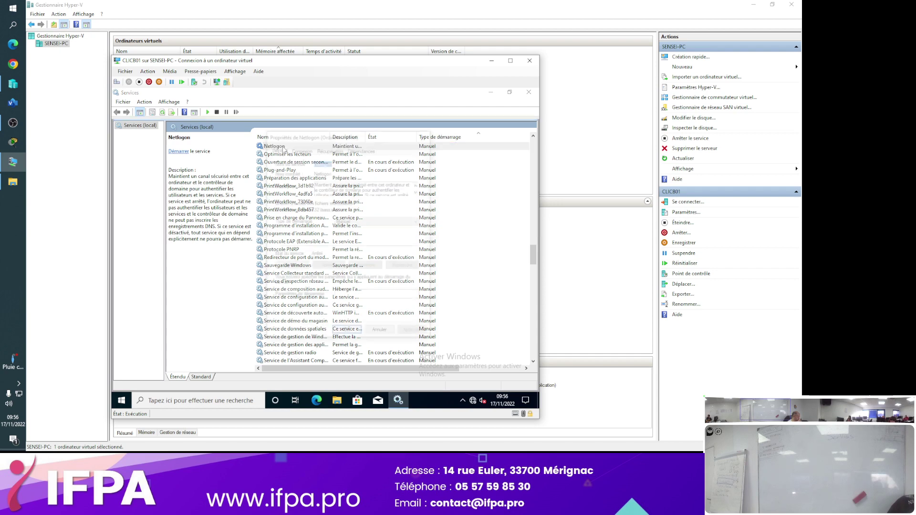
{"action": "left_click", "coordinate": [330, 149]}
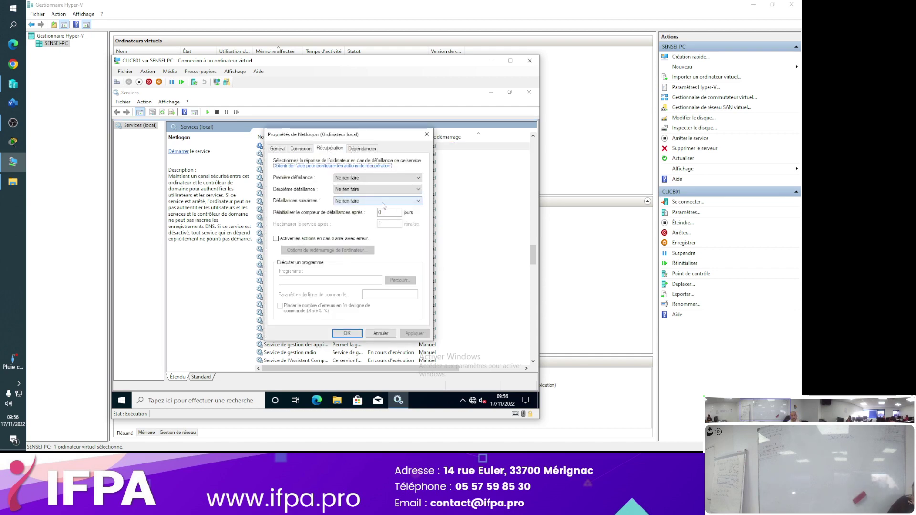
{"action": "key", "text": "Escape"}
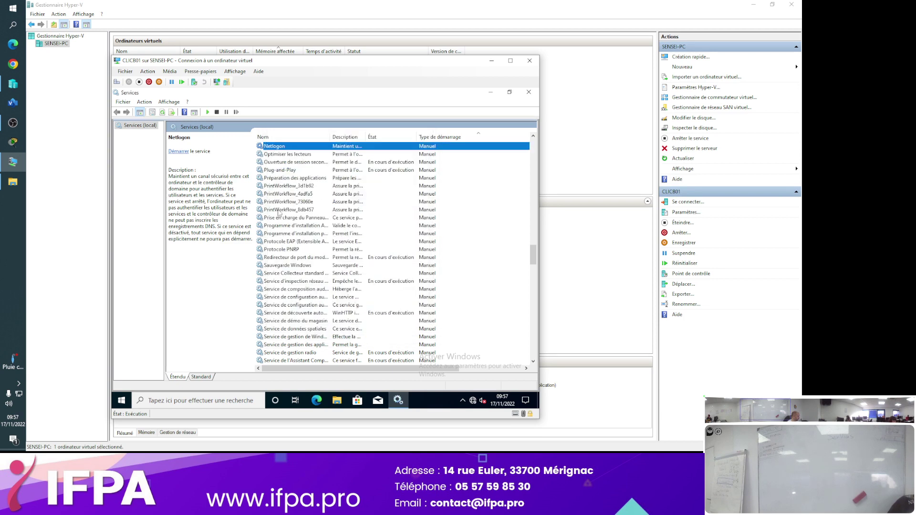
Sort the services by Nom, return to the start of the list and widen the Nom column.
{"action": "left_click", "coordinate": [293, 138]}
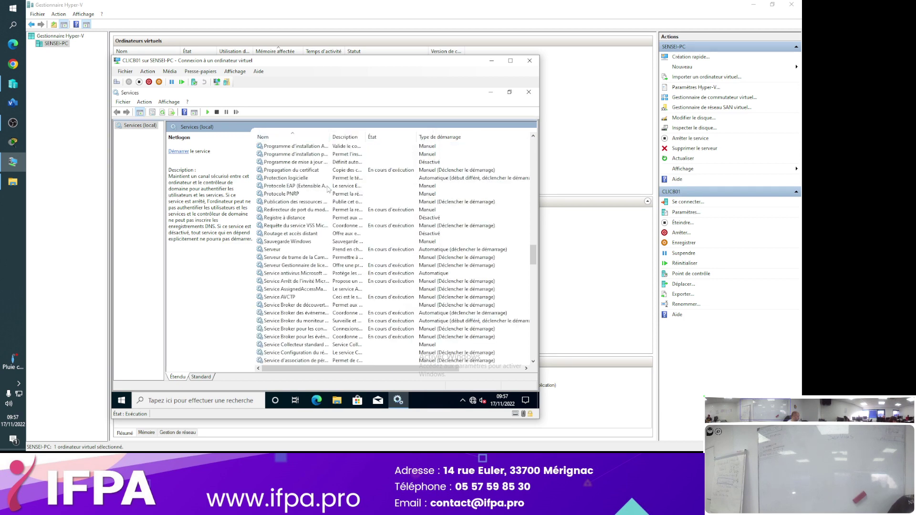
{"action": "scroll", "coordinate": [322, 202], "scroll_direction": "up", "scroll_amount": 20}
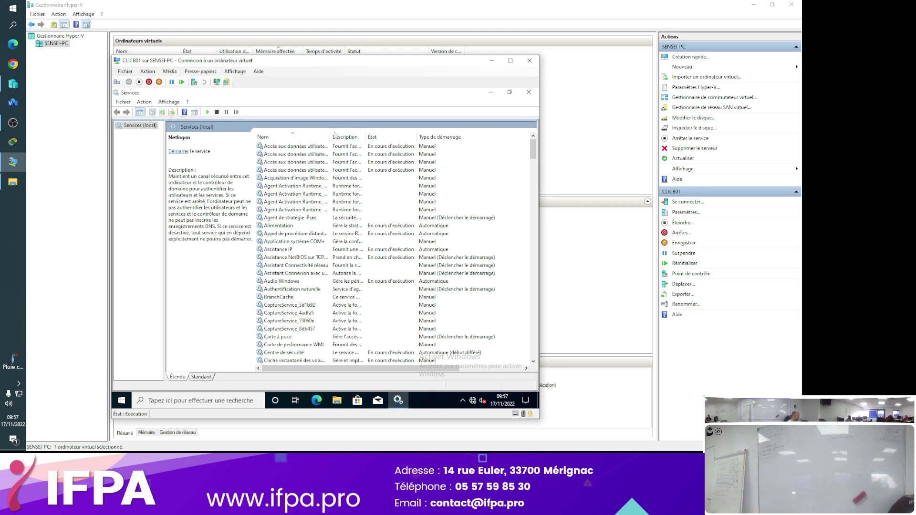
{"action": "left_click_drag", "start_coordinate": [332, 137], "coordinate": [358, 139]}
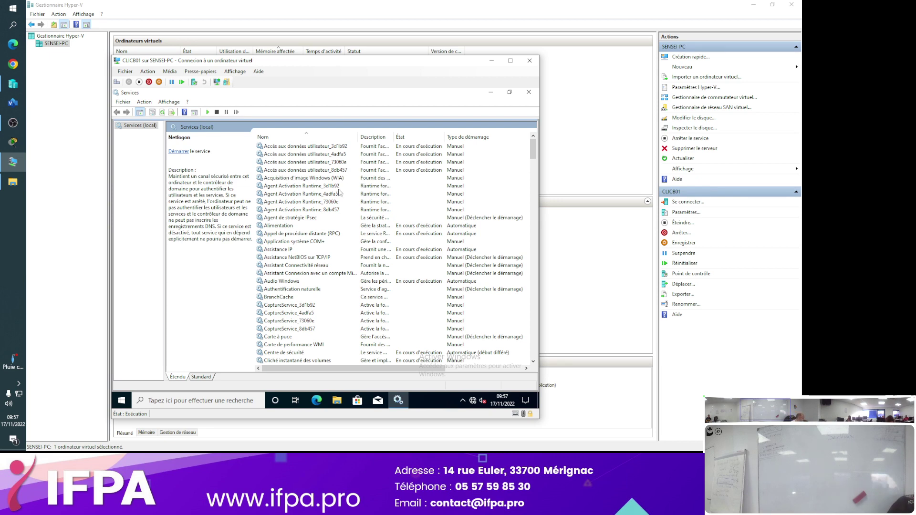
Look through the alphabetical list of services down to the Windows and Xbox entries, selecting CaptureService_73060e on the way.
{"action": "scroll", "coordinate": [340, 192], "scroll_direction": "down", "scroll_amount": 5}
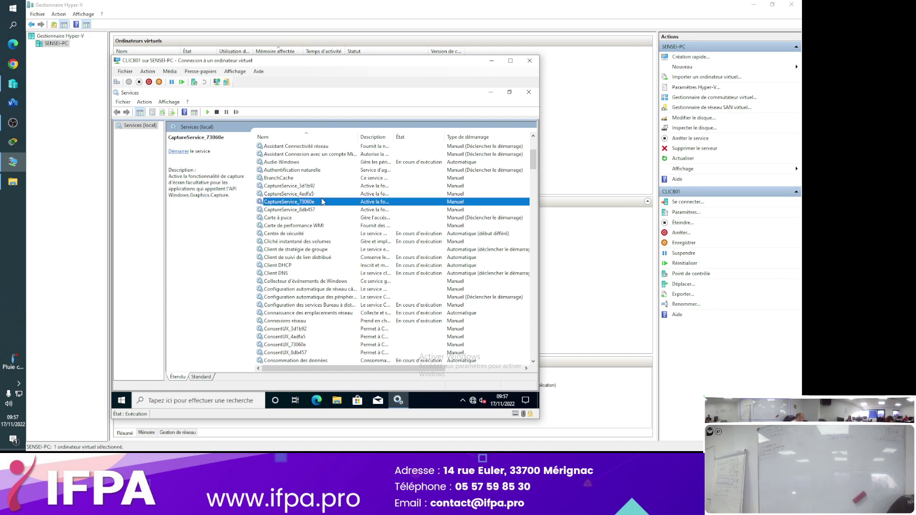
{"action": "left_click", "coordinate": [321, 201]}
{"action": "scroll", "coordinate": [310, 210], "scroll_direction": "down", "scroll_amount": 3}
{"action": "scroll", "coordinate": [309, 211], "scroll_direction": "down", "scroll_amount": 3}
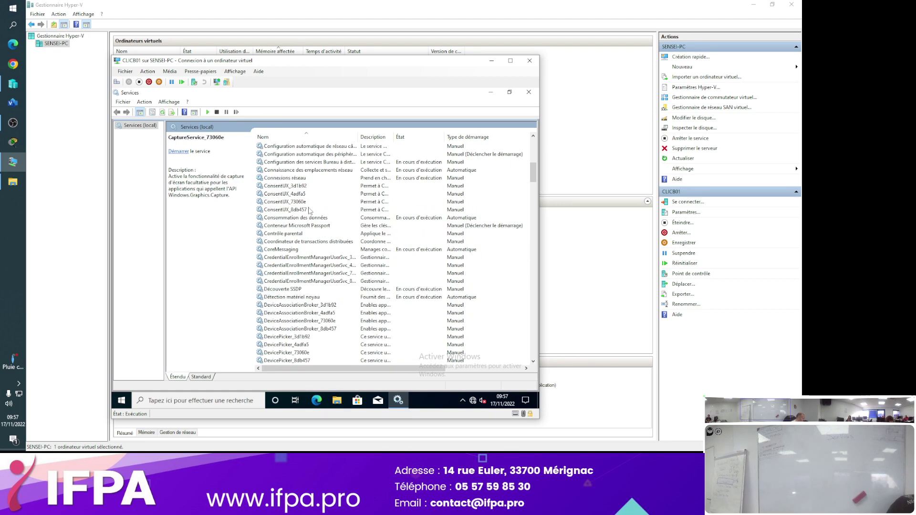
{"action": "scroll", "coordinate": [309, 210], "scroll_direction": "down", "scroll_amount": 1}
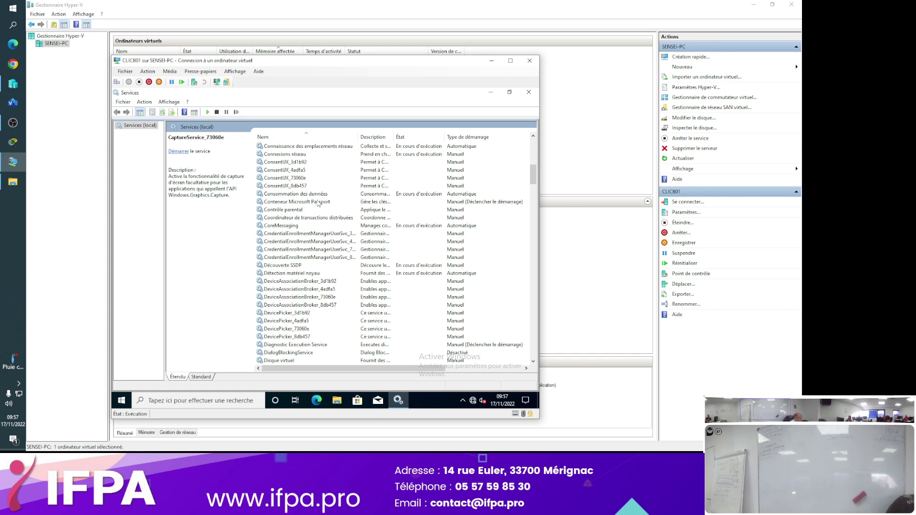
{"action": "scroll", "coordinate": [319, 204], "scroll_direction": "down", "scroll_amount": 5}
{"action": "scroll", "coordinate": [318, 203], "scroll_direction": "down", "scroll_amount": 3}
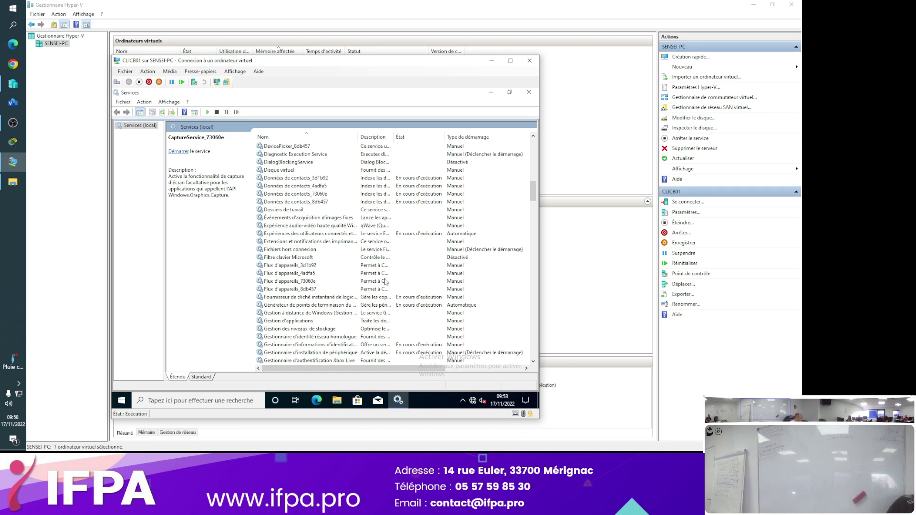
{"action": "scroll", "coordinate": [330, 228], "scroll_direction": "down", "scroll_amount": 6}
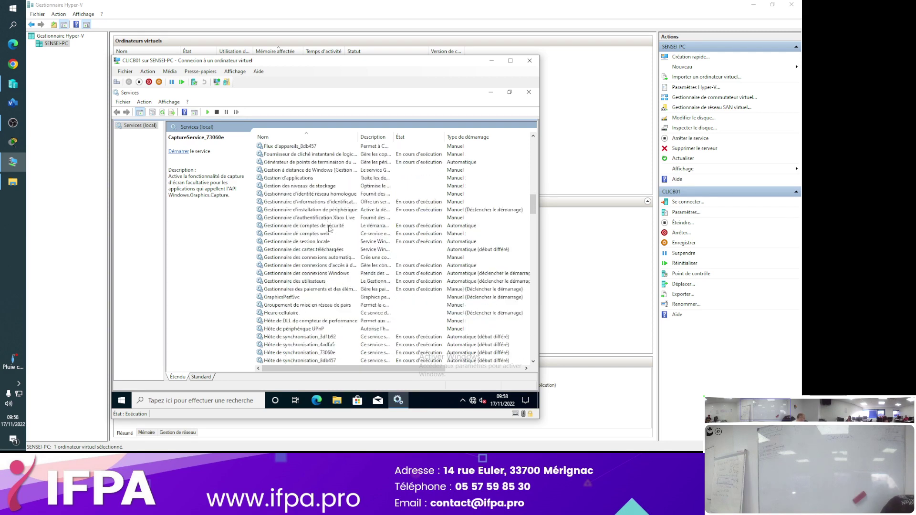
{"action": "scroll", "coordinate": [329, 229], "scroll_direction": "down", "scroll_amount": 20}
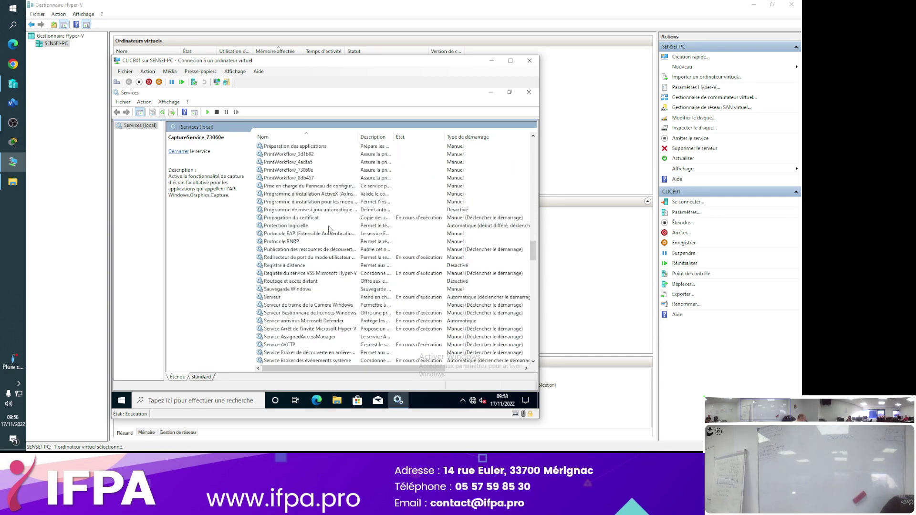
{"action": "scroll", "coordinate": [329, 228], "scroll_direction": "down", "scroll_amount": 20}
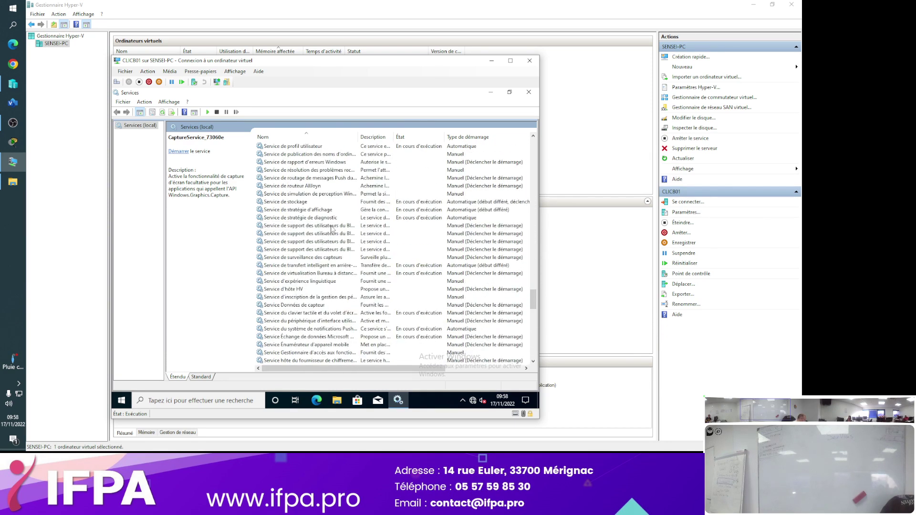
{"action": "scroll", "coordinate": [333, 229], "scroll_direction": "down", "scroll_amount": 15}
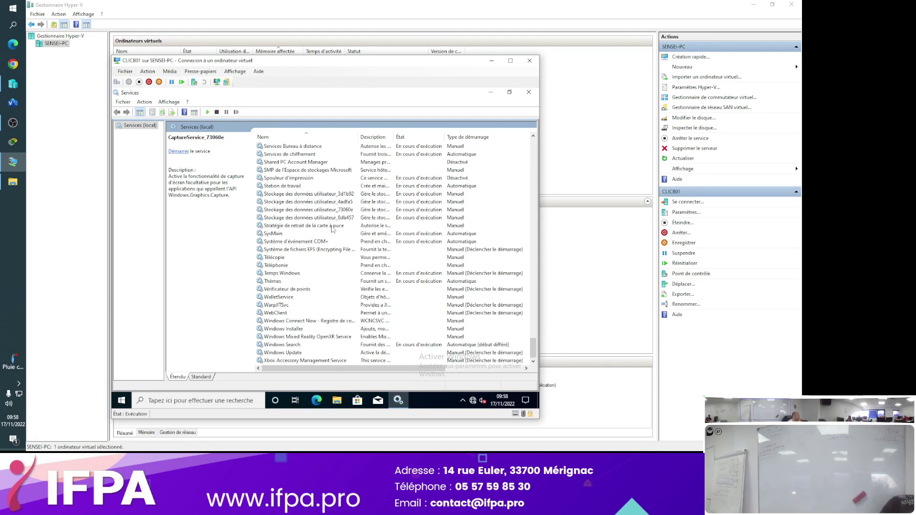
Examine the Récupération settings of Stockage des données utilisateur_73060e and the choices for Défaillances suivantes, and close the properties unchanged.
{"action": "left_click", "coordinate": [306, 211]}
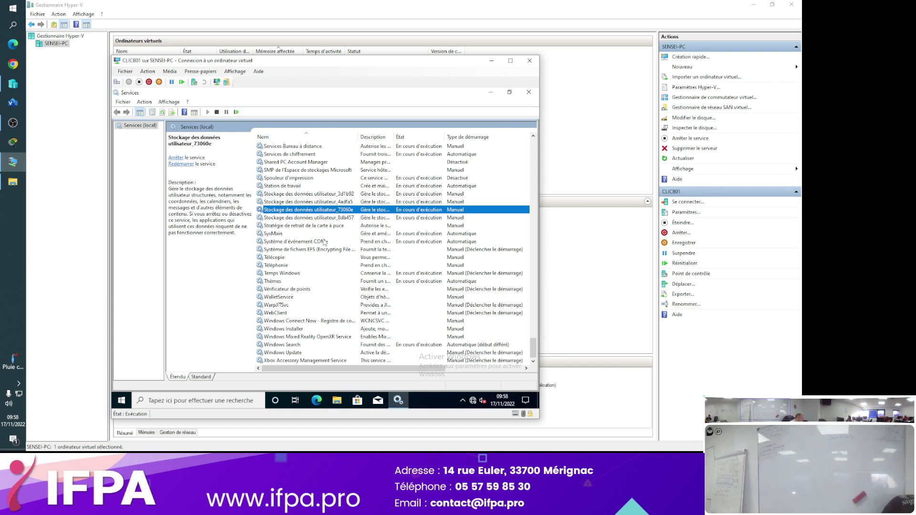
{"action": "double_click", "coordinate": [292, 210]}
{"action": "left_click", "coordinate": [329, 149]}
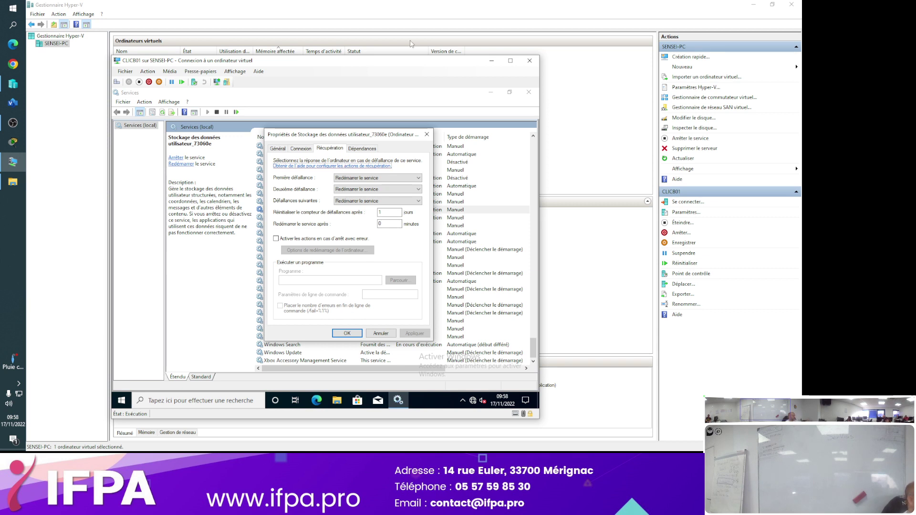
{"action": "left_click", "coordinate": [419, 201]}
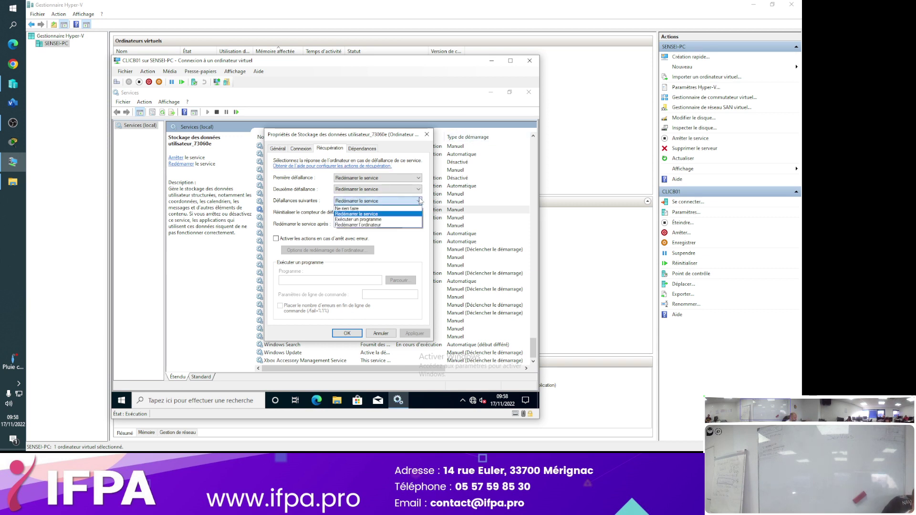
{"action": "left_click", "coordinate": [419, 201]}
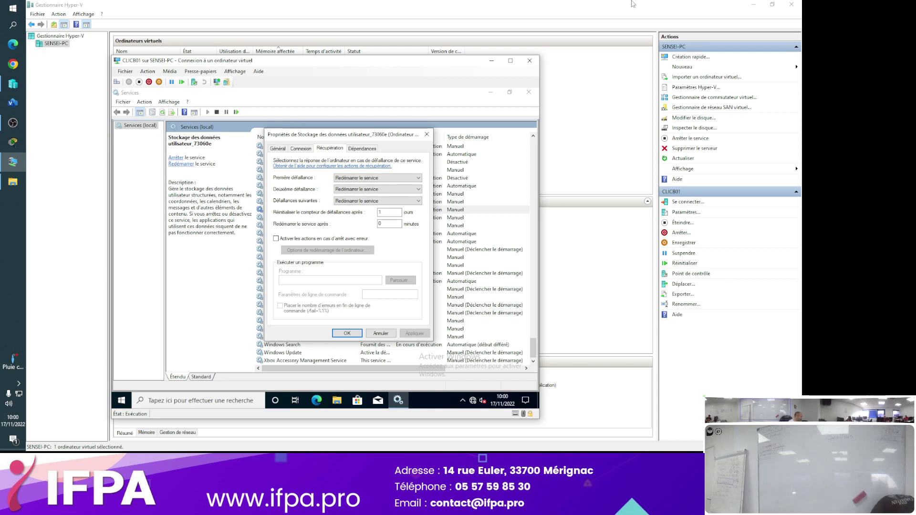
{"action": "key", "text": "Escape"}
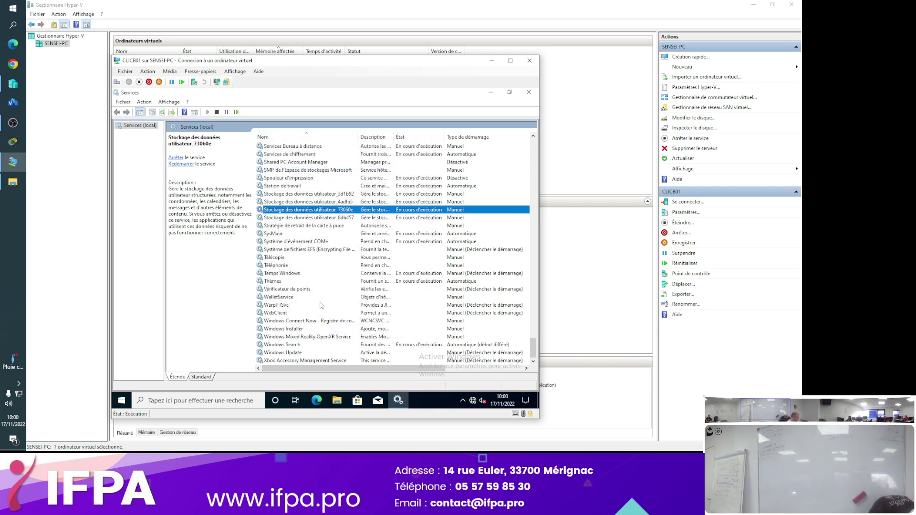
Find the Spouleur d'impression service, examine its Récupération settings and Dépendances, and close the properties unchanged.
{"action": "scroll", "coordinate": [321, 299], "scroll_direction": "up", "scroll_amount": 20}
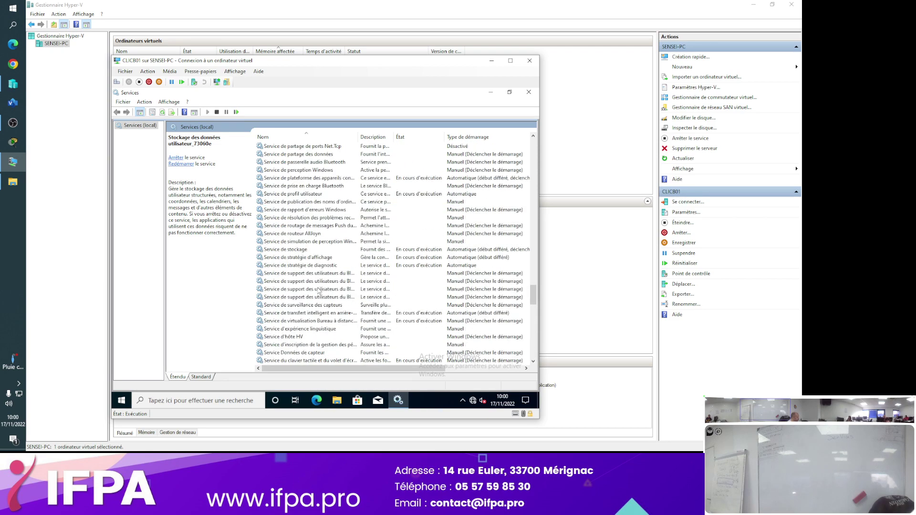
{"action": "scroll", "coordinate": [317, 291], "scroll_direction": "up", "scroll_amount": 20}
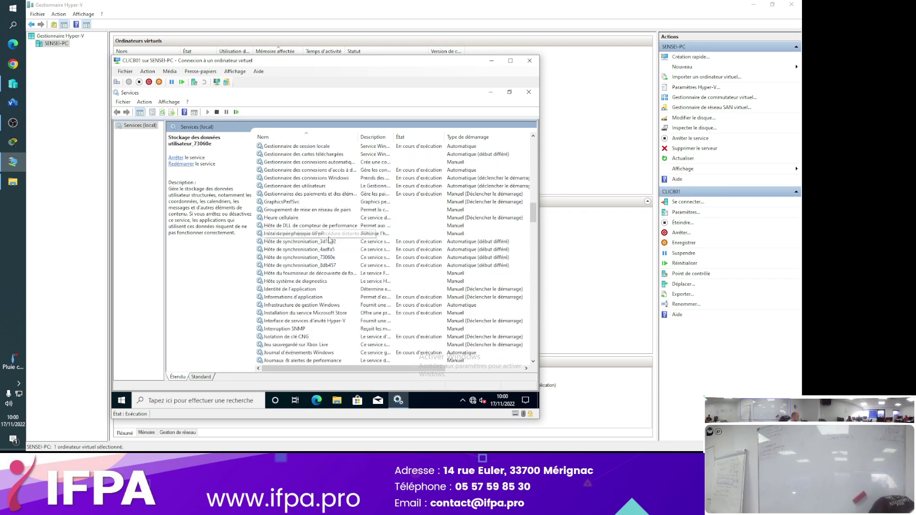
{"action": "scroll", "coordinate": [330, 241], "scroll_direction": "up", "scroll_amount": 20}
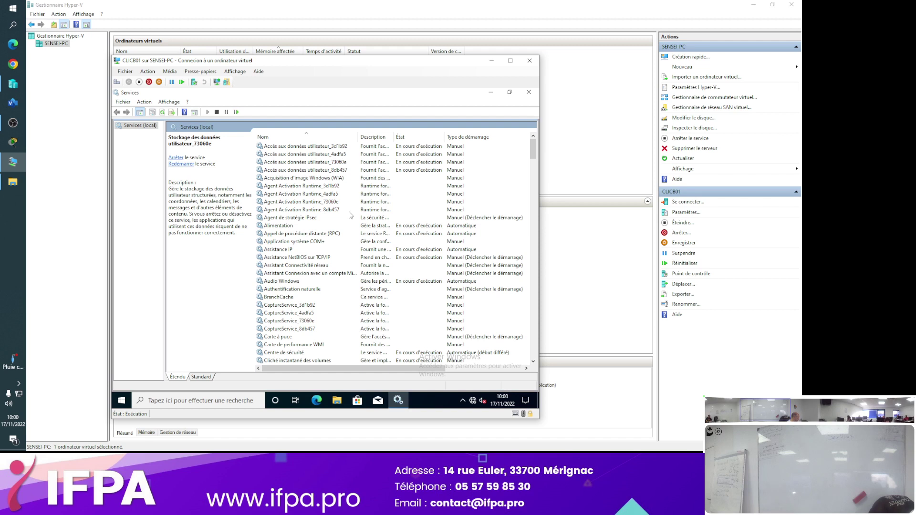
{"action": "left_click", "coordinate": [327, 202]}
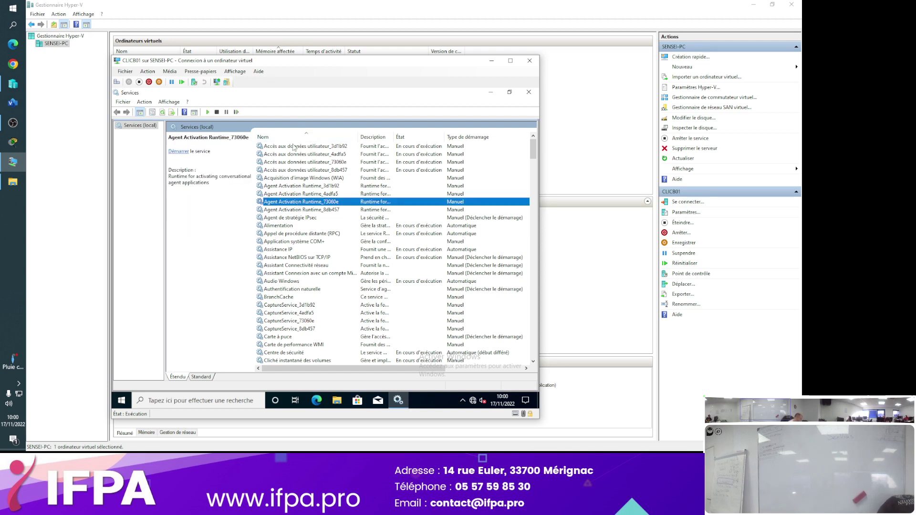
{"action": "type", "text": "sp"}
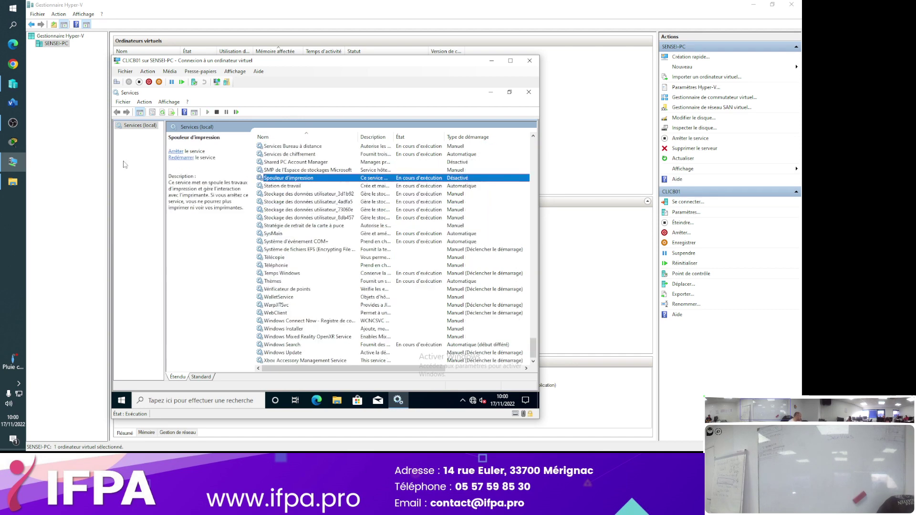
{"action": "double_click", "coordinate": [280, 179]}
{"action": "left_click", "coordinate": [330, 149]}
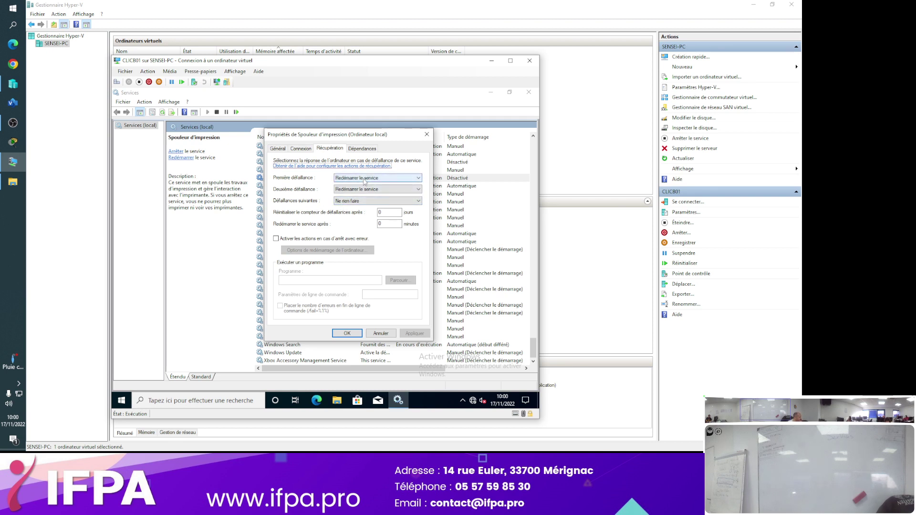
{"action": "left_click", "coordinate": [368, 149]}
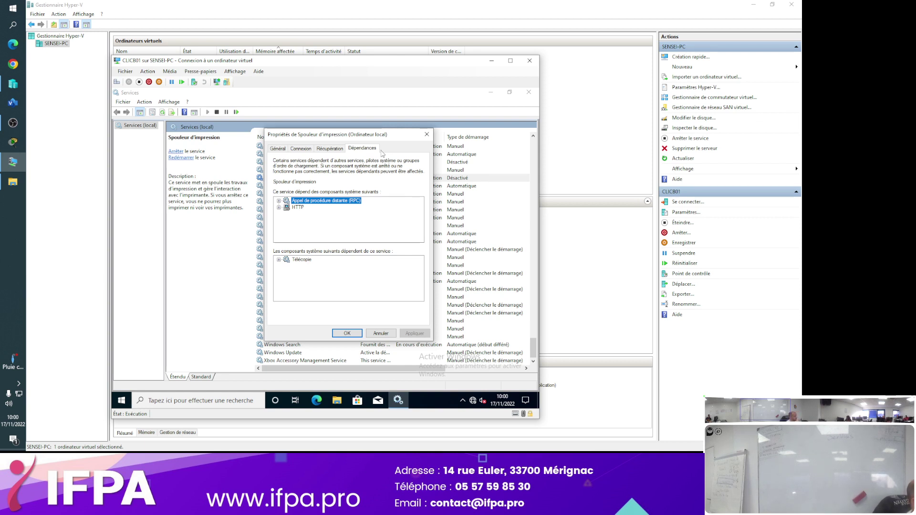
{"action": "key", "text": "Escape"}
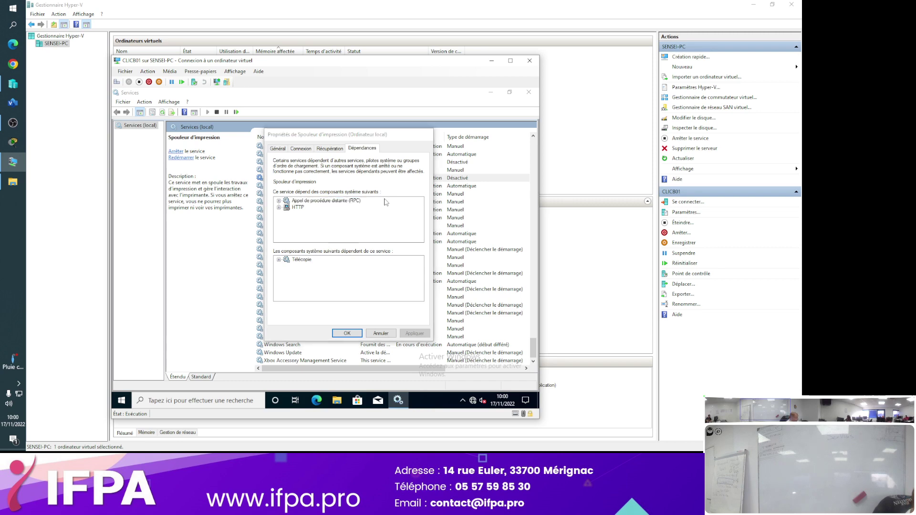
Find the Appel de procédure distante (RPC) service and examine the Récupération settings and Dépendances in its properties.
{"action": "scroll", "coordinate": [307, 186], "scroll_direction": "up", "scroll_amount": 10}
{"action": "left_click", "coordinate": [305, 180]}
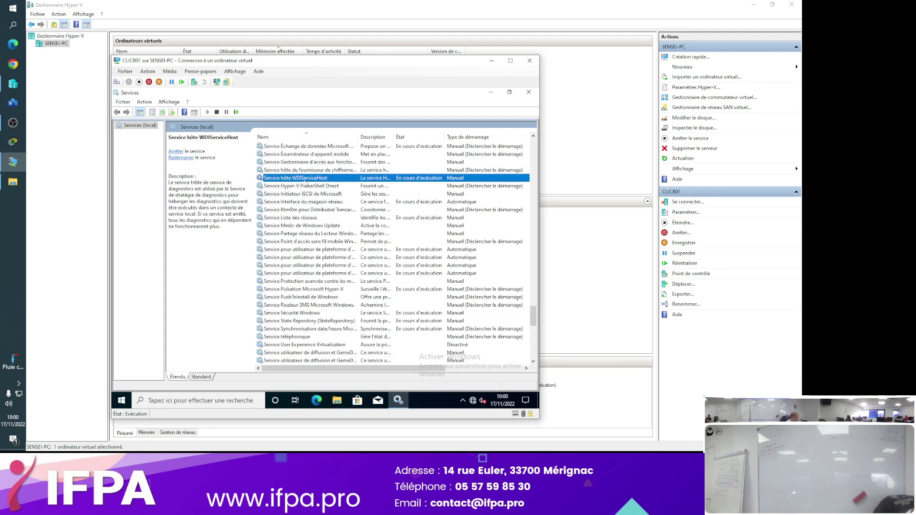
{"action": "type", "text": "ap"}
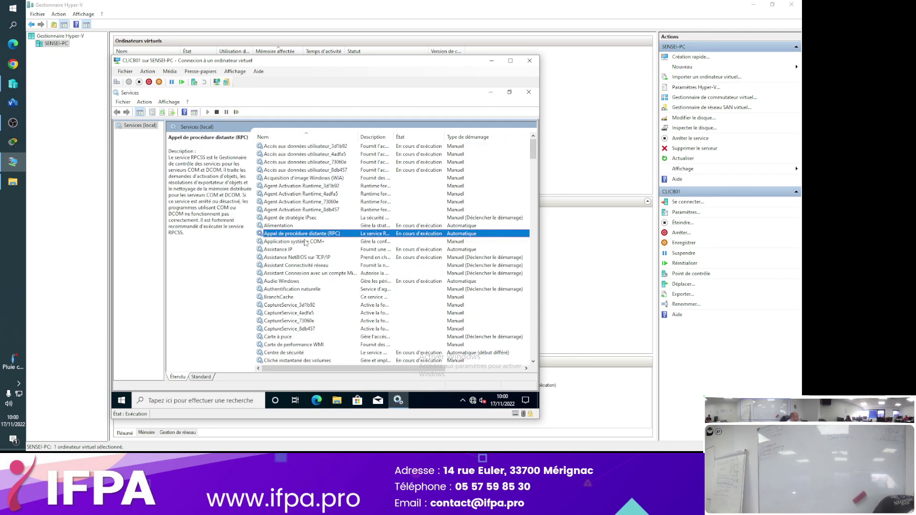
{"action": "double_click", "coordinate": [314, 234]}
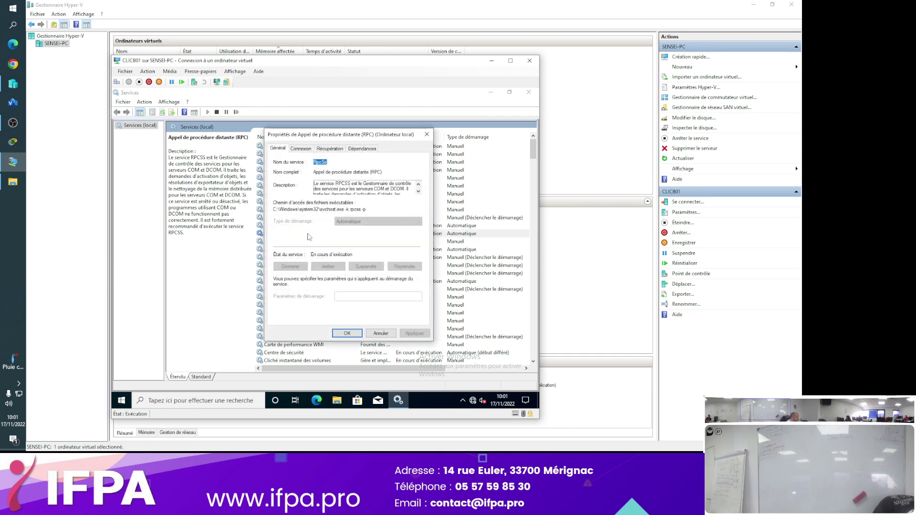
{"action": "left_click", "coordinate": [336, 150]}
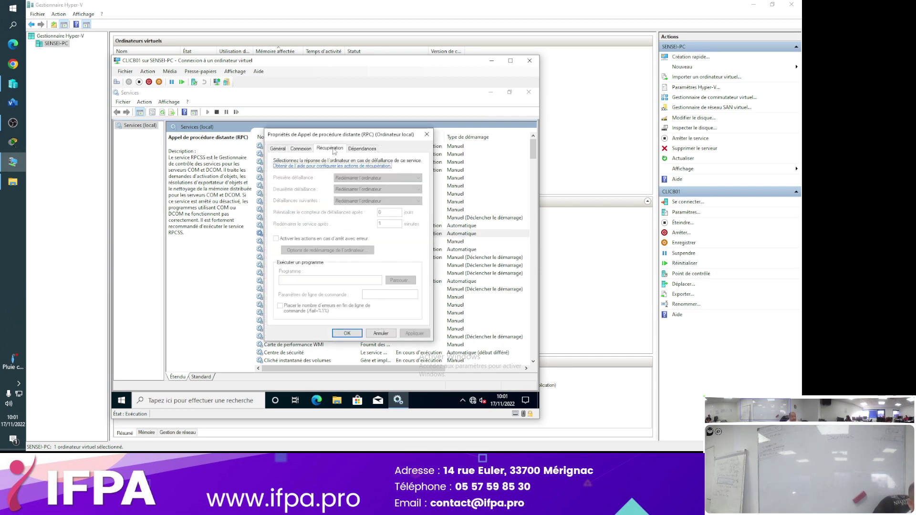
{"action": "left_click", "coordinate": [358, 149]}
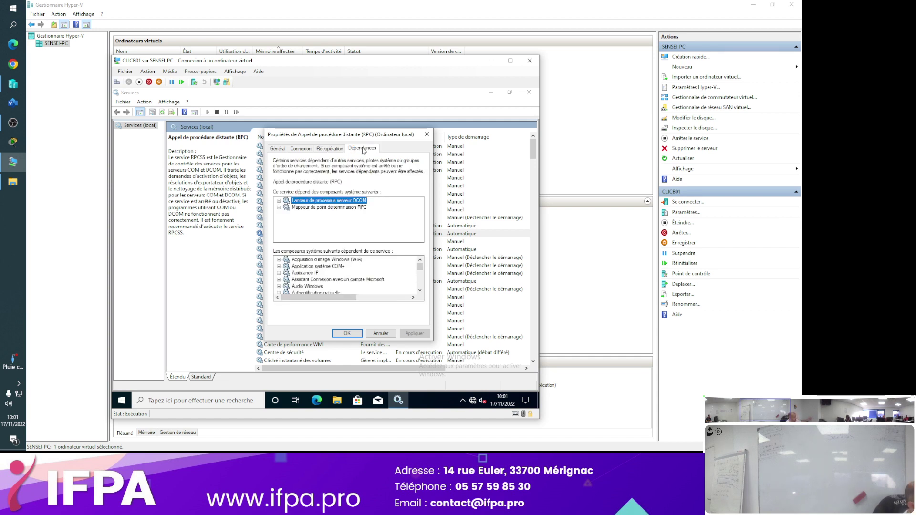
Review the RPC service's Général, Dépendances, Récupération and Connexion settings, and close the properties unchanged.
{"action": "left_click", "coordinate": [280, 150]}
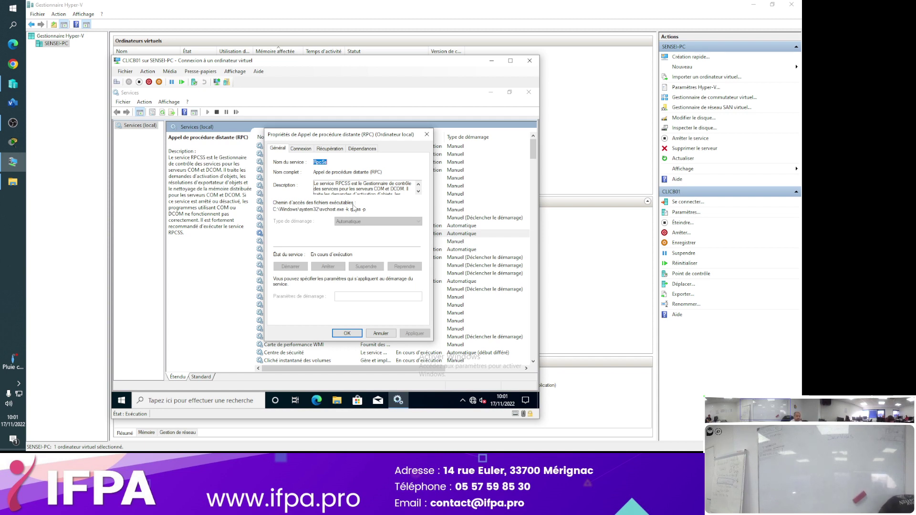
{"action": "left_click", "coordinate": [364, 150]}
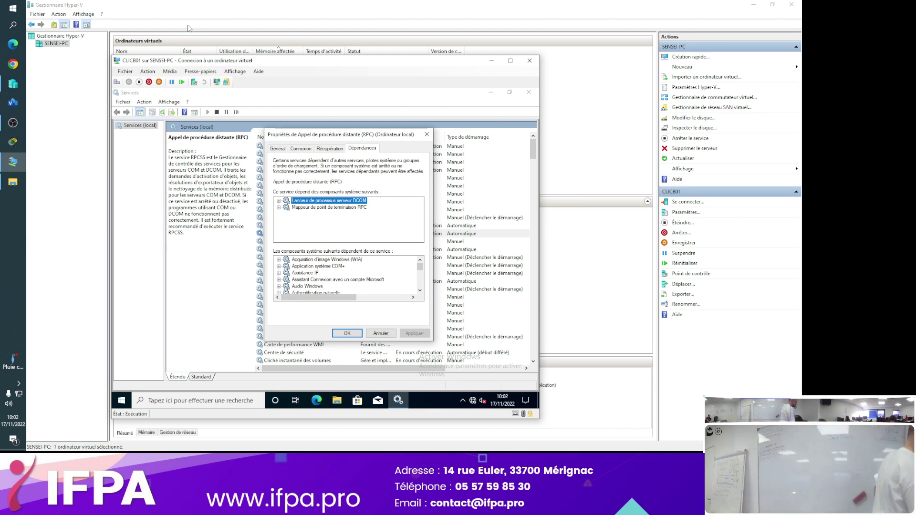
{"action": "left_click", "coordinate": [338, 151]}
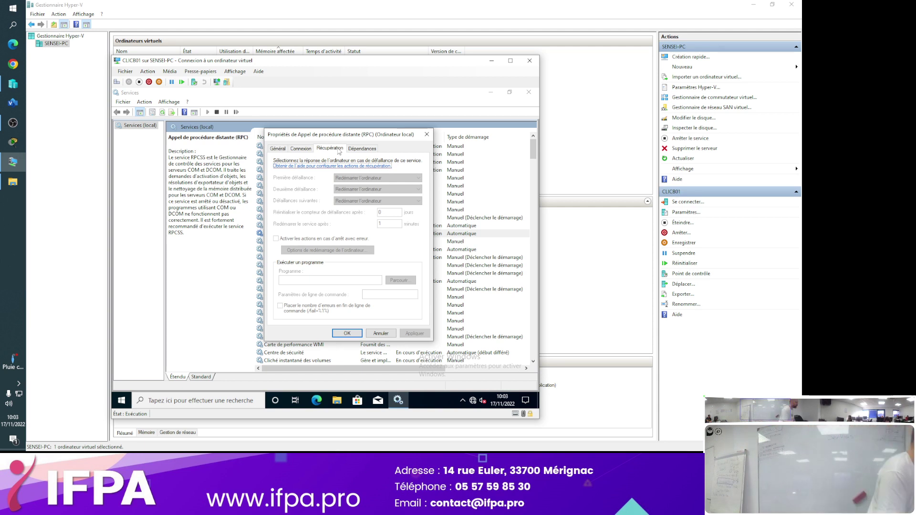
{"action": "left_click", "coordinate": [301, 148]}
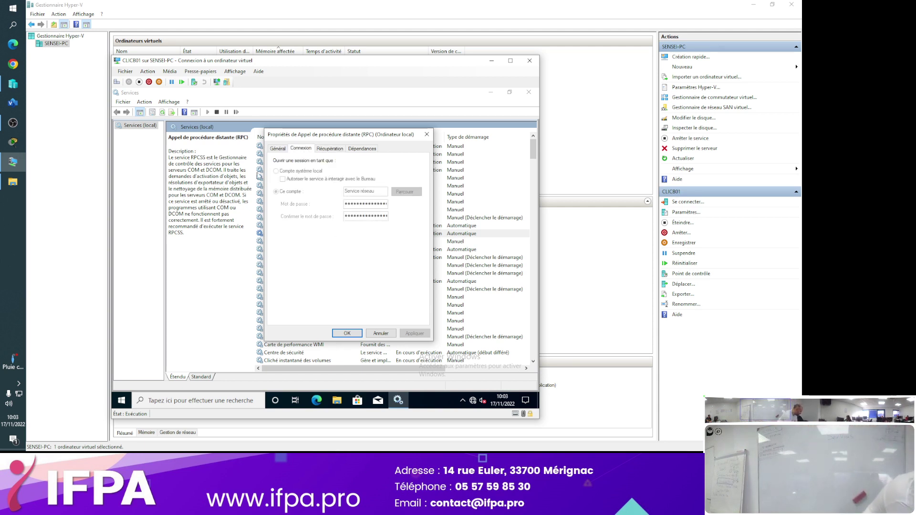
{"action": "left_click", "coordinate": [276, 150]}
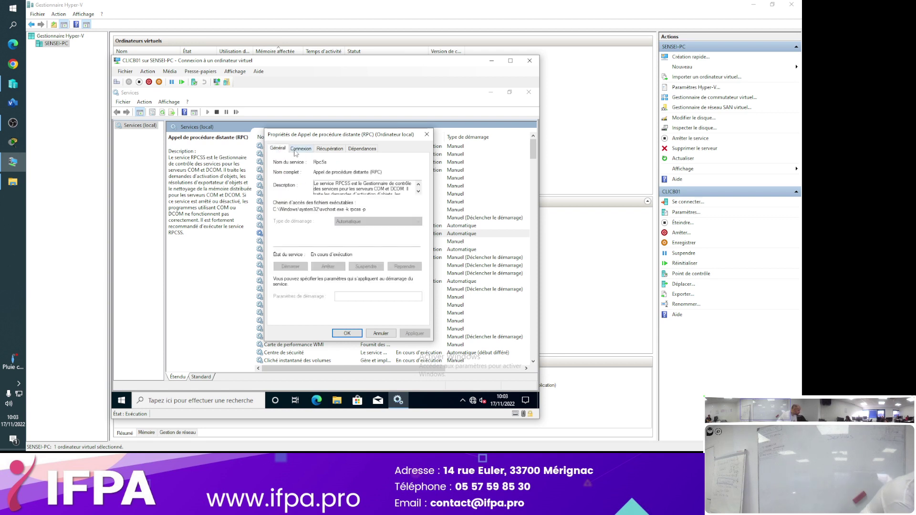
{"action": "left_click", "coordinate": [295, 150]}
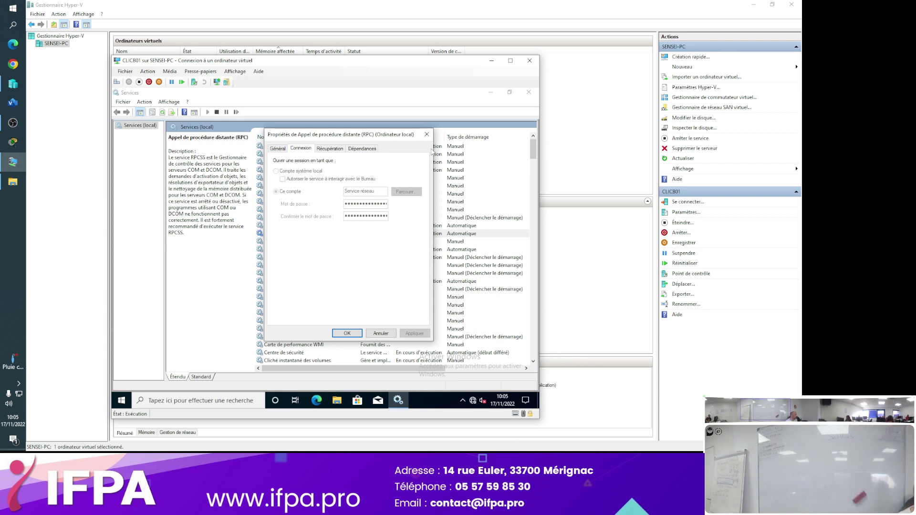
{"action": "left_click", "coordinate": [427, 134]}
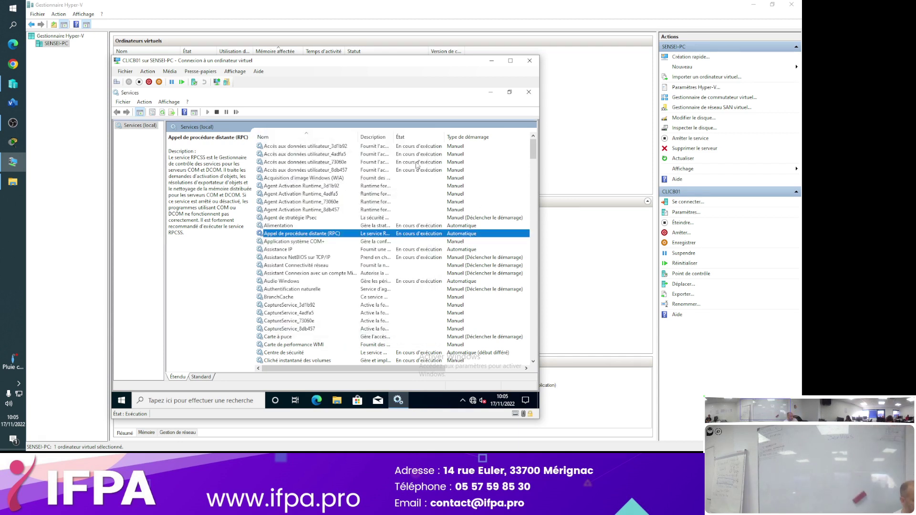
Find the Windows Update service in the list and open its properties.
{"action": "left_click", "coordinate": [332, 218]}
{"action": "key", "text": "w"}
{"action": "key", "text": "i"}
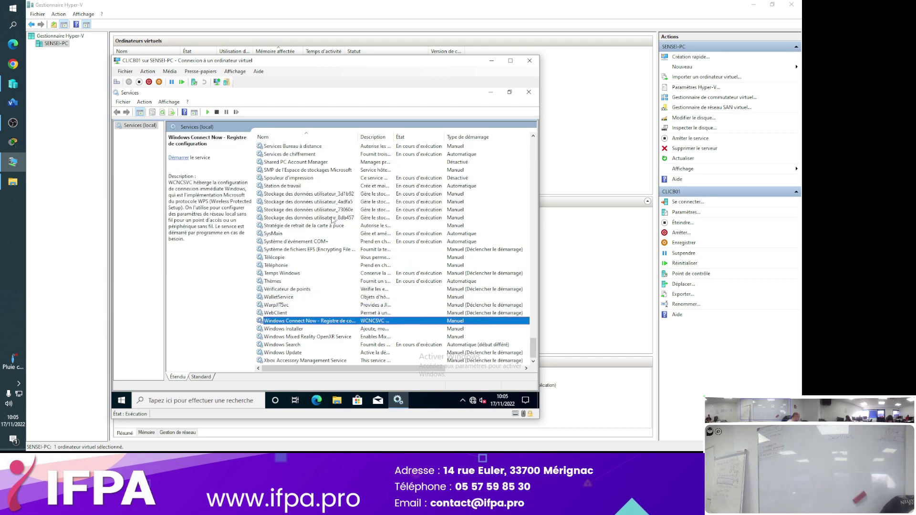
{"action": "key", "text": "Down"}
{"action": "key", "text": "Down"}
{"action": "key", "text": "Down"}
{"action": "key", "text": "Down"}
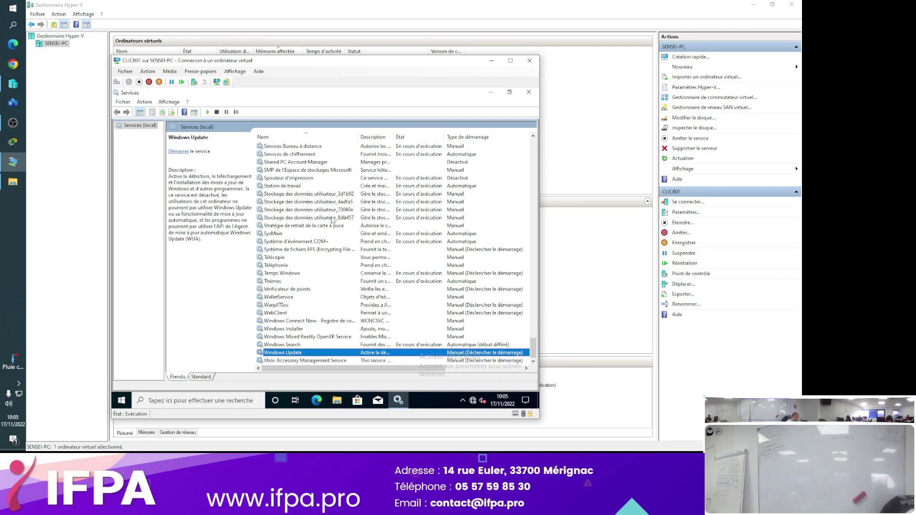
{"action": "key", "text": "Return"}
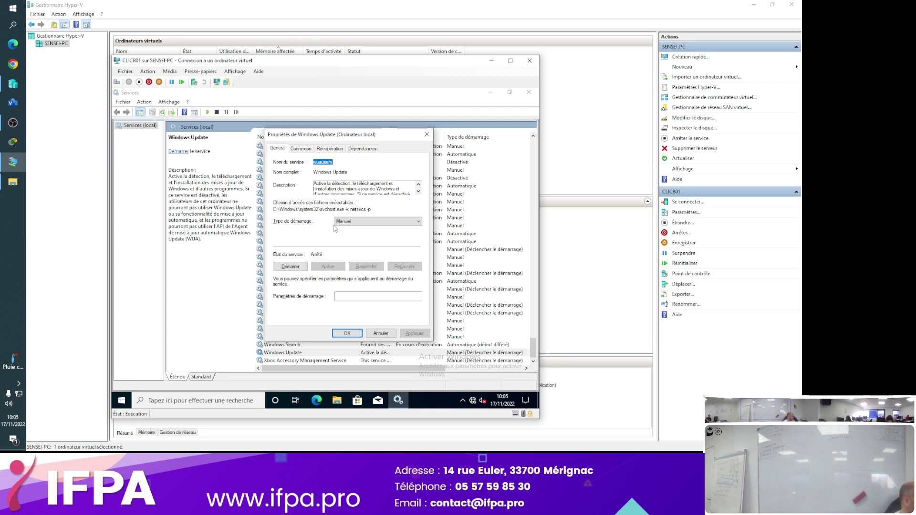
Review the Connexion, Récupération and Dépendances settings of Windows Update and return to its Général settings.
{"action": "left_click", "coordinate": [302, 149]}
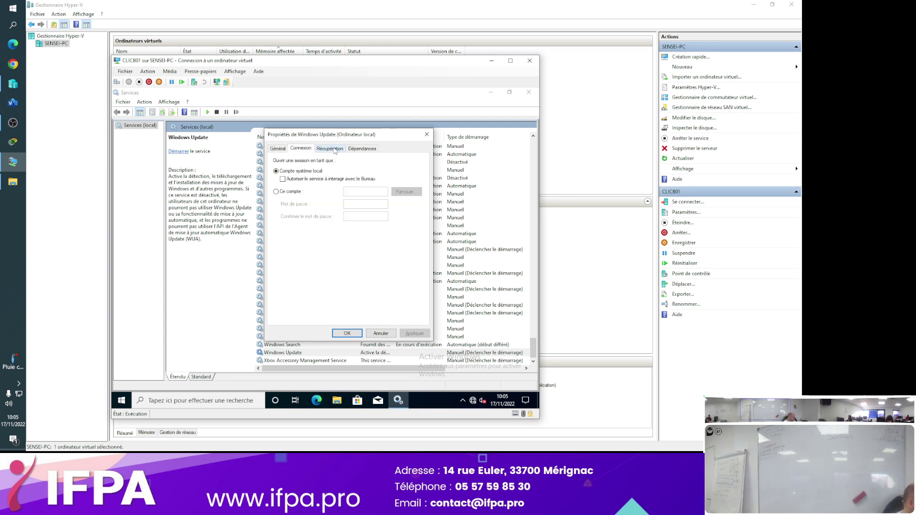
{"action": "left_click", "coordinate": [336, 149]}
{"action": "left_click", "coordinate": [362, 148]}
{"action": "left_click", "coordinate": [277, 149]}
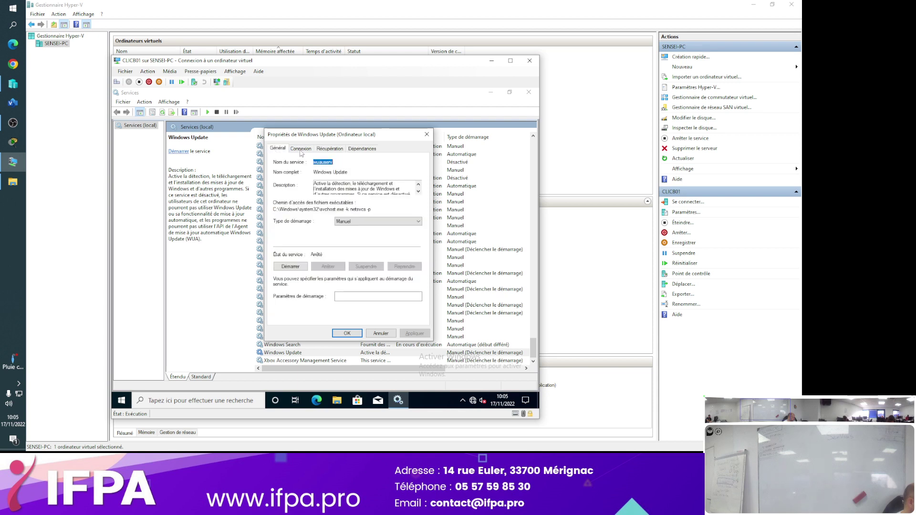
{"action": "left_click", "coordinate": [301, 151]}
{"action": "left_click", "coordinate": [278, 150]}
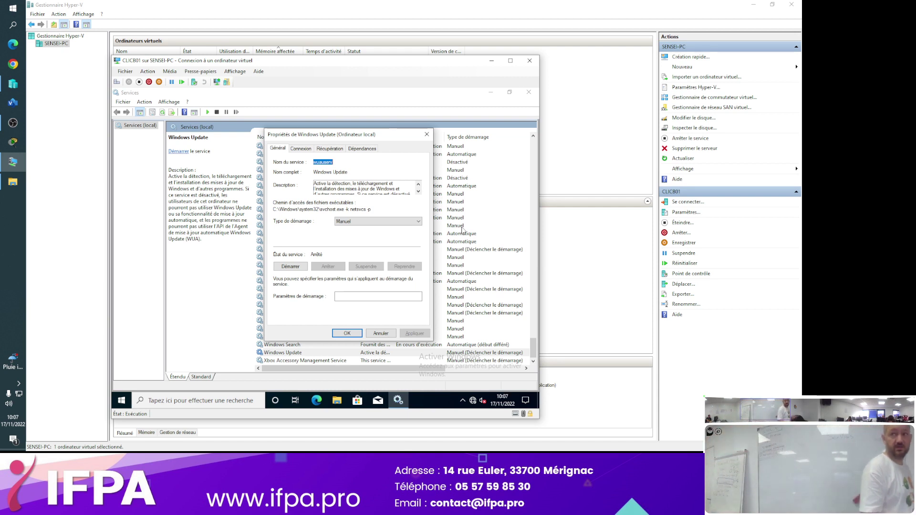
Set the Type de démarrage of Windows Update to Désactivé, confirm the properties and select the WarpJITSvc service.
{"action": "left_click", "coordinate": [415, 221]}
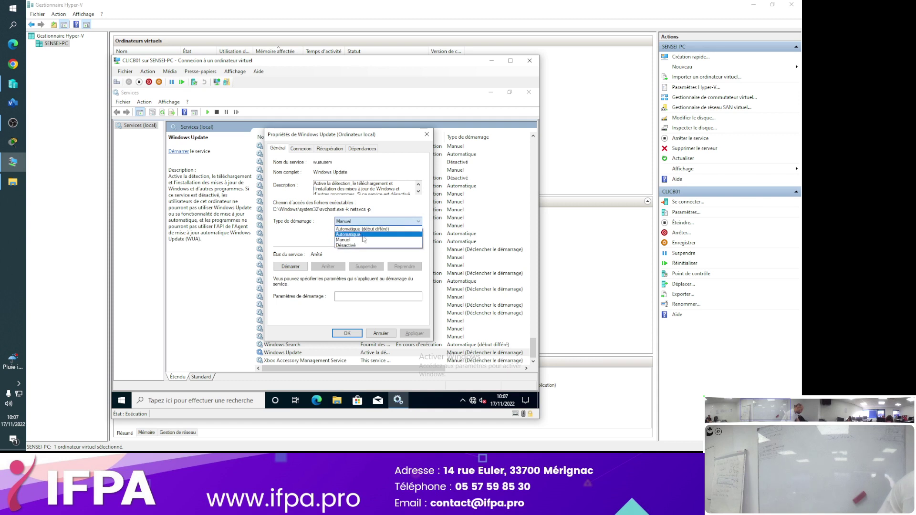
{"action": "left_click", "coordinate": [363, 245]}
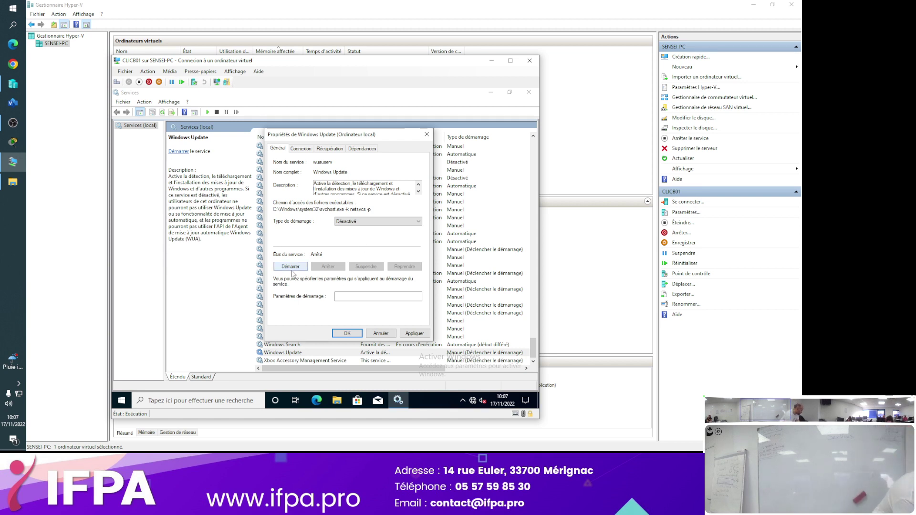
{"action": "left_click", "coordinate": [352, 335]}
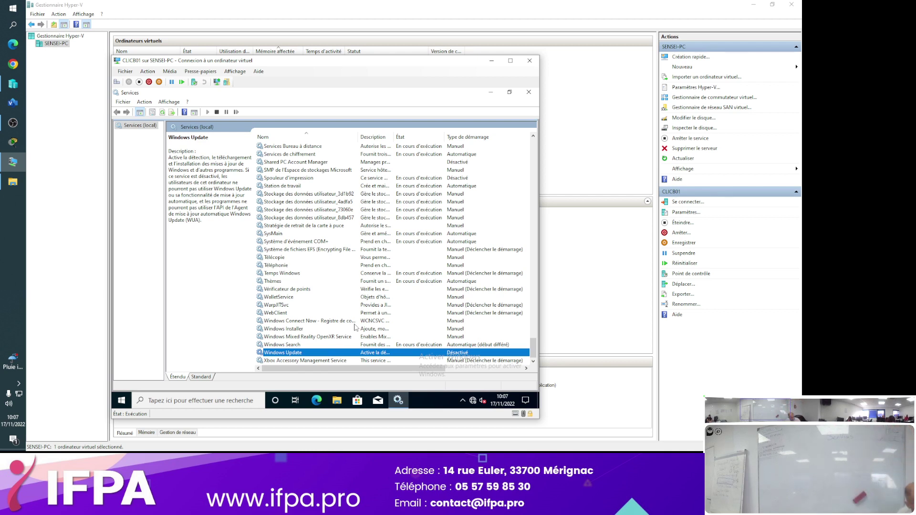
{"action": "left_click", "coordinate": [312, 306]}
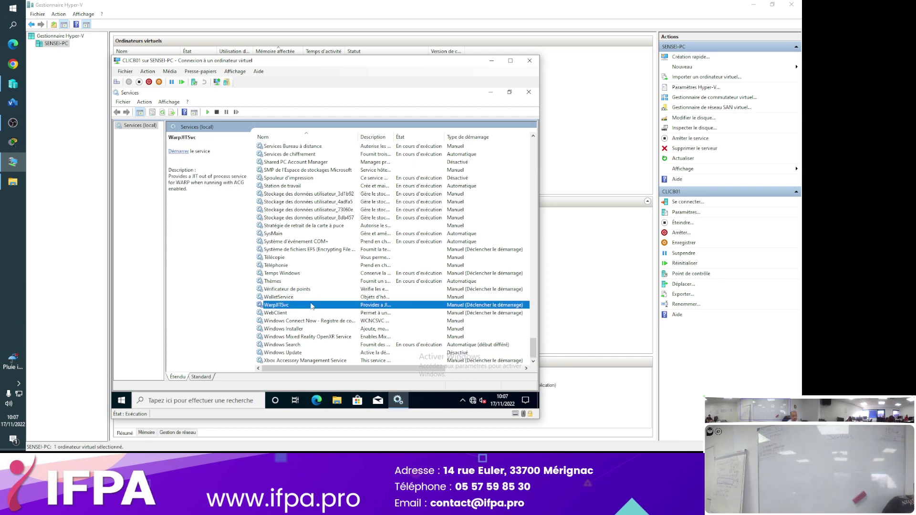
Find the Pare-feu Windows Defender service in the list, review its Général properties and close them unchanged.
{"action": "type", "text": "dev"}
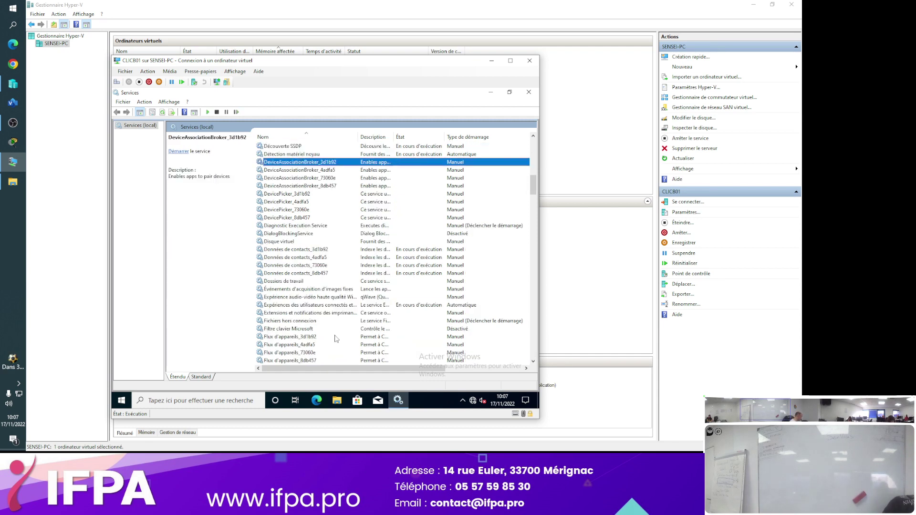
{"action": "type", "text": "do"}
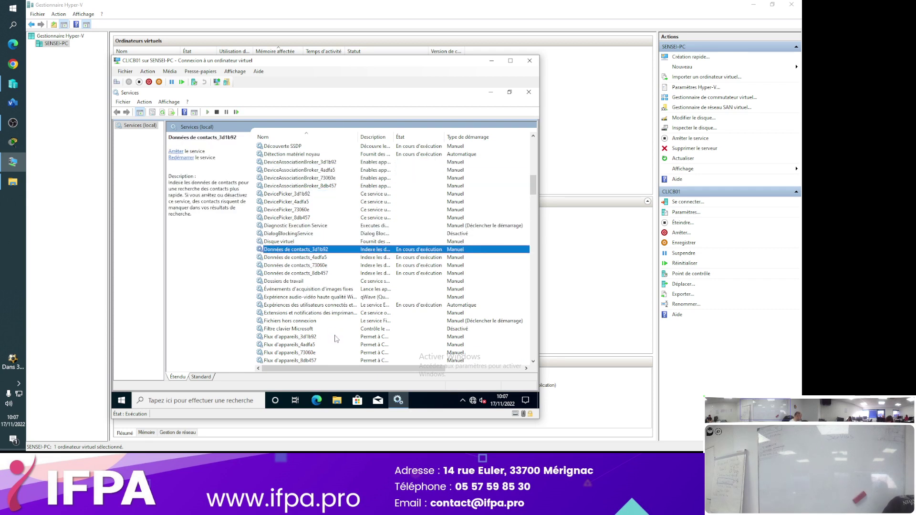
{"action": "type", "text": "pa"}
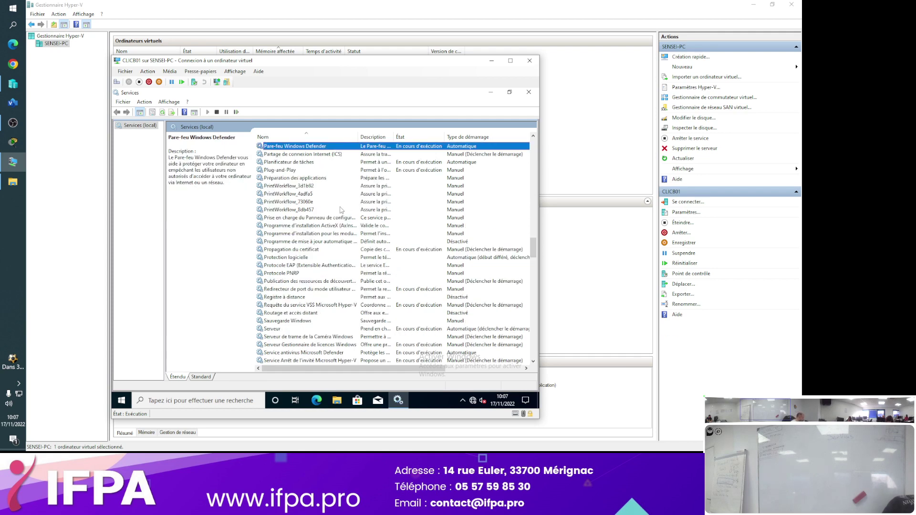
{"action": "double_click", "coordinate": [317, 147]}
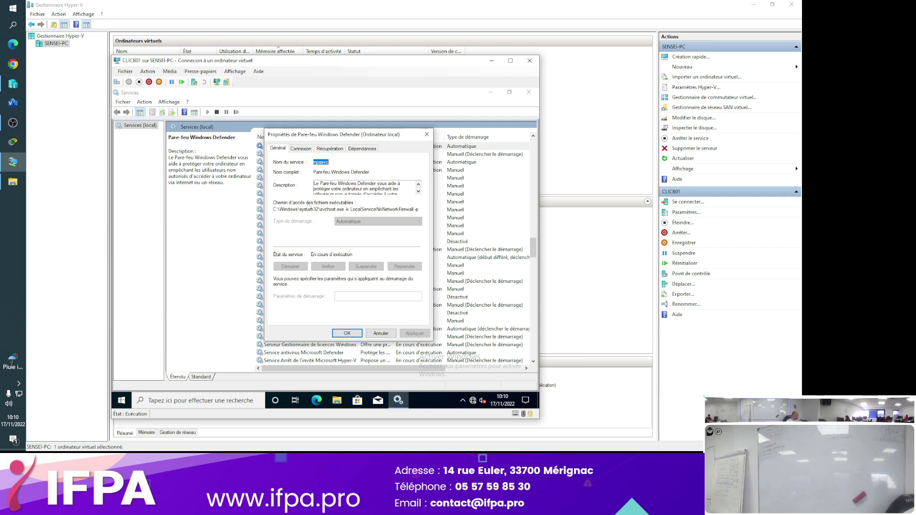
{"action": "left_click", "coordinate": [427, 135]}
{"action": "scroll", "coordinate": [373, 215], "scroll_direction": "up", "scroll_amount": 8}
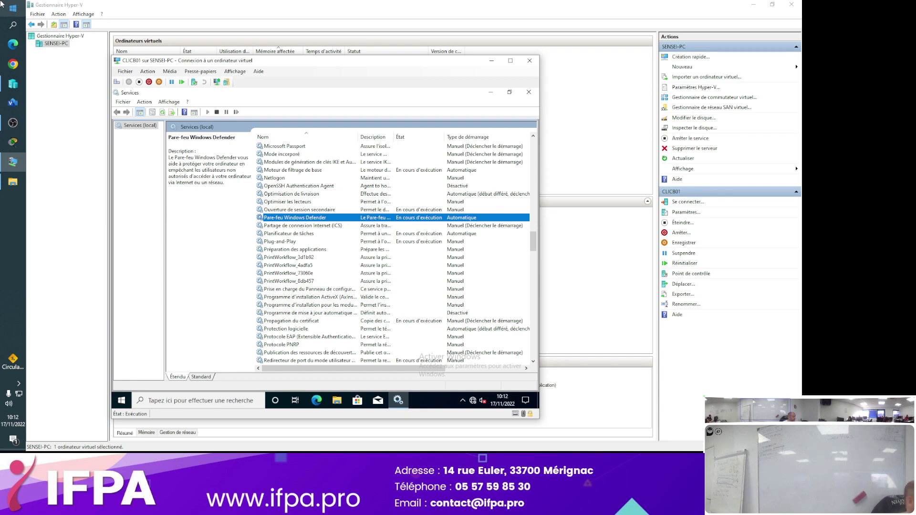
Search Windows for "defen", open Sécurité Windows, review the protection overview and close it.
{"action": "key", "text": "super"}
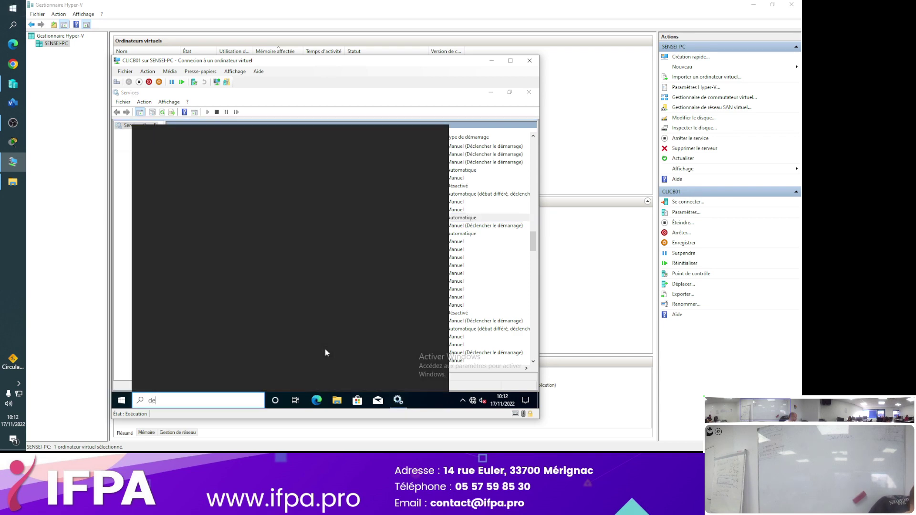
{"action": "type", "text": "defen"}
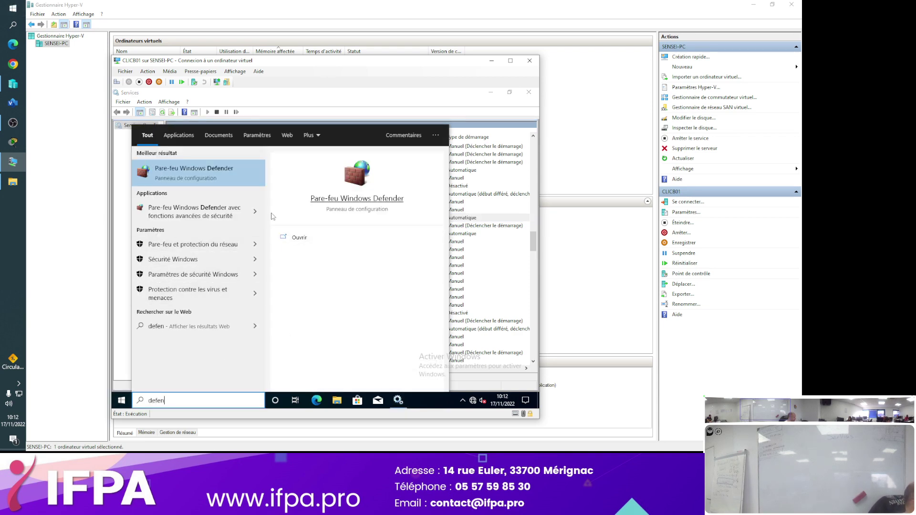
{"action": "left_click", "coordinate": [204, 265]}
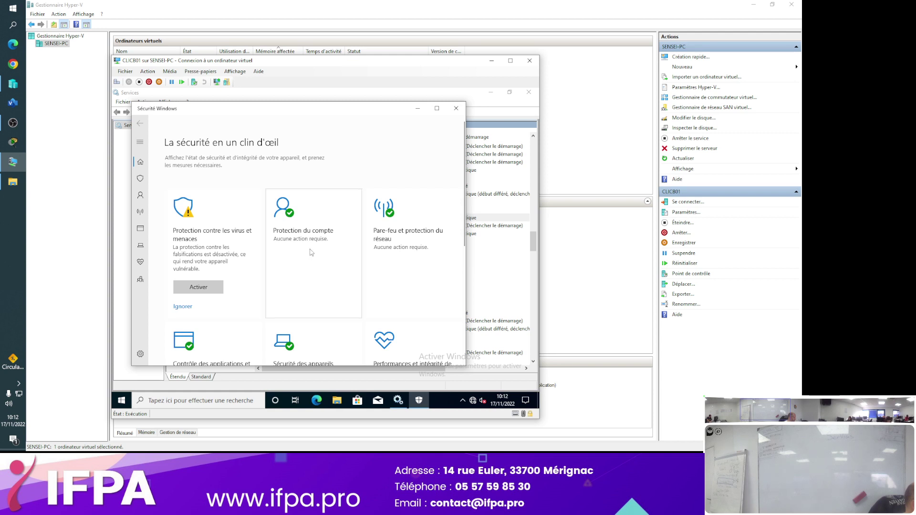
{"action": "scroll", "coordinate": [350, 252], "scroll_direction": "down", "scroll_amount": 2}
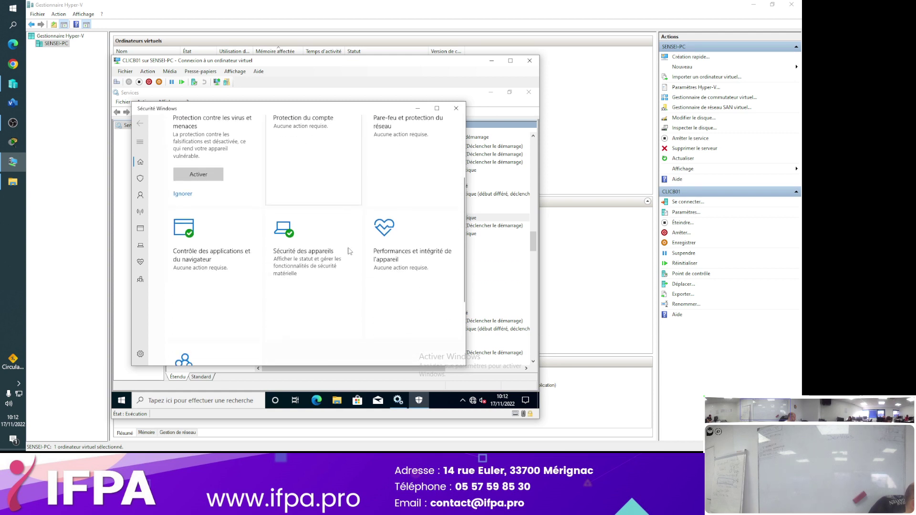
{"action": "scroll", "coordinate": [349, 249], "scroll_direction": "up", "scroll_amount": 3}
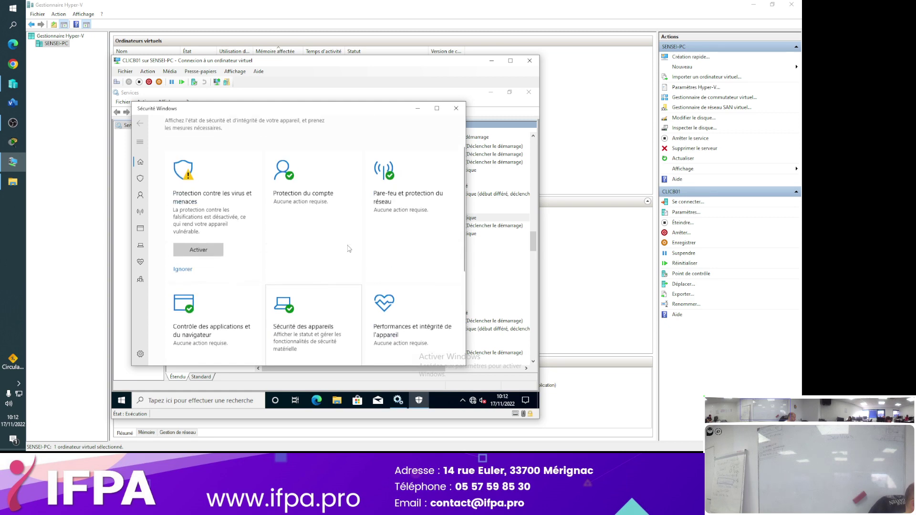
{"action": "left_click", "coordinate": [456, 108]}
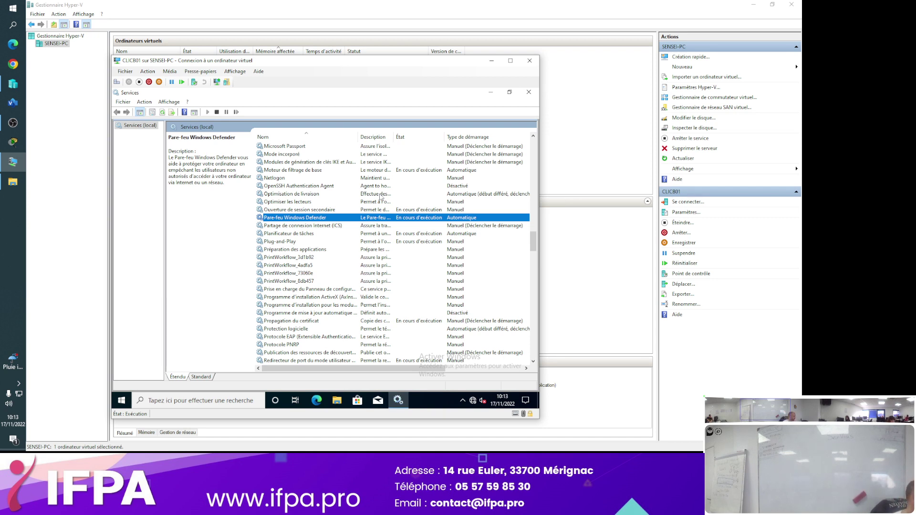
Launch regedit and display the subkeys of HKEY_LOCAL_MACHINE\SOFTWARE with its Microsoft branch collapsed.
{"action": "key", "text": "super+r"}
{"action": "type", "text": "r"}
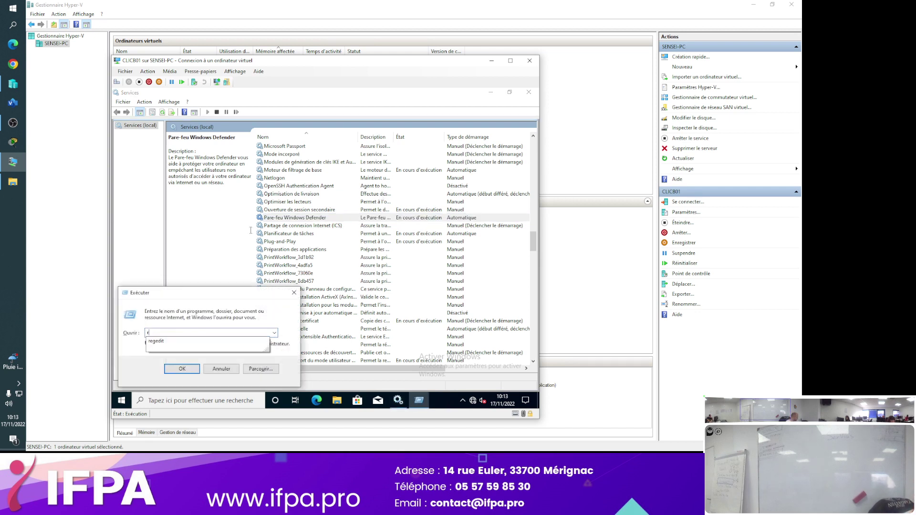
{"action": "type", "text": "egedit"}
{"action": "key", "text": "Return"}
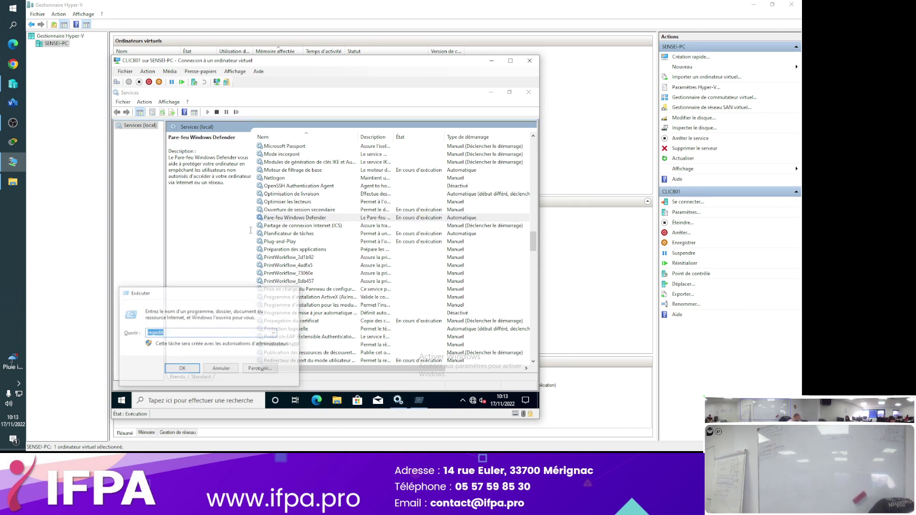
{"action": "left_click_drag", "start_coordinate": [161, 387], "coordinate": [156, 388]}
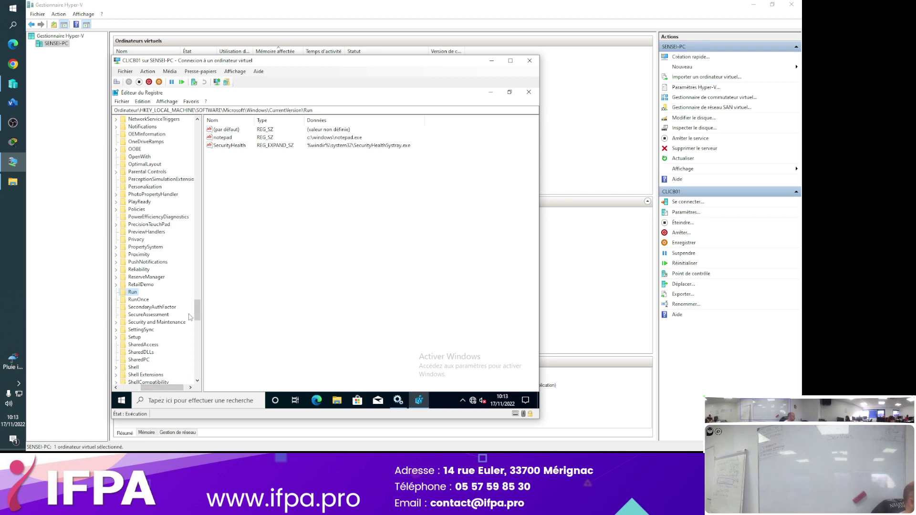
{"action": "left_click_drag", "start_coordinate": [196, 313], "coordinate": [194, 210]}
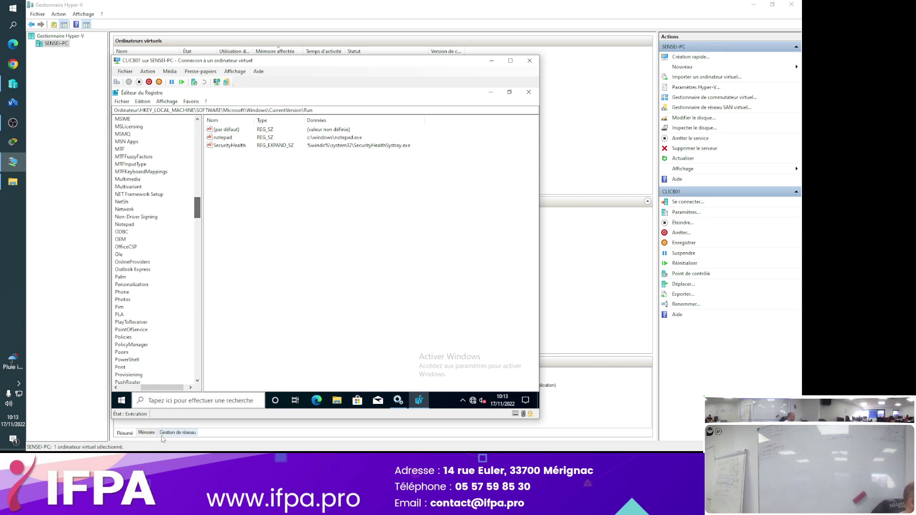
{"action": "left_click", "coordinate": [125, 389]}
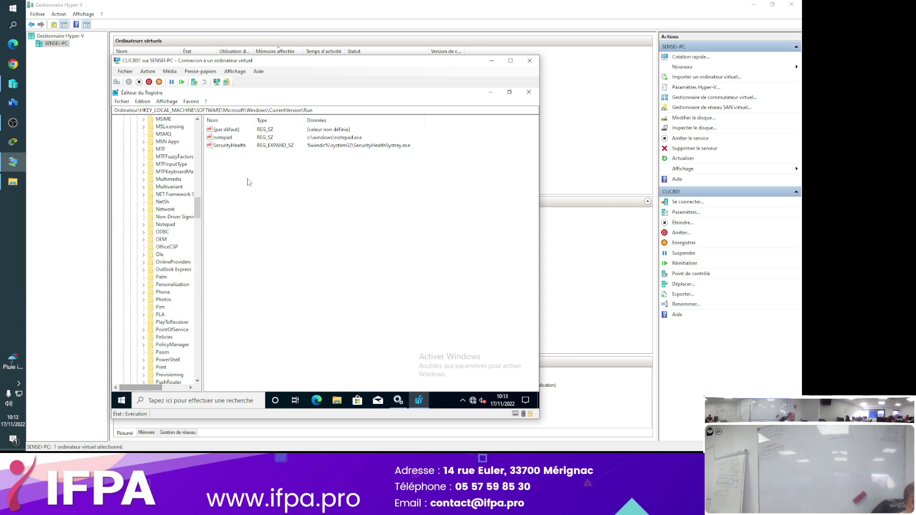
{"action": "left_click_drag", "start_coordinate": [196, 207], "coordinate": [197, 124]}
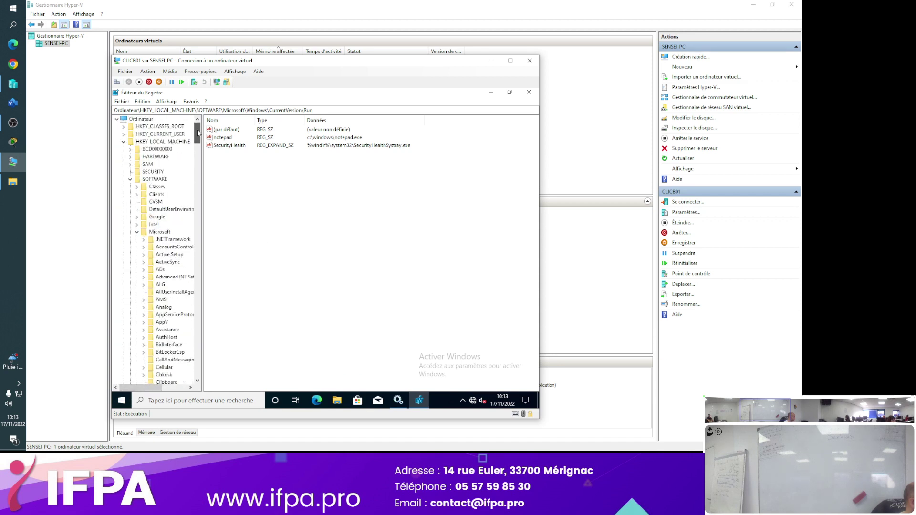
{"action": "left_click", "coordinate": [130, 180]}
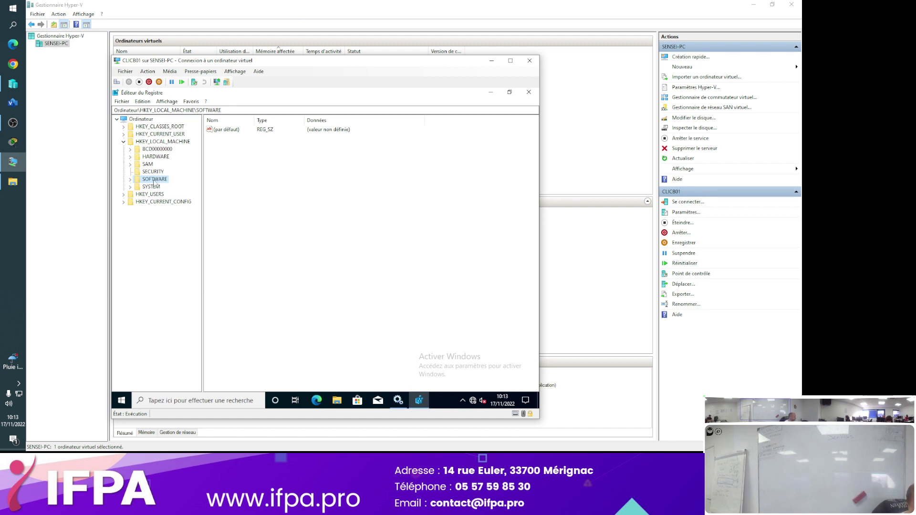
{"action": "double_click", "coordinate": [154, 181]}
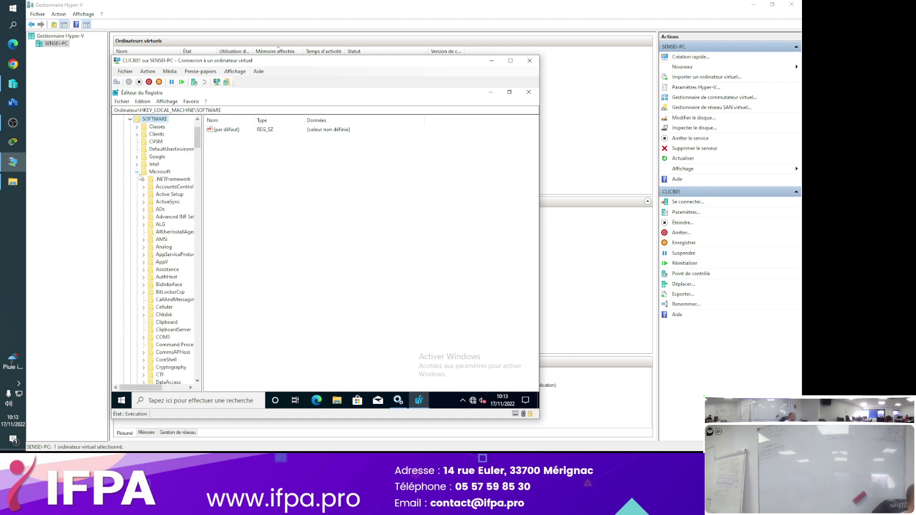
{"action": "left_click", "coordinate": [138, 173]}
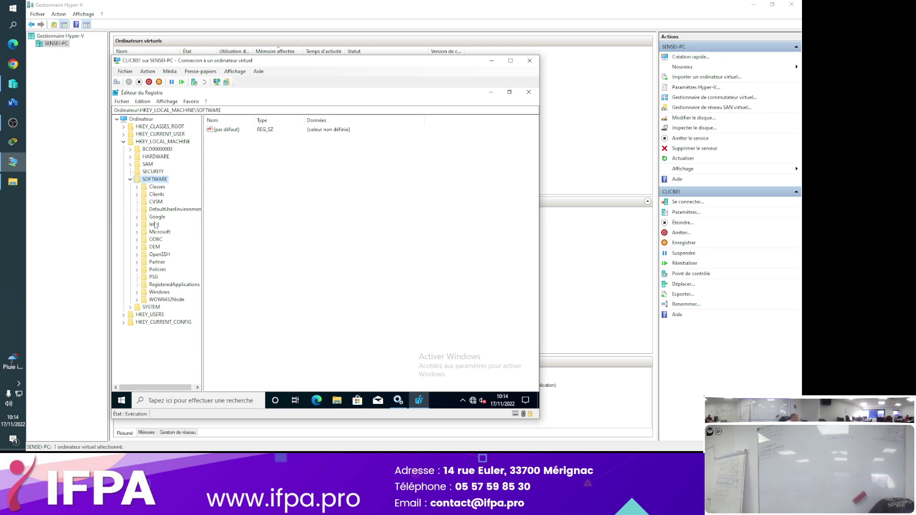
Expand Policies and Microsoft under SOFTWARE, and open the Windows Defender key.
{"action": "left_click", "coordinate": [164, 270]}
{"action": "double_click", "coordinate": [164, 270]}
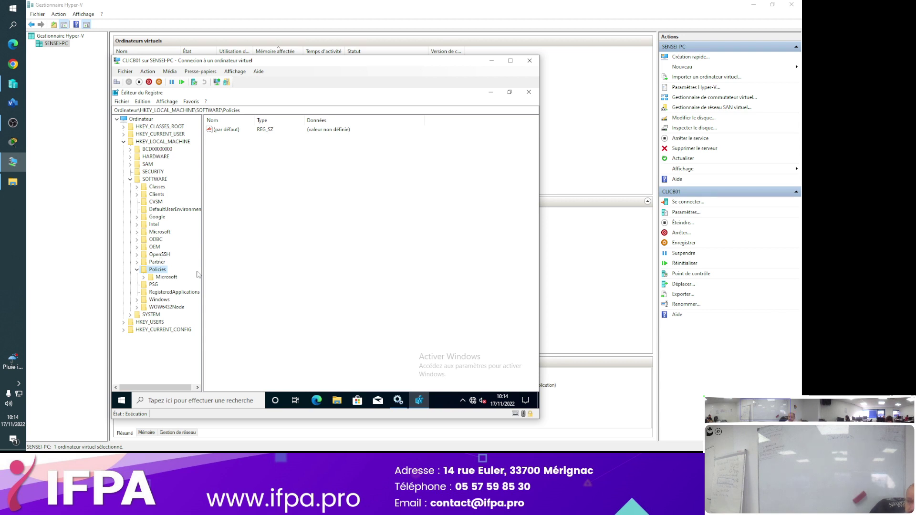
{"action": "double_click", "coordinate": [166, 277]}
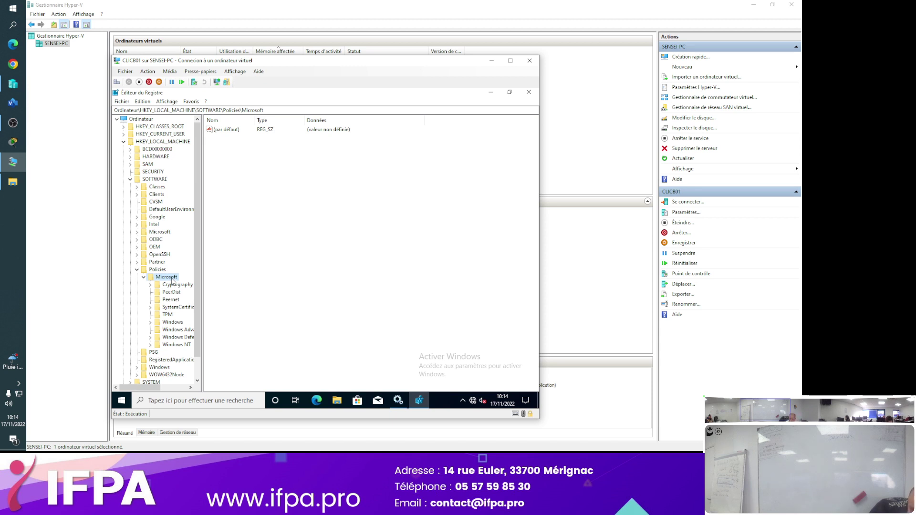
{"action": "left_click", "coordinate": [183, 338]}
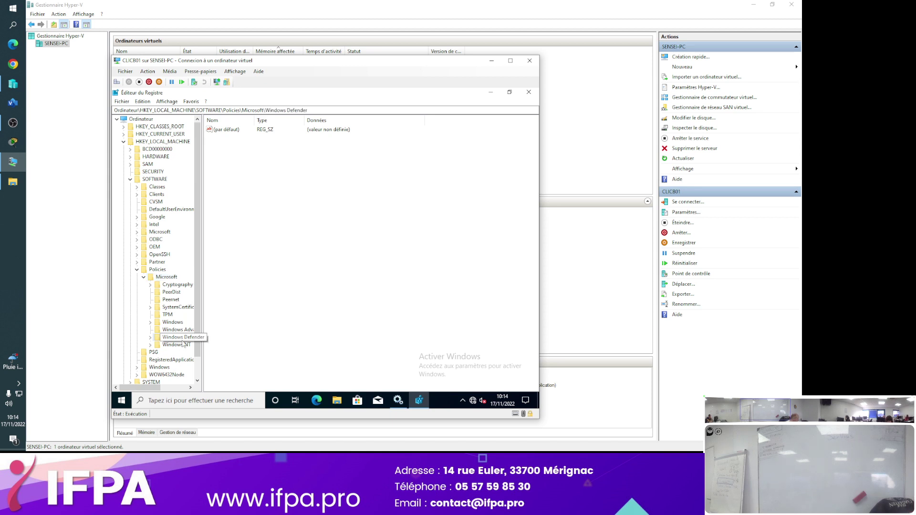
{"action": "double_click", "coordinate": [183, 341]}
Create a Valeur DWORD 32 bits named disableantispyware in the Windows Defender key and set its data to 1.
{"action": "left_click", "coordinate": [226, 202]}
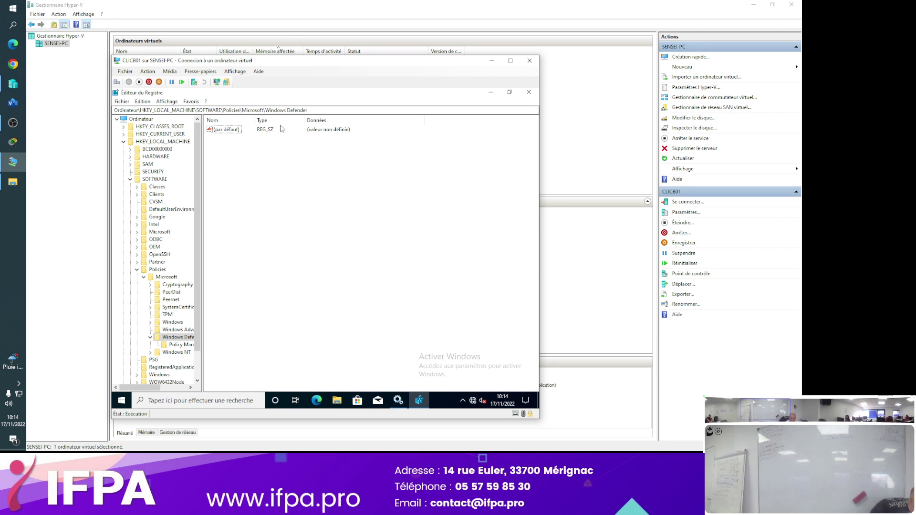
{"action": "right_click", "coordinate": [244, 165]}
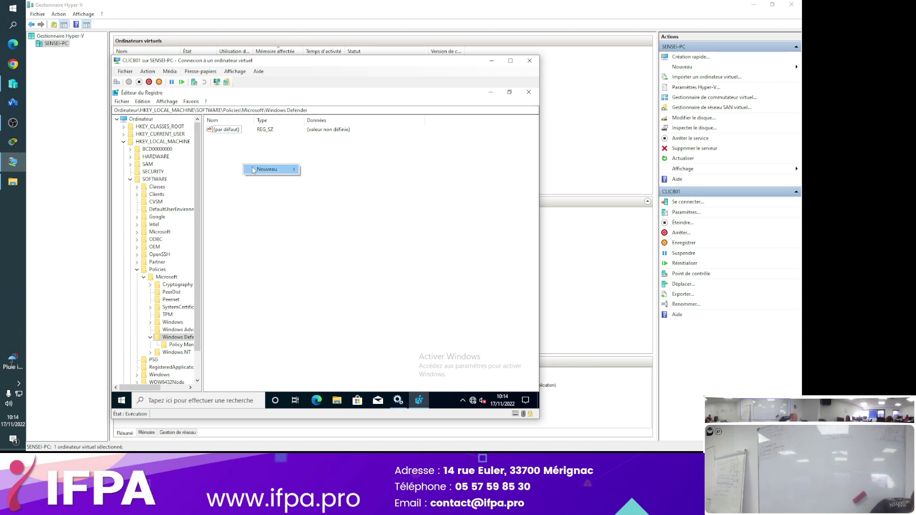
{"action": "mouse_move", "coordinate": [267, 169]}
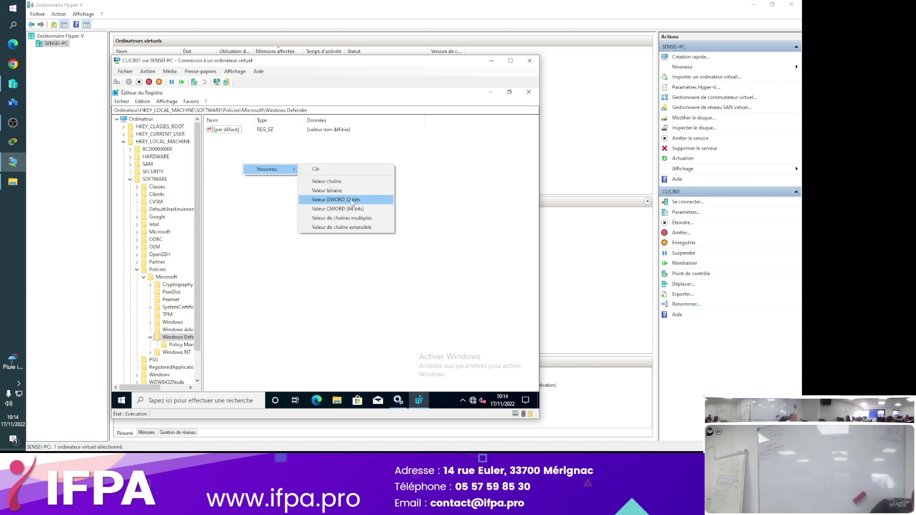
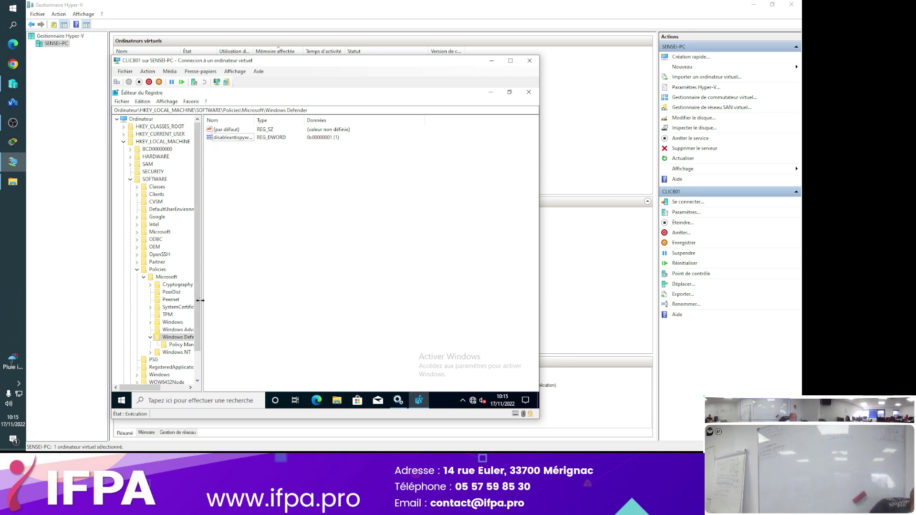
Restart the virtual machine despite the other active user, boot Windows 10 and sign in to the Administrateur account with its password.
{"action": "right_click", "coordinate": [121, 400]}
{"action": "mouse_move", "coordinate": [216, 380]}
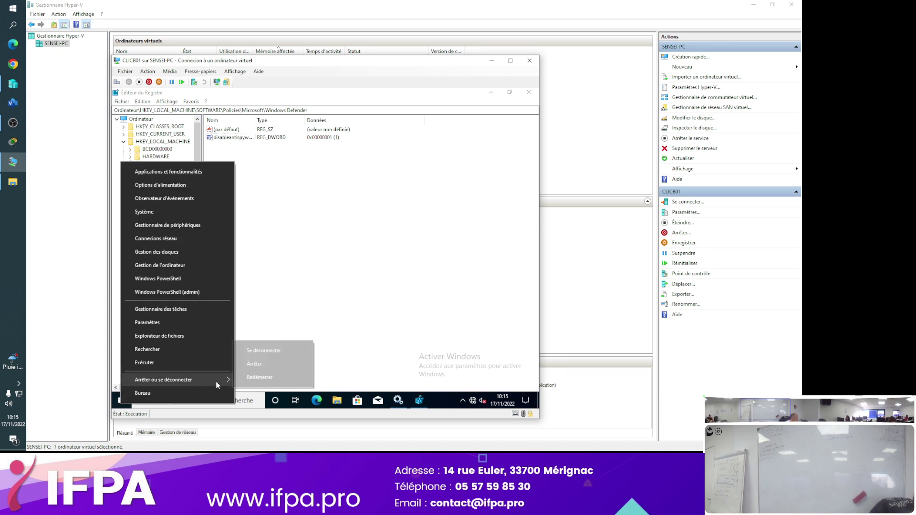
{"action": "left_click", "coordinate": [269, 376]}
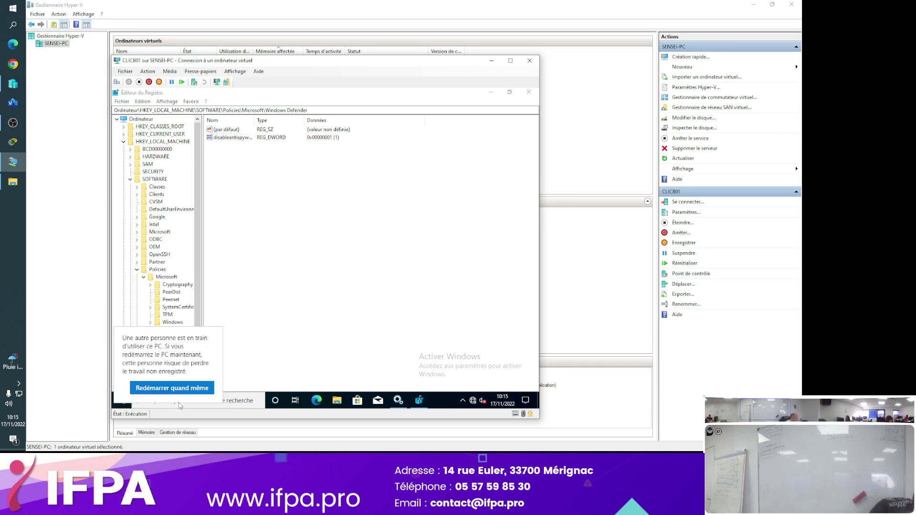
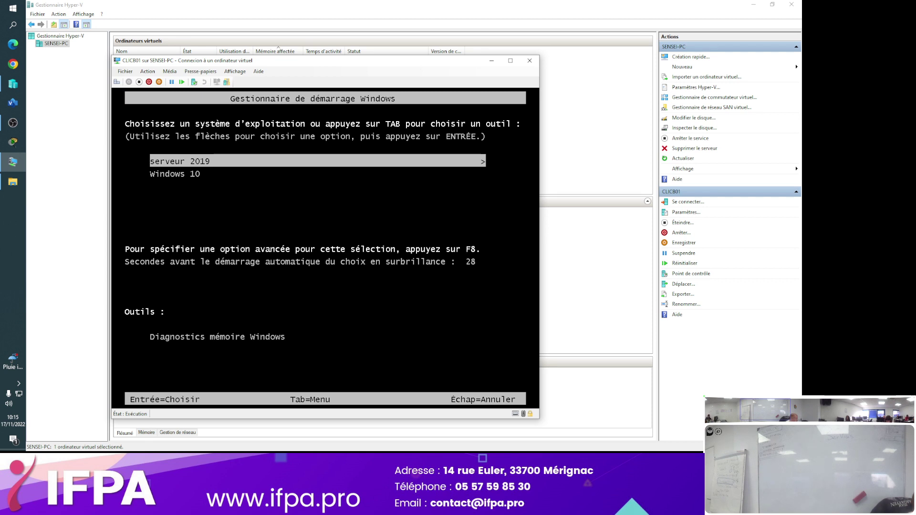
{"action": "key", "text": "Return"}
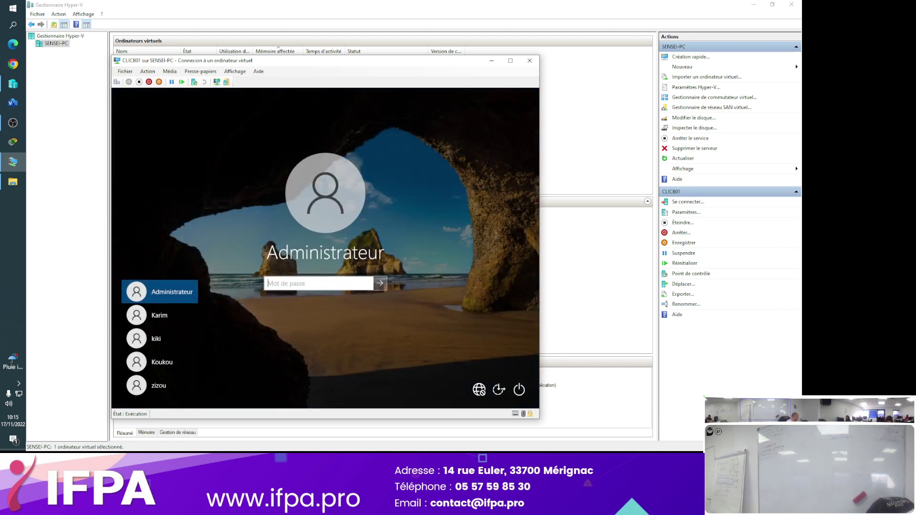
{"action": "type", "text": "••••"}
{"action": "key", "text": "Return"}
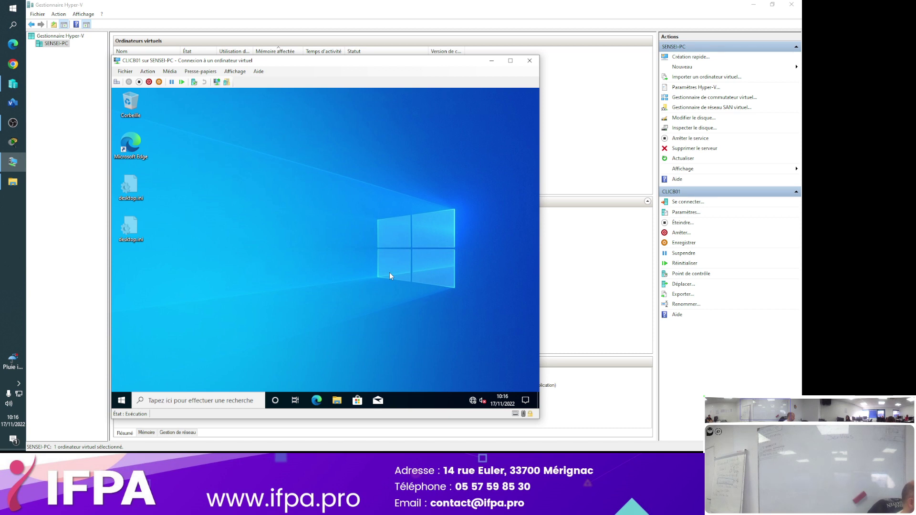
Search Windows for "defender" and open Sécurité Windows to check the protection state after the restart.
{"action": "key", "text": "super"}
{"action": "type", "text": "defender"}
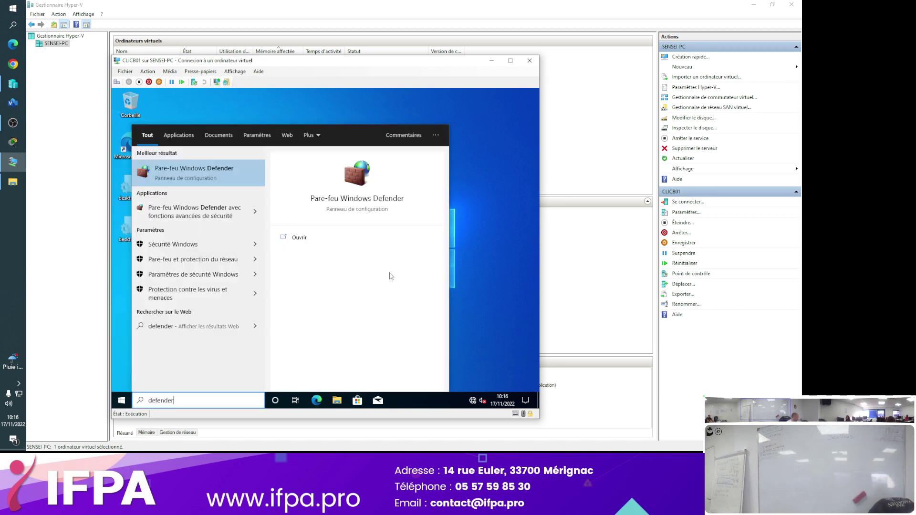
{"action": "key", "text": "Down"}
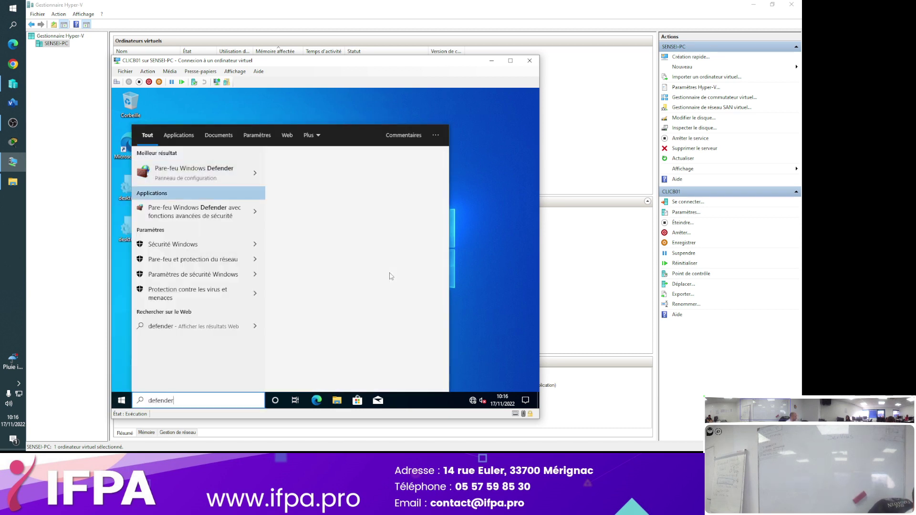
{"action": "key", "text": "Down"}
{"action": "key", "text": "Return"}
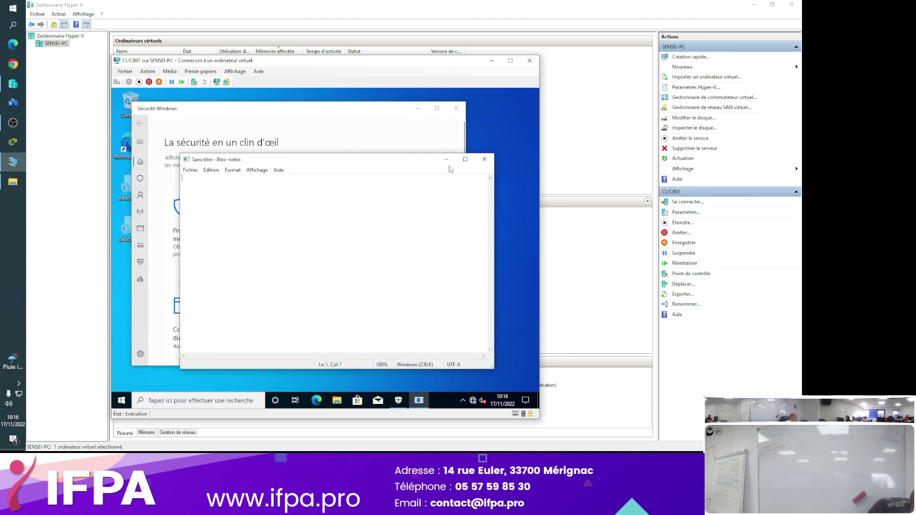
Close the blank Bloc-notes window and run services.msc to open the Services console.
{"action": "left_click", "coordinate": [484, 159]}
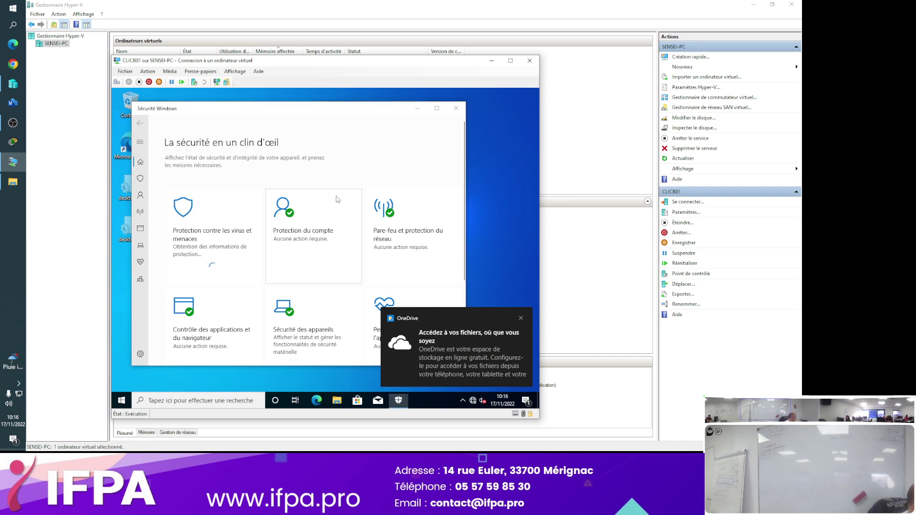
{"action": "key", "text": "super"}
{"action": "key", "text": "super+r"}
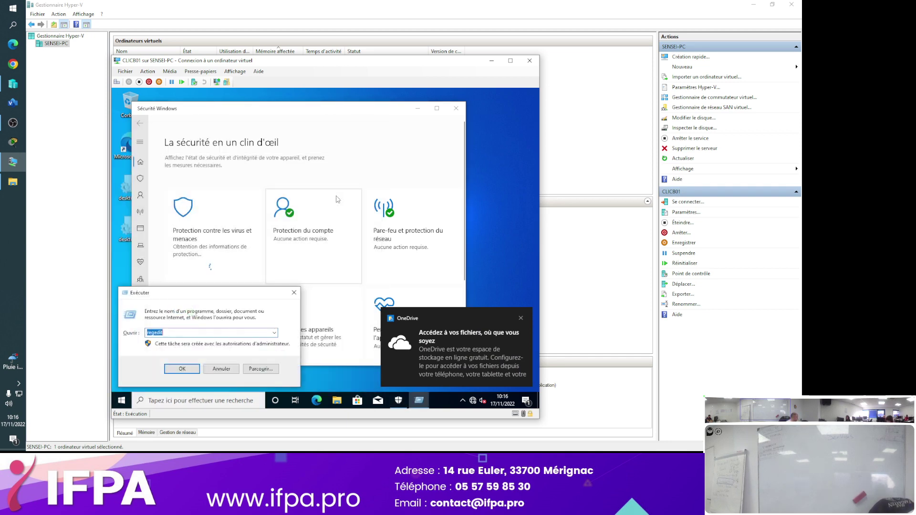
{"action": "key", "text": "Return"}
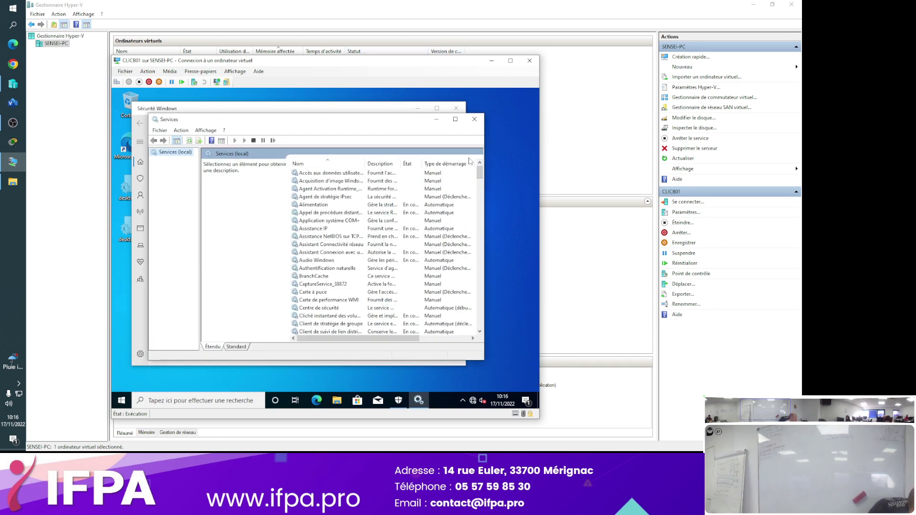
Find the Pare-feu Windows Defender service in the list, check which actions are available for it, and minimize the Services console.
{"action": "left_click", "coordinate": [339, 221]}
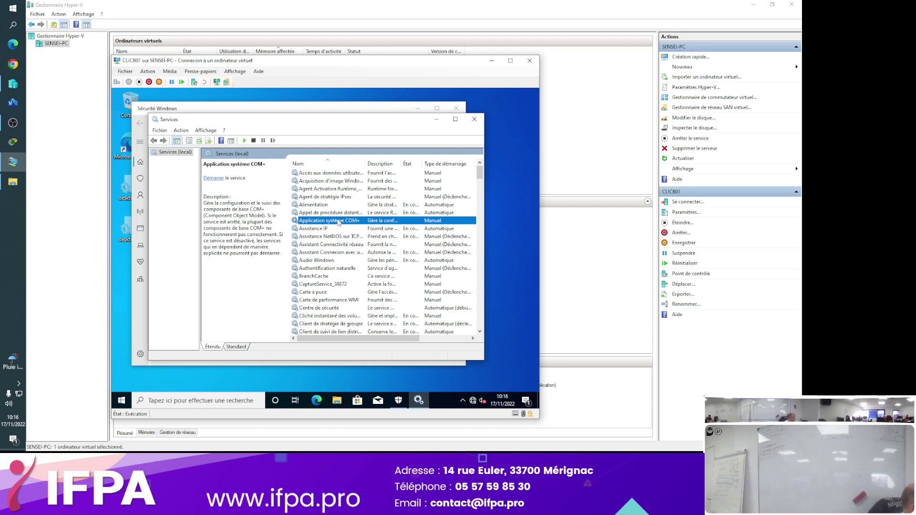
{"action": "key", "text": "Down"}
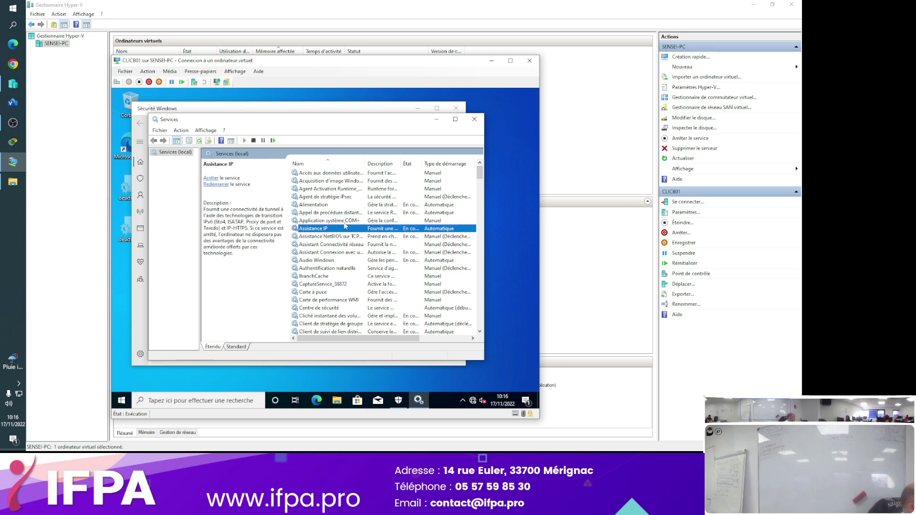
{"action": "key", "text": "Up"}
{"action": "key", "text": "w"}
{"action": "key", "text": "i"}
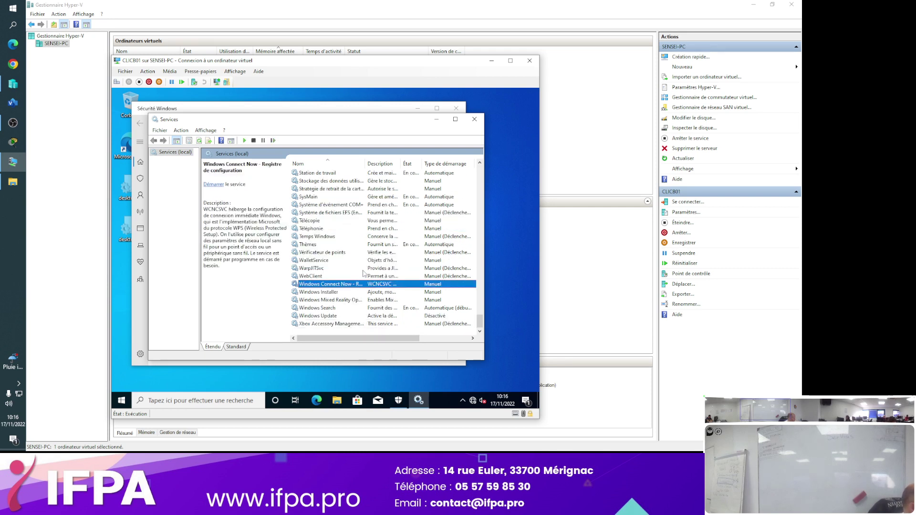
{"action": "left_click", "coordinate": [337, 246]}
{"action": "key", "text": "p"}
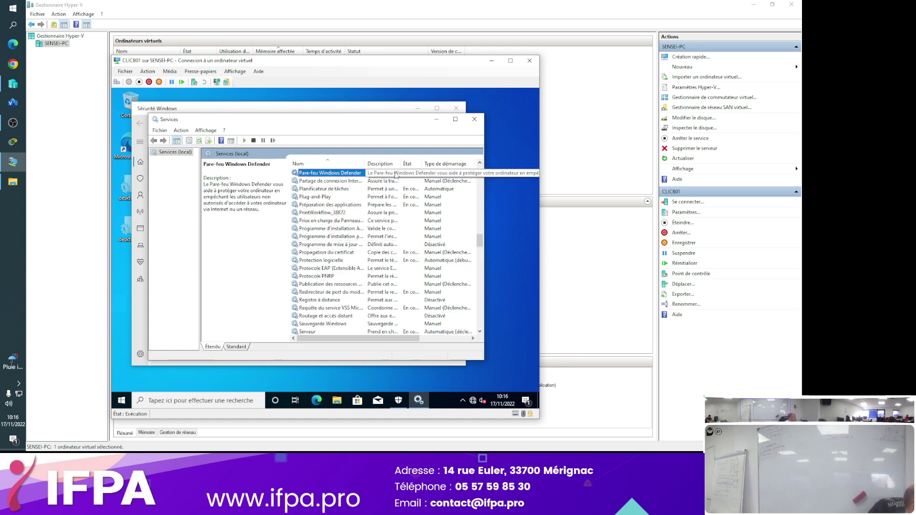
{"action": "right_click", "coordinate": [396, 173]}
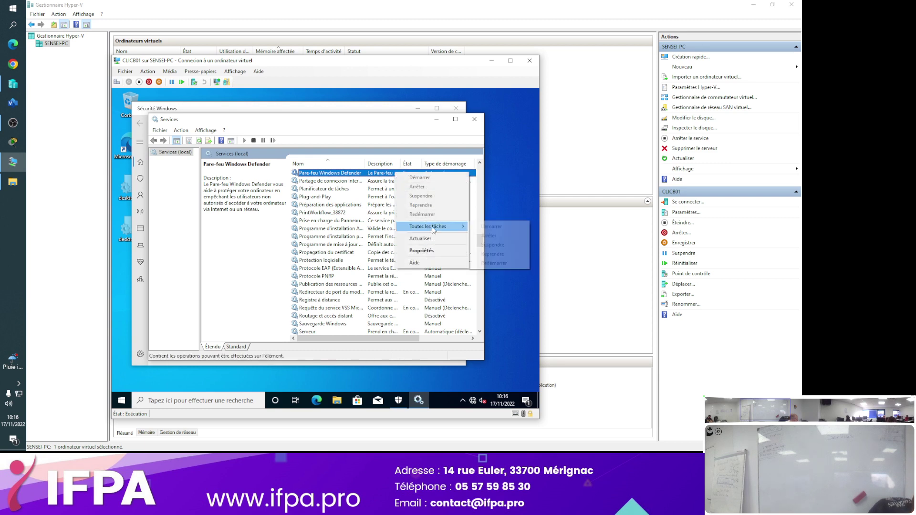
{"action": "left_click", "coordinate": [437, 120]}
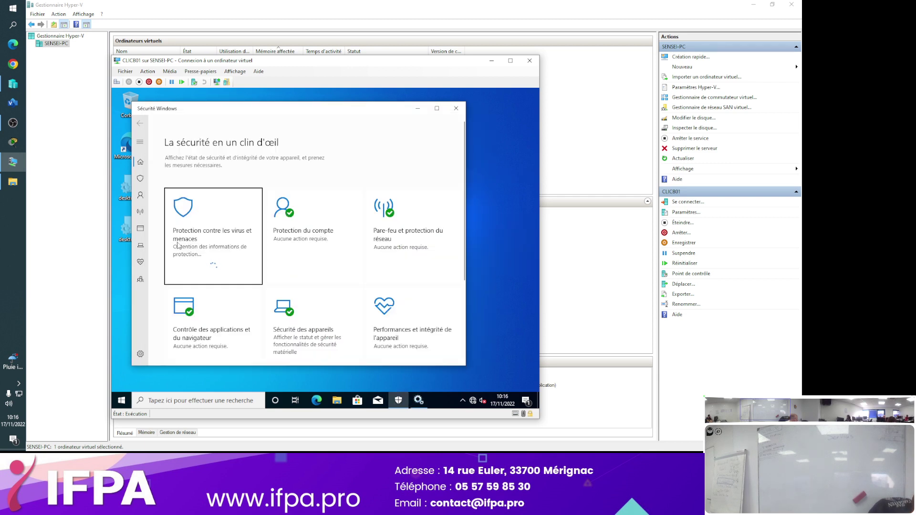
Check the Protection contre les virus et menaces page in Sécurité Windows and return to the overview.
{"action": "left_click", "coordinate": [204, 247]}
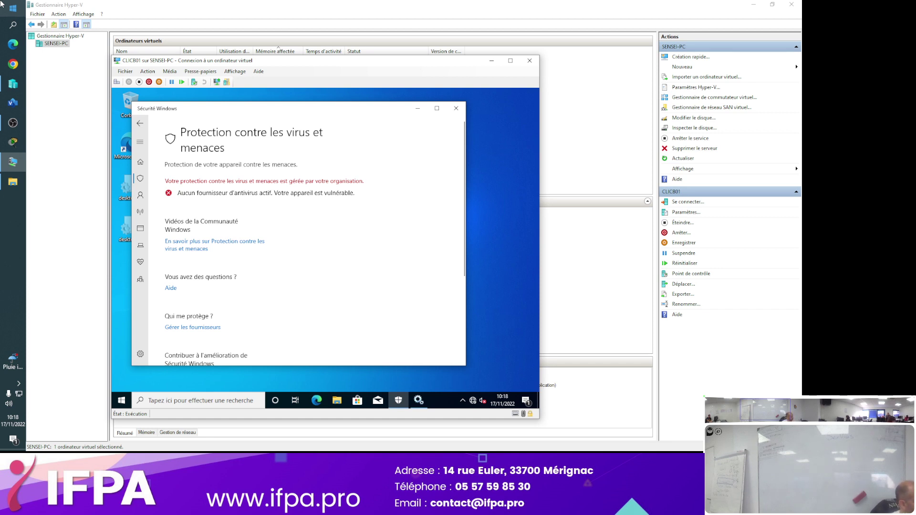
{"action": "left_click", "coordinate": [424, 407]}
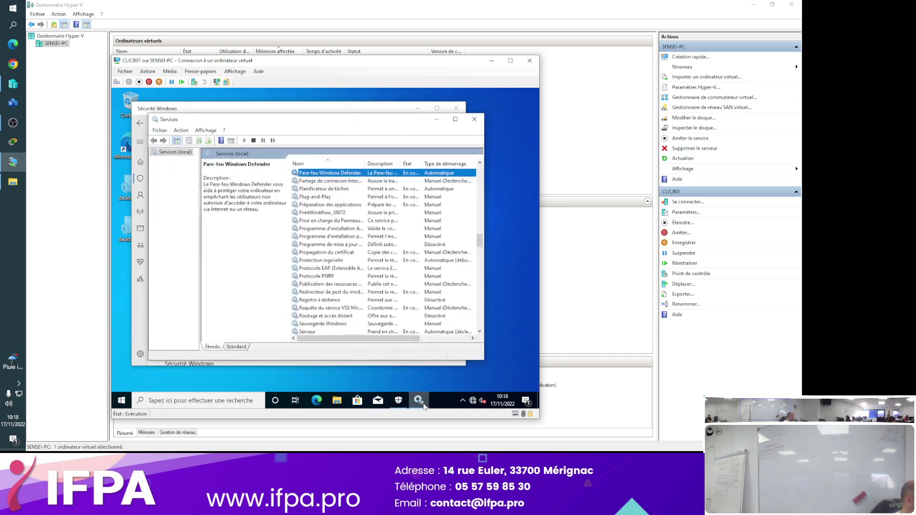
{"action": "left_click", "coordinate": [253, 110]}
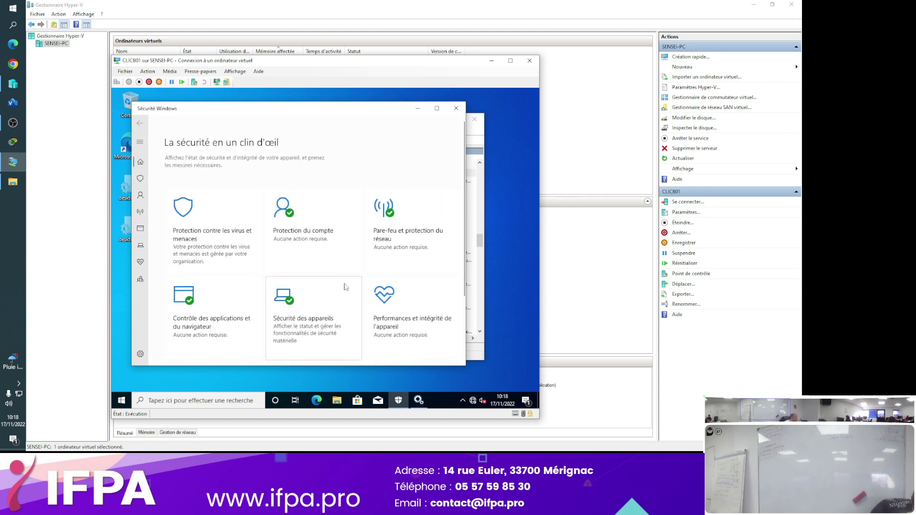
{"action": "left_click", "coordinate": [198, 249]}
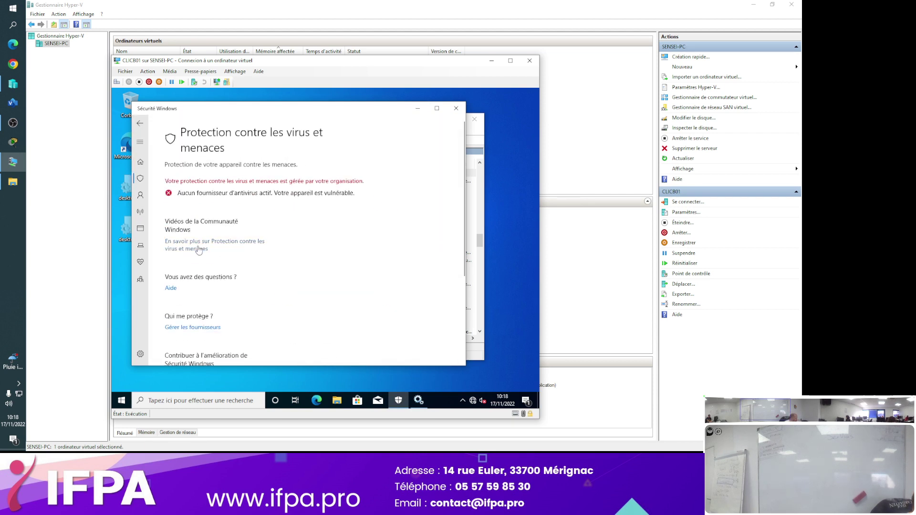
{"action": "left_click", "coordinate": [140, 124]}
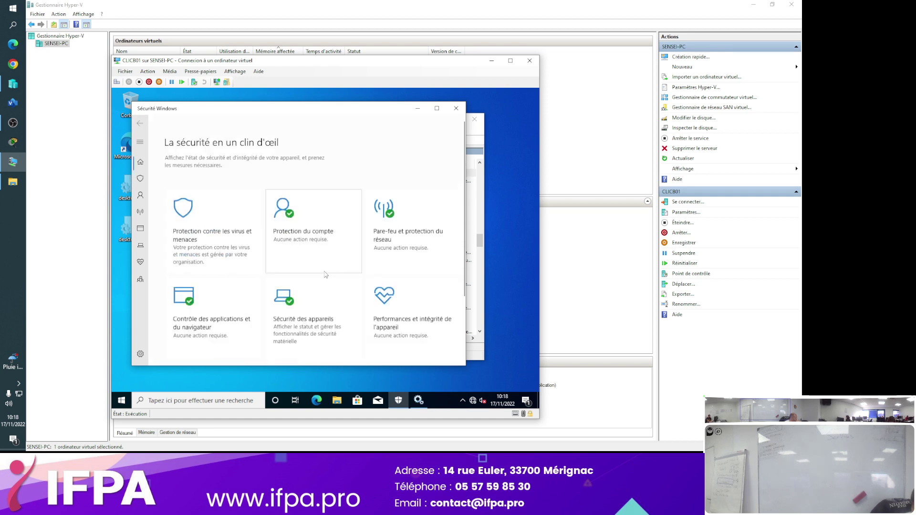
Check the Pare-feu et protection du réseau page, and recheck the available actions of the Pare-feu Windows Defender service in Services.
{"action": "left_click", "coordinate": [388, 214]}
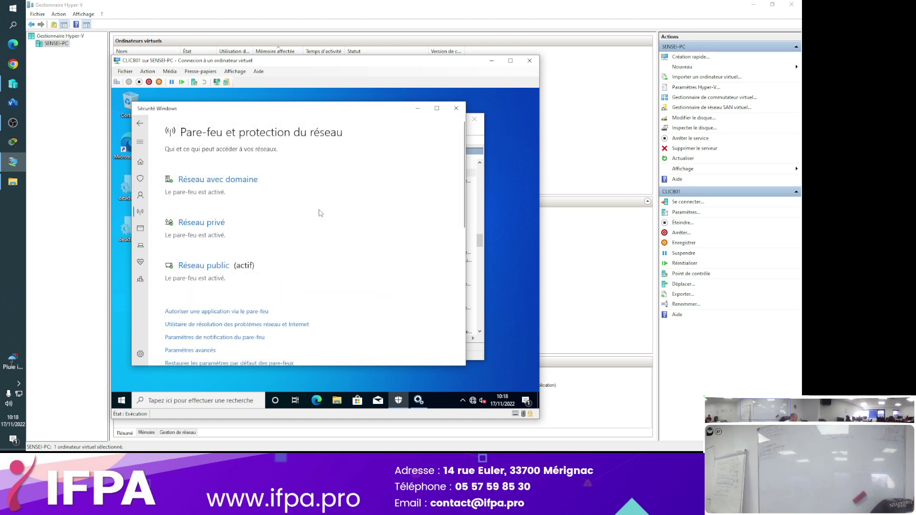
{"action": "left_click", "coordinate": [140, 123]}
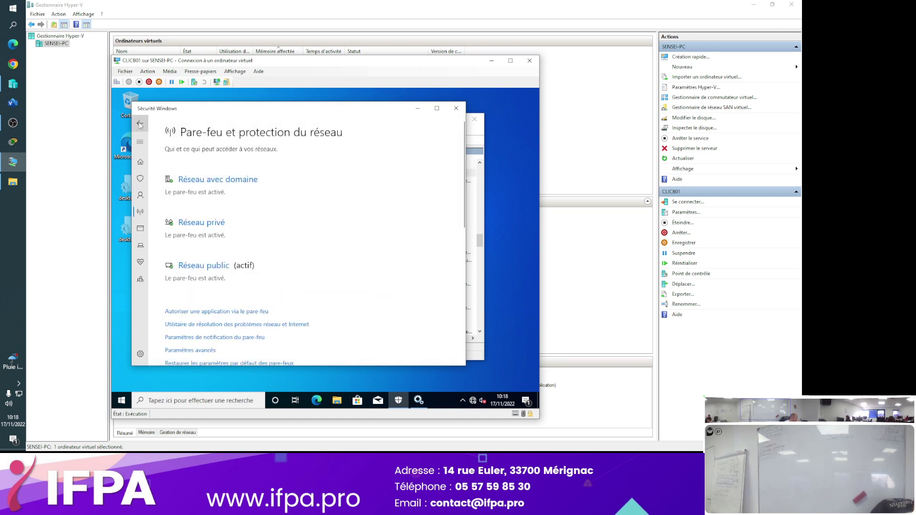
{"action": "left_click", "coordinate": [478, 139]}
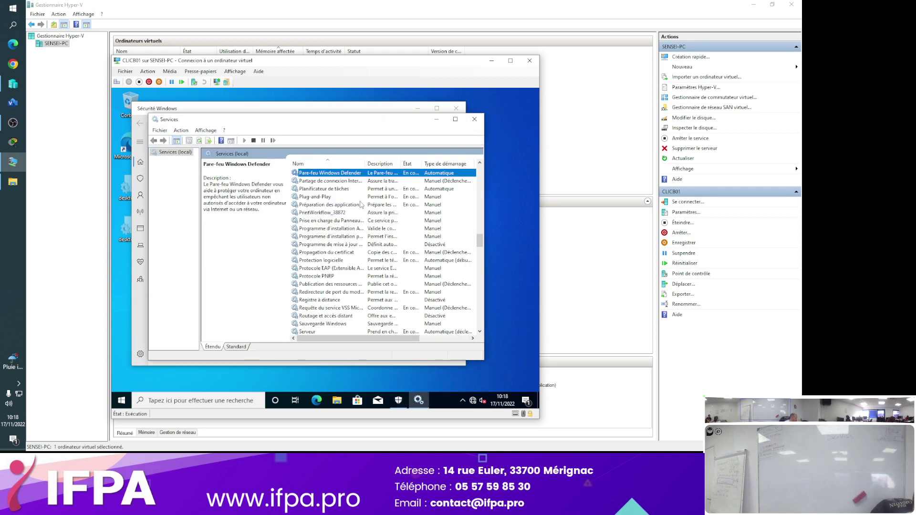
{"action": "right_click", "coordinate": [350, 175]}
{"action": "left_click", "coordinate": [325, 171]}
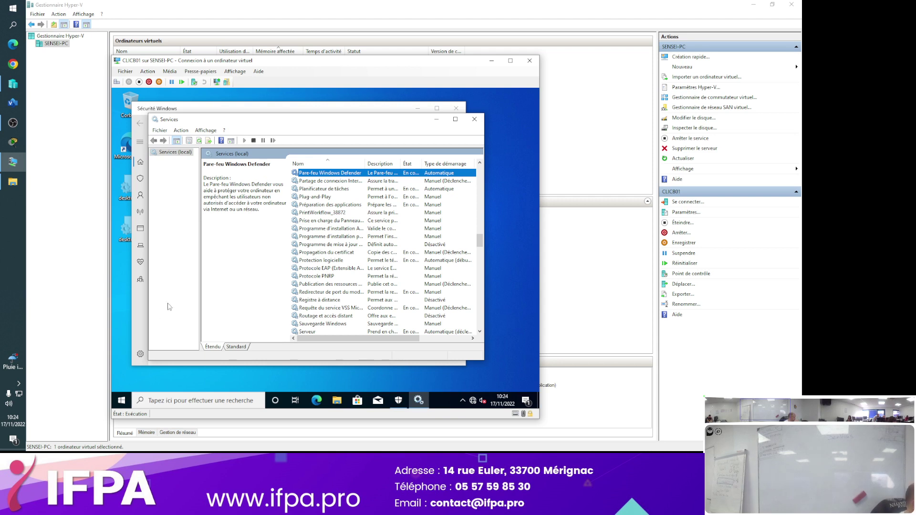
Open the Registry Editor and collapse the Microsoft\Windows key and the whole SOFTWARE branch under HKEY_LOCAL_MACHINE.
{"action": "key", "text": "super+r"}
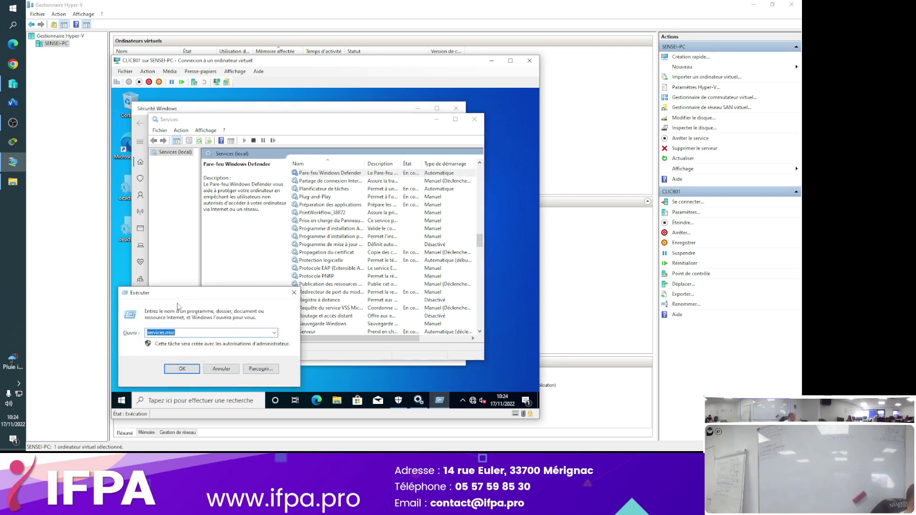
{"action": "key", "text": "Return"}
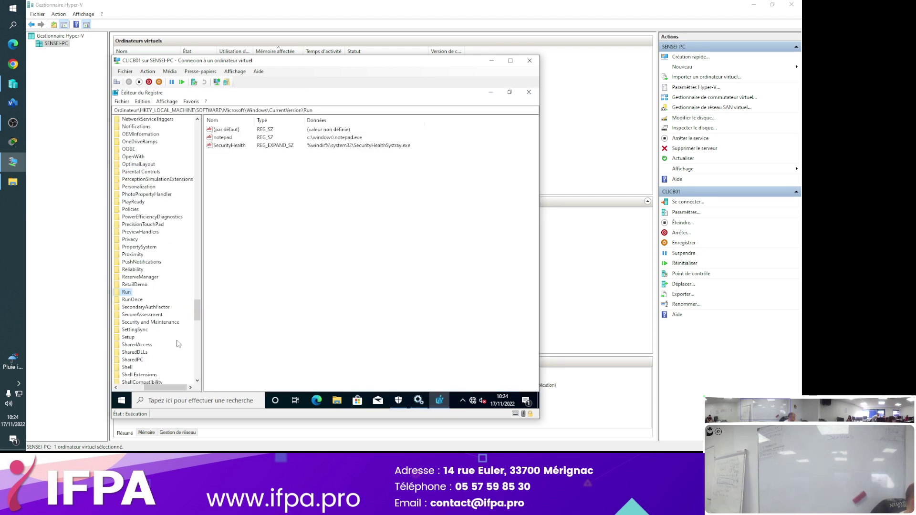
{"action": "left_click_drag", "start_coordinate": [162, 387], "coordinate": [139, 388]}
{"action": "scroll", "coordinate": [139, 238], "scroll_direction": "up", "scroll_amount": 10}
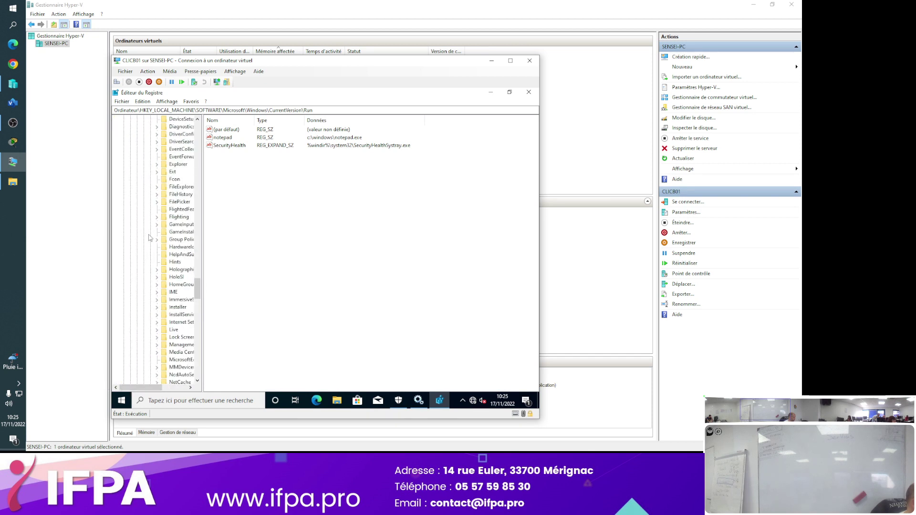
{"action": "scroll", "coordinate": [150, 238], "scroll_direction": "up", "scroll_amount": 3}
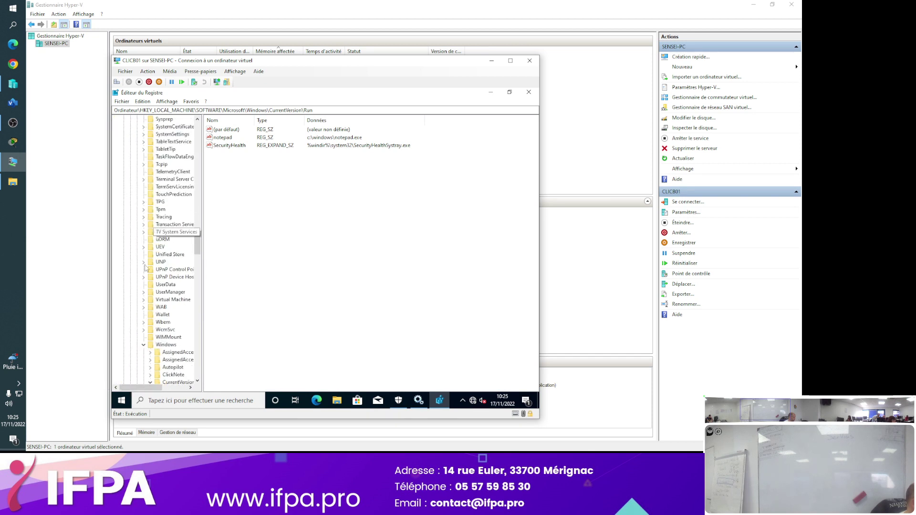
{"action": "left_click", "coordinate": [143, 345]}
{"action": "scroll", "coordinate": [172, 248], "scroll_direction": "up", "scroll_amount": 20}
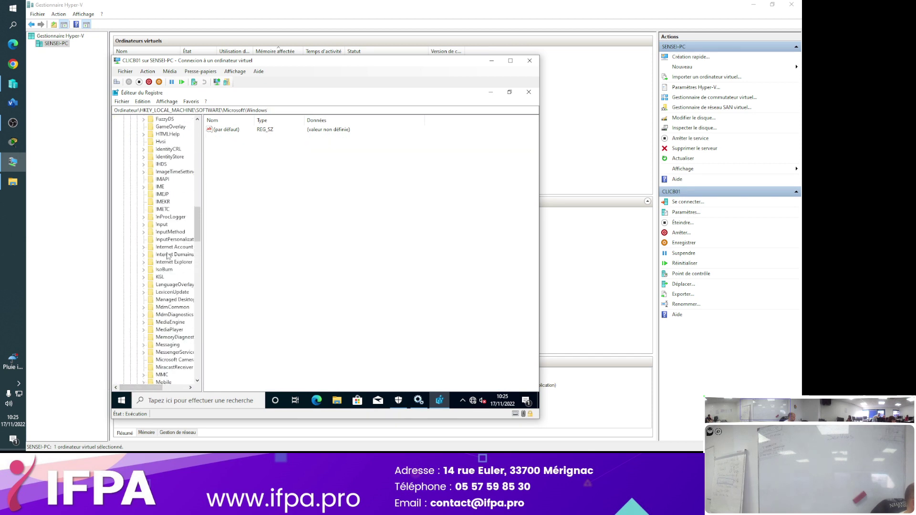
{"action": "scroll", "coordinate": [172, 248], "scroll_direction": "up", "scroll_amount": 20}
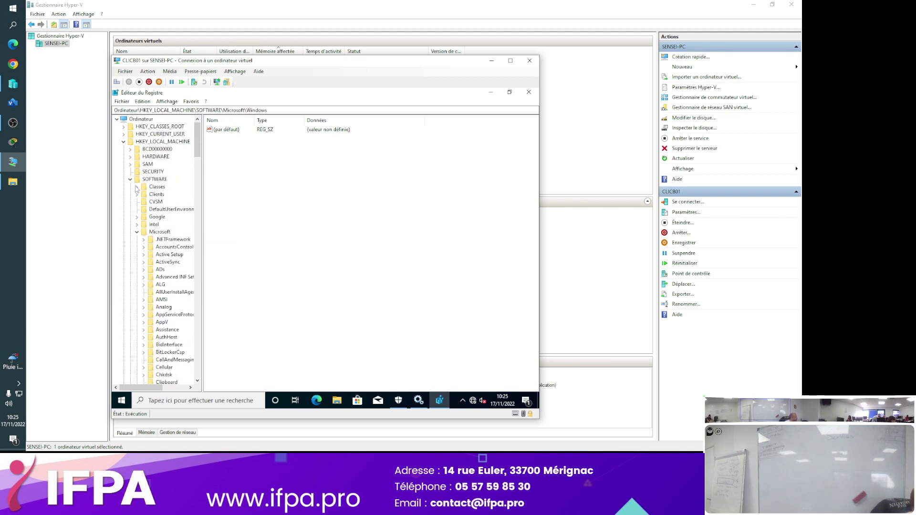
{"action": "left_click", "coordinate": [130, 180]}
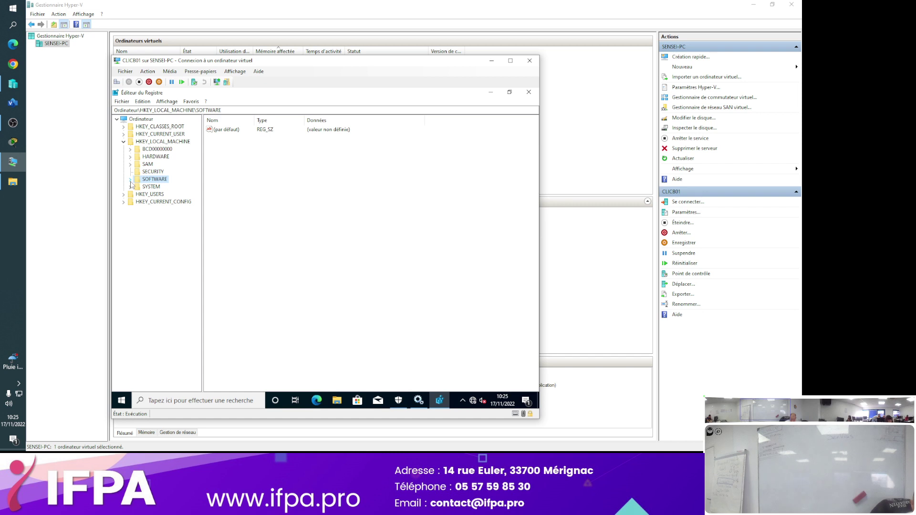
Expand SYSTEM, CurrentControlSet and Services under HKEY_LOCAL_MACHINE.
{"action": "double_click", "coordinate": [151, 187]}
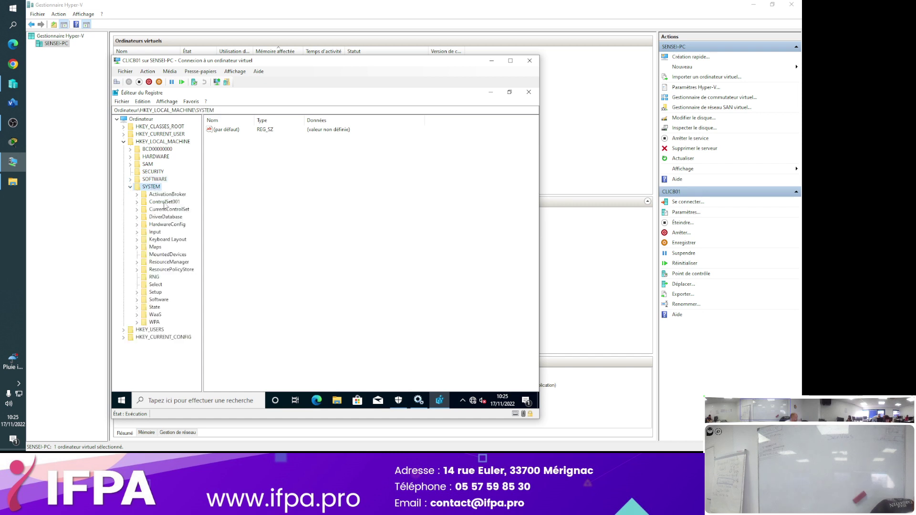
{"action": "double_click", "coordinate": [172, 210]}
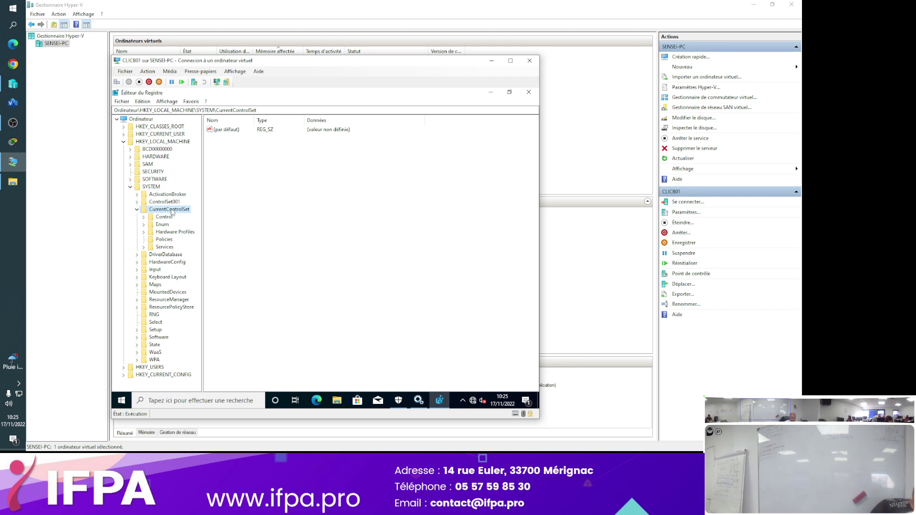
{"action": "double_click", "coordinate": [166, 248]}
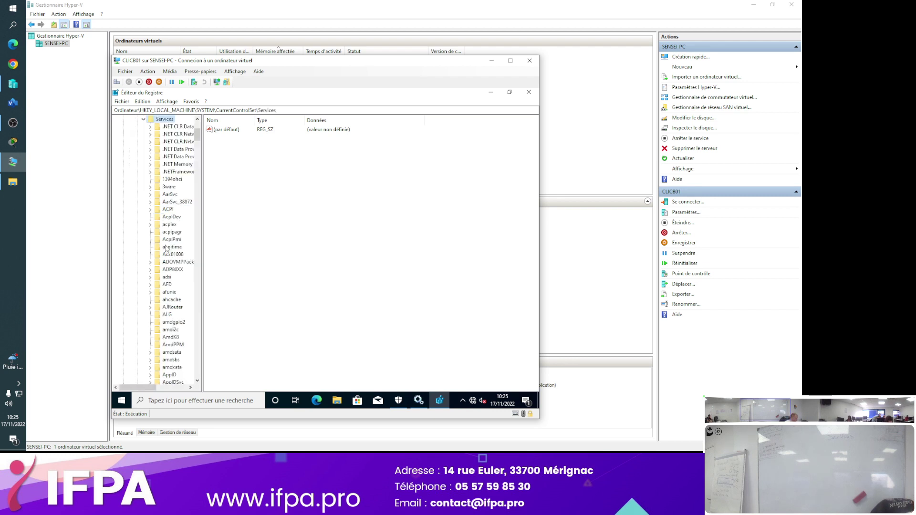
Open the mpssvc key under Services and set its Start value to 4.
{"action": "left_click", "coordinate": [175, 243]}
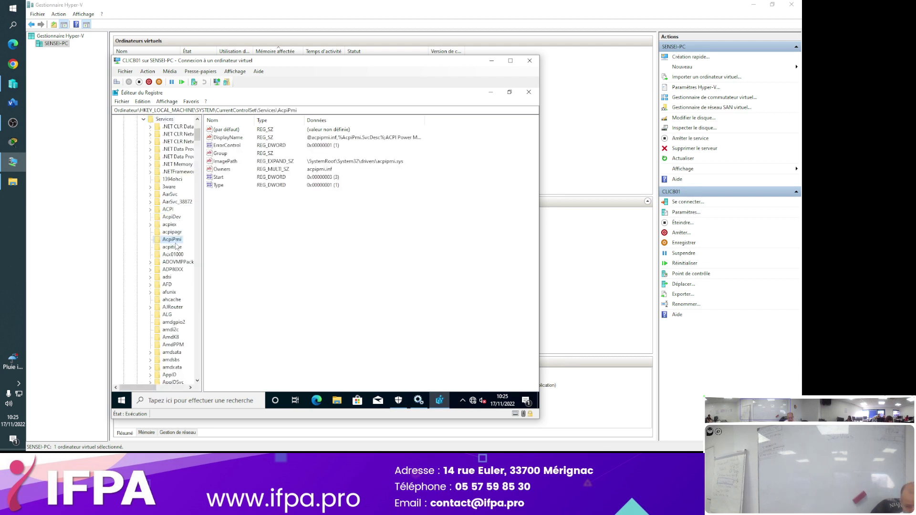
{"action": "key", "text": "m"}
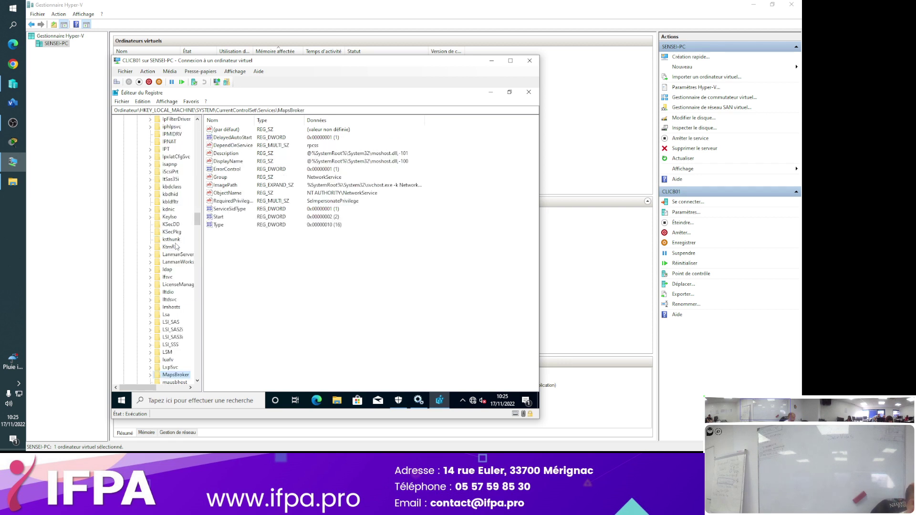
{"action": "scroll", "coordinate": [177, 276], "scroll_direction": "down", "scroll_amount": 15}
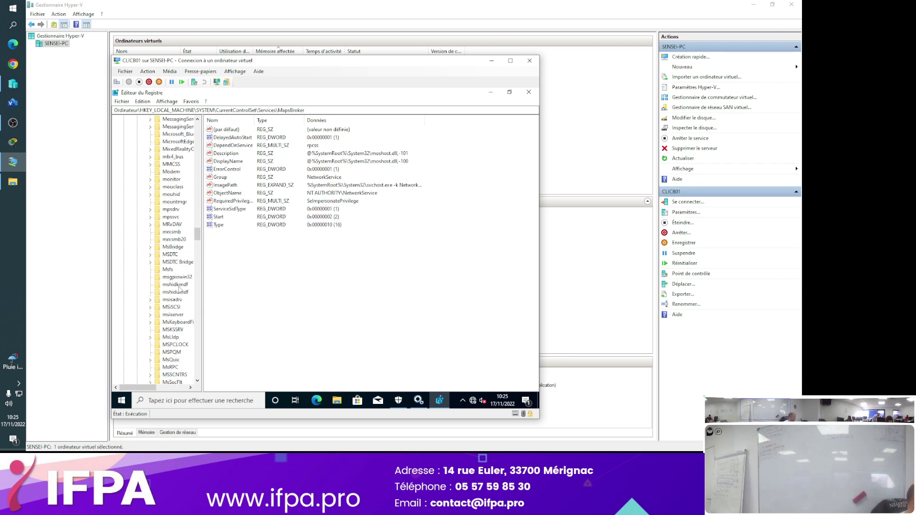
{"action": "key", "text": "m"}
{"action": "key", "text": "p"}
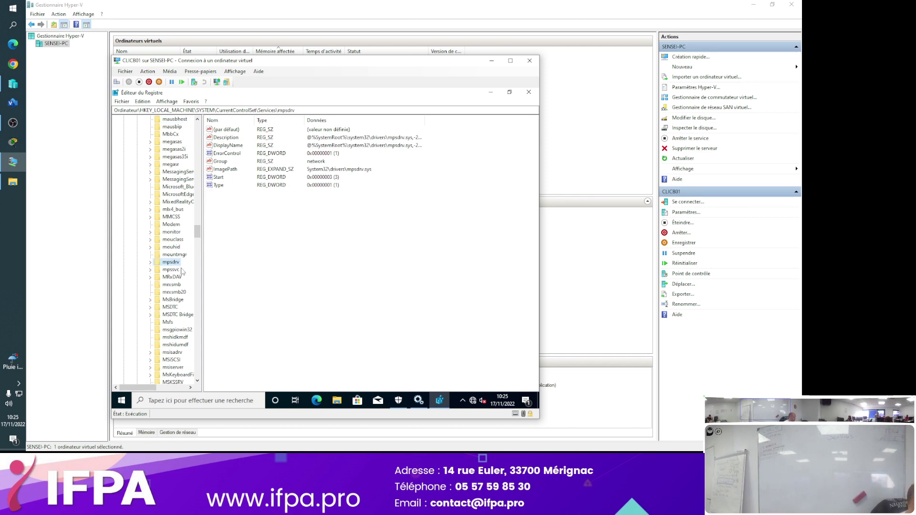
{"action": "double_click", "coordinate": [172, 271]}
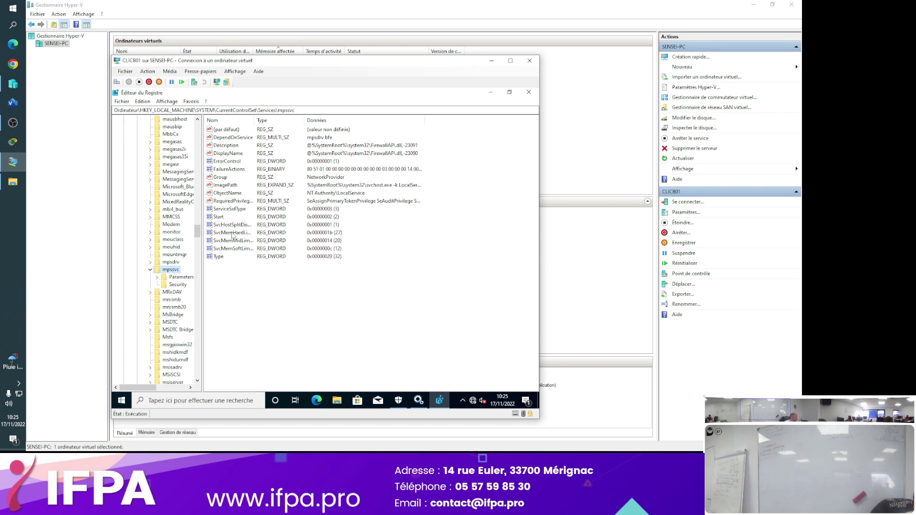
{"action": "double_click", "coordinate": [225, 218]}
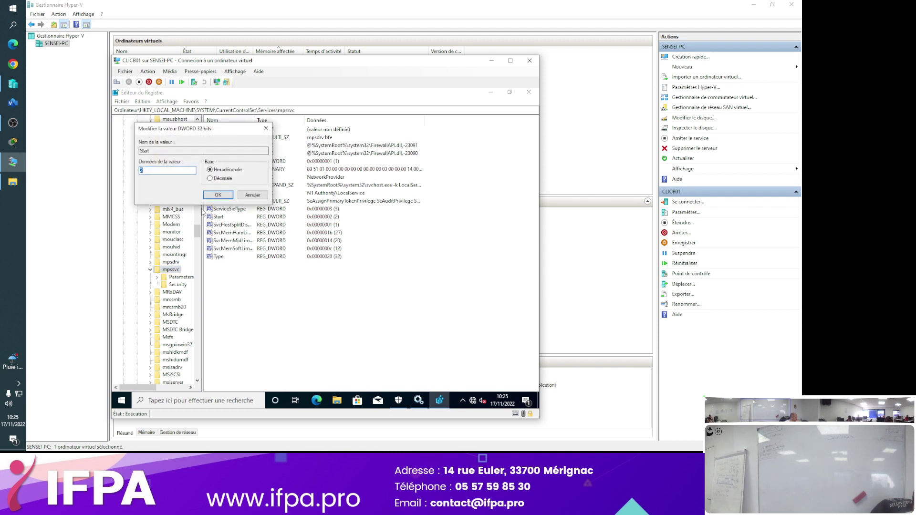
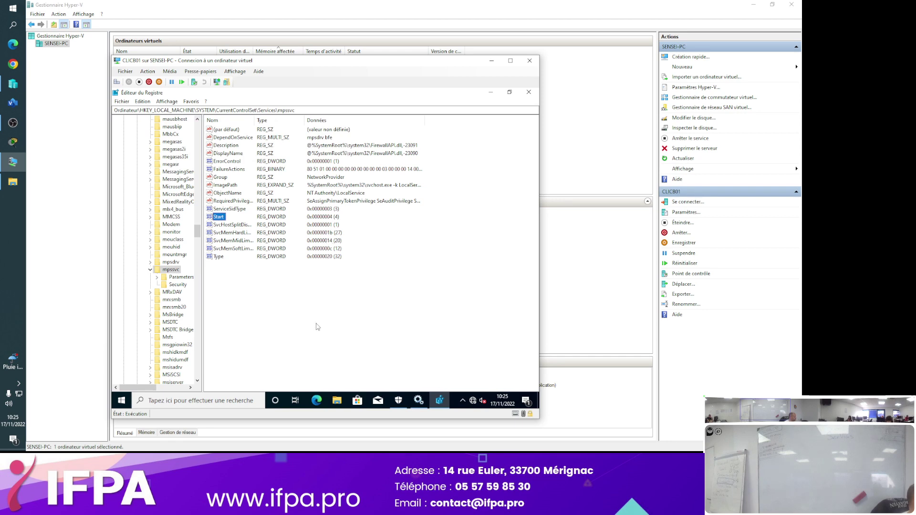
Restart the CLICB01 virtual machine, boot the Windows 10 entry, and sign in to the Administrateur account with its password.
{"action": "right_click", "coordinate": [122, 401]}
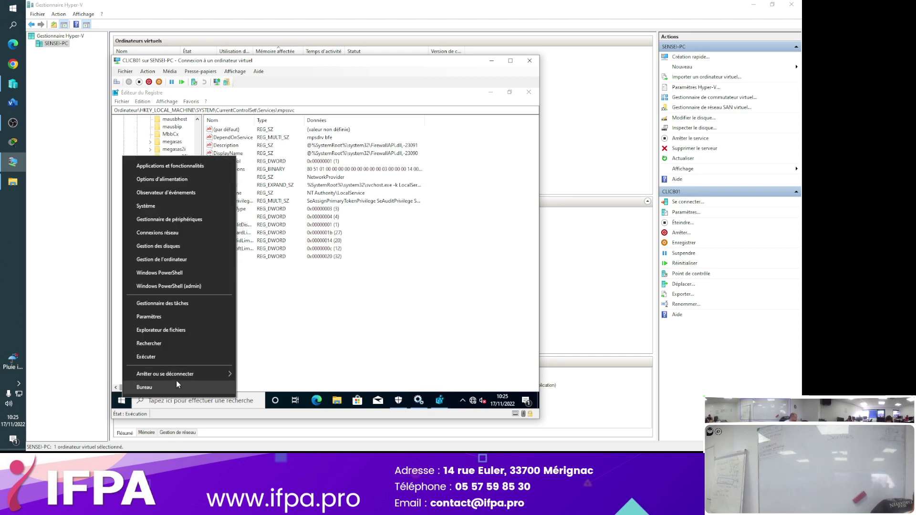
{"action": "mouse_move", "coordinate": [191, 374]}
{"action": "left_click", "coordinate": [260, 372]}
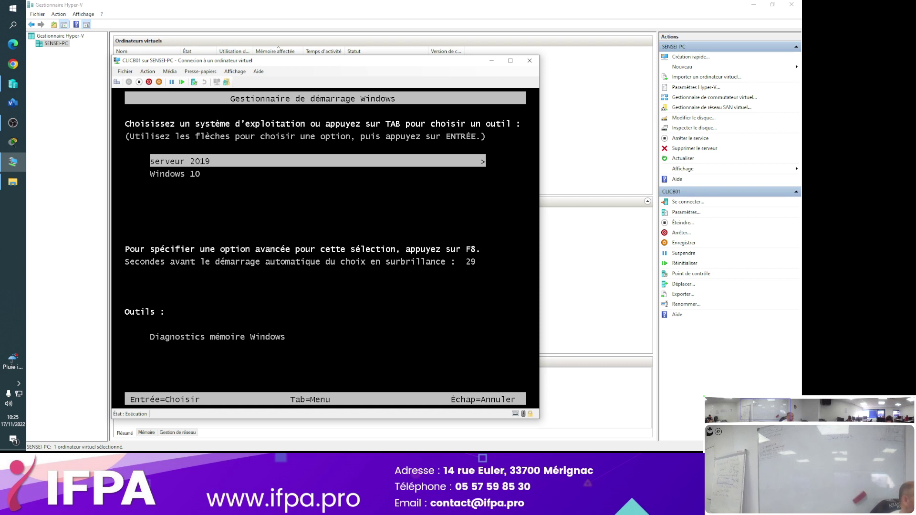
{"action": "key", "text": "Down"}
{"action": "key", "text": "Return"}
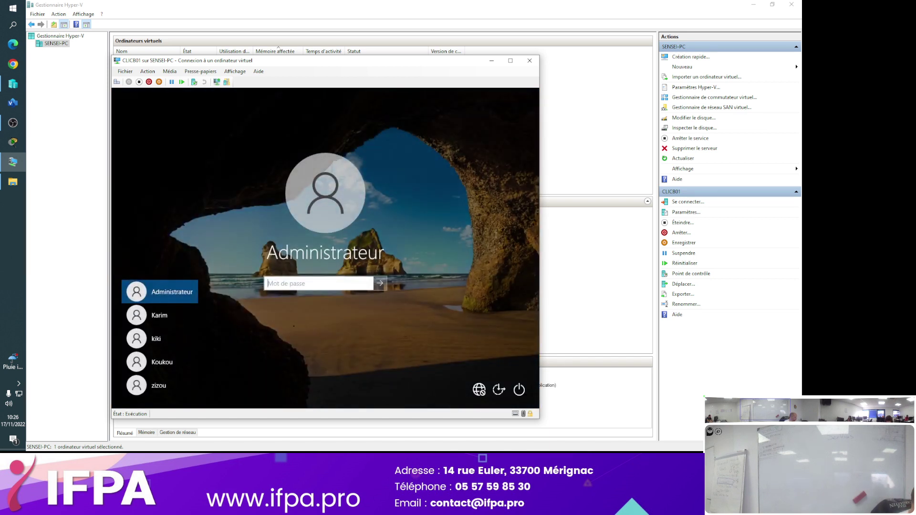
{"action": "type", "text": "••••"}
{"action": "key", "text": "Return"}
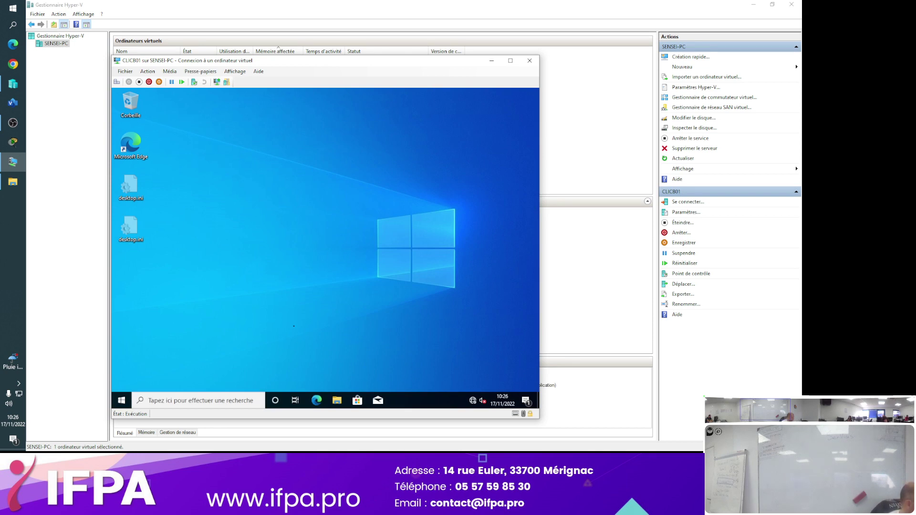
Run services.msc to open Services, and jump to the services whose names begin with P.
{"action": "key", "text": "super+r"}
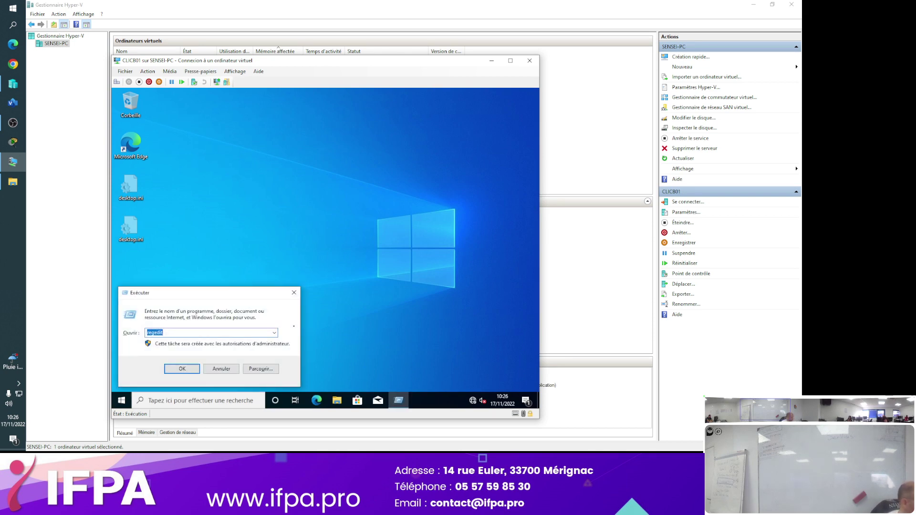
{"action": "type", "text": "services.msc"}
{"action": "key", "text": "Return"}
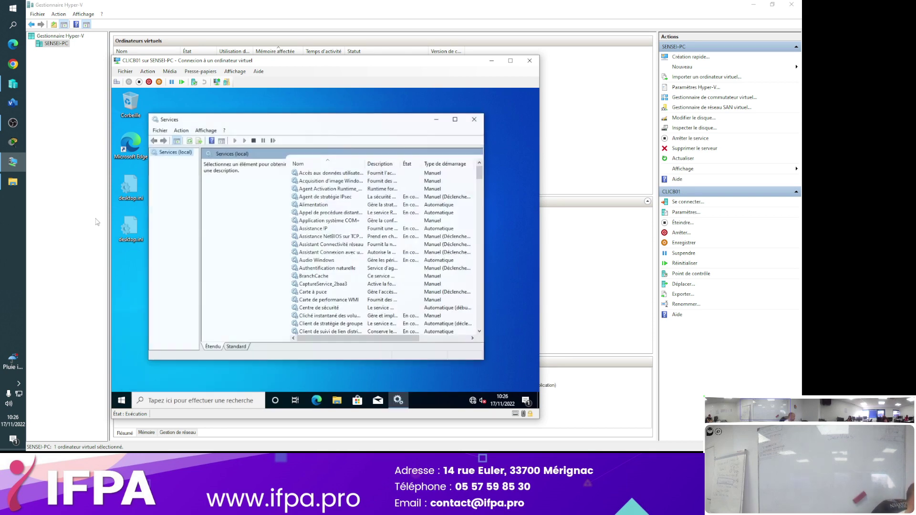
{"action": "left_click", "coordinate": [335, 214]}
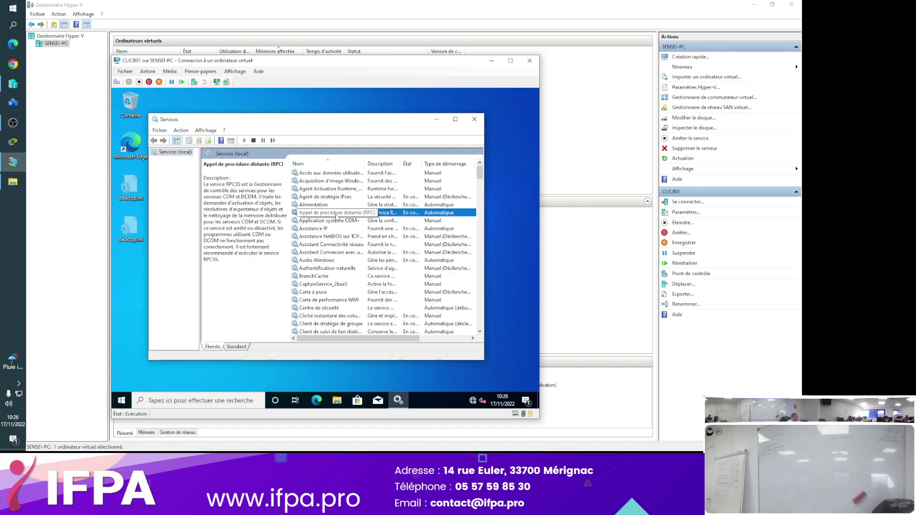
{"action": "key", "text": "p"}
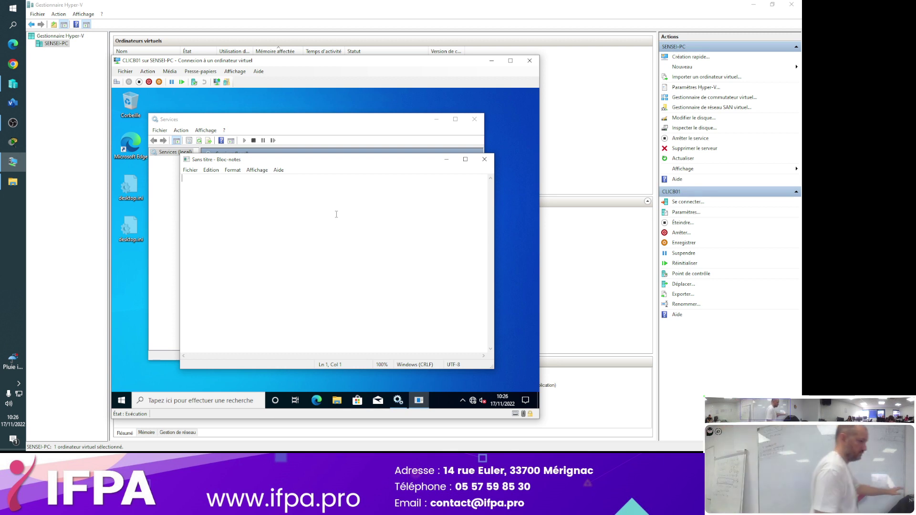
Open the Registry Editor and collapse the Microsoft key and the SOFTWARE branch under HKEY_LOCAL_MACHINE.
{"action": "key", "text": "super+r"}
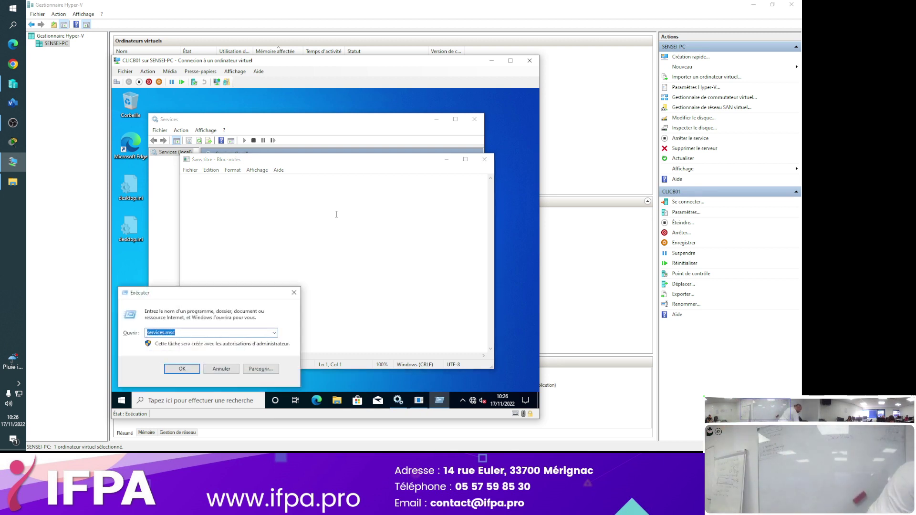
{"action": "key", "text": "Down"}
{"action": "key", "text": "Return"}
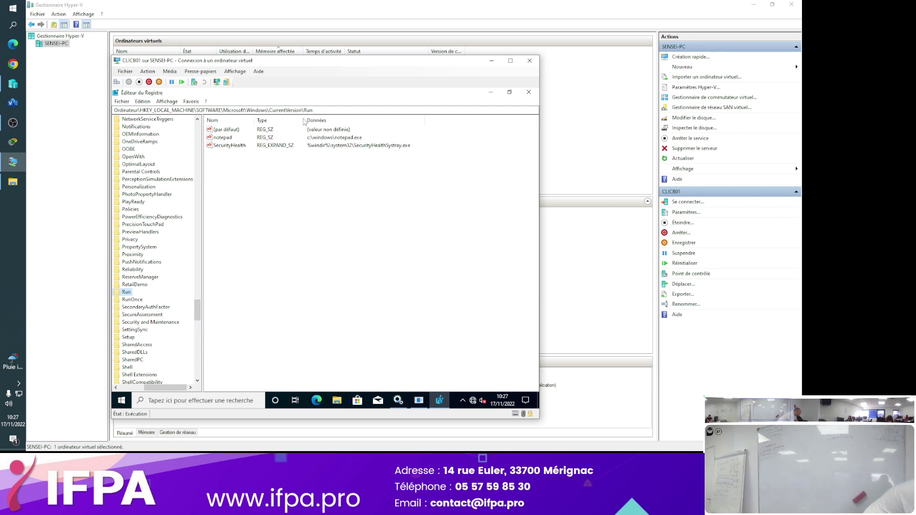
{"action": "left_click_drag", "start_coordinate": [156, 391], "coordinate": [130, 390]}
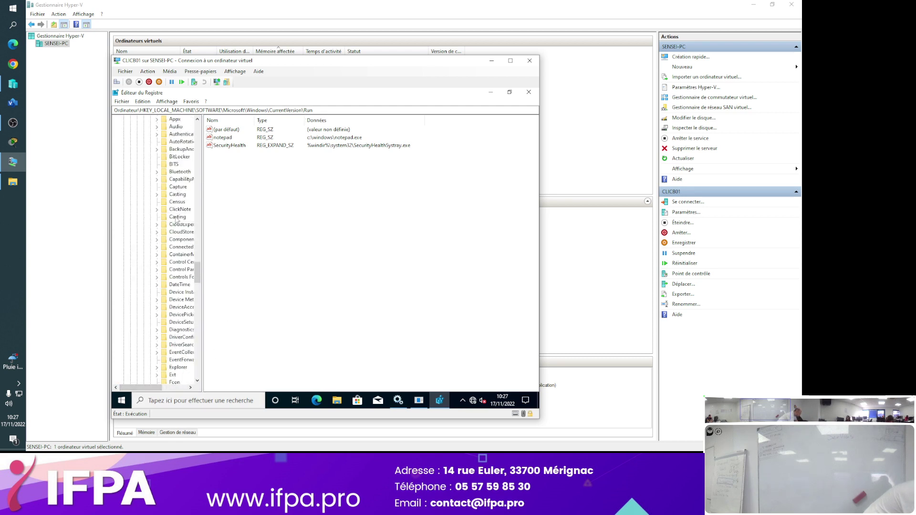
{"action": "scroll", "coordinate": [175, 220], "scroll_direction": "down", "scroll_amount": 10}
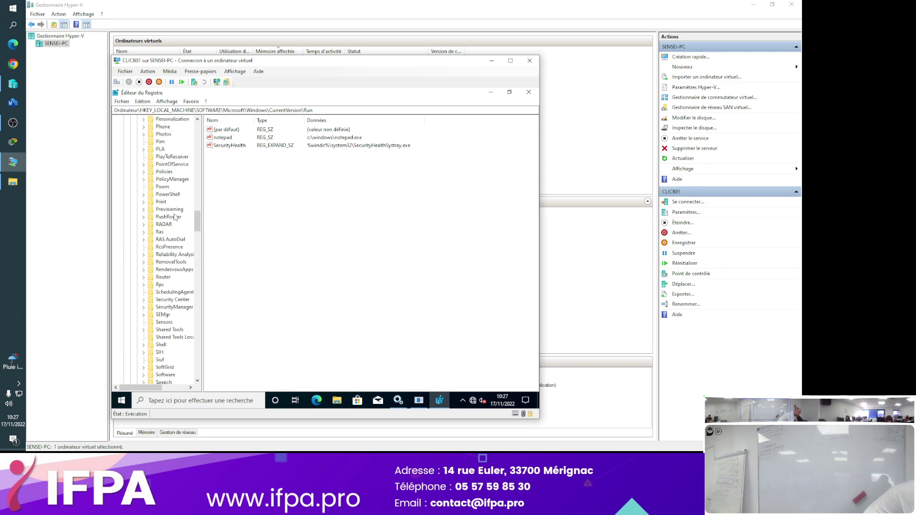
{"action": "scroll", "coordinate": [175, 217], "scroll_direction": "up", "scroll_amount": 12}
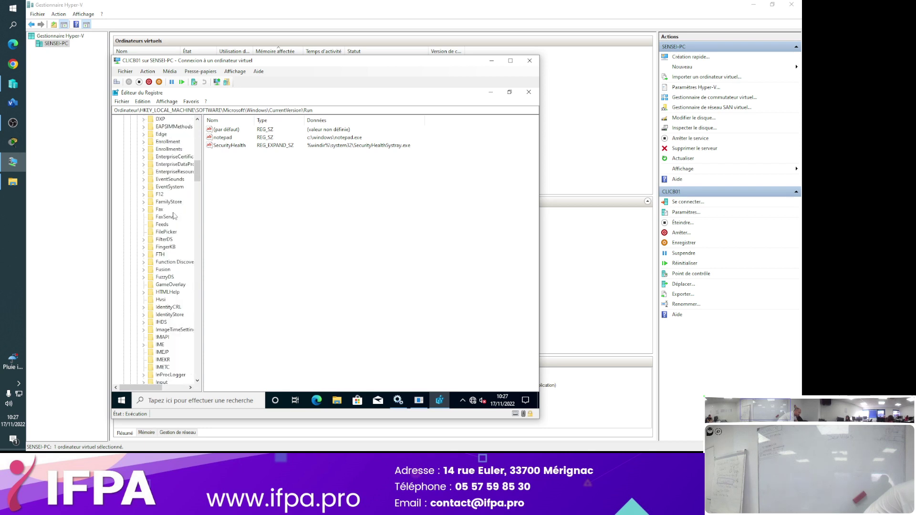
{"action": "scroll", "coordinate": [174, 215], "scroll_direction": "up", "scroll_amount": 7}
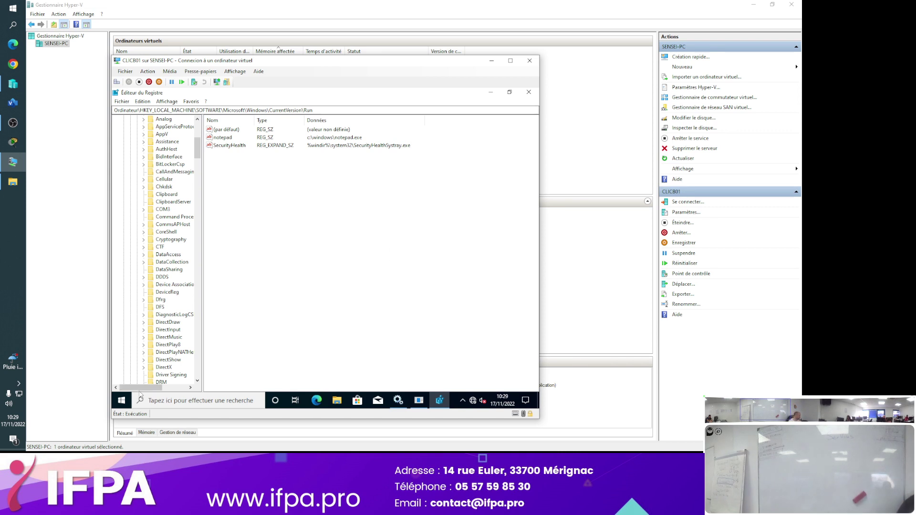
{"action": "scroll", "coordinate": [117, 389], "scroll_direction": "up", "scroll_amount": 8}
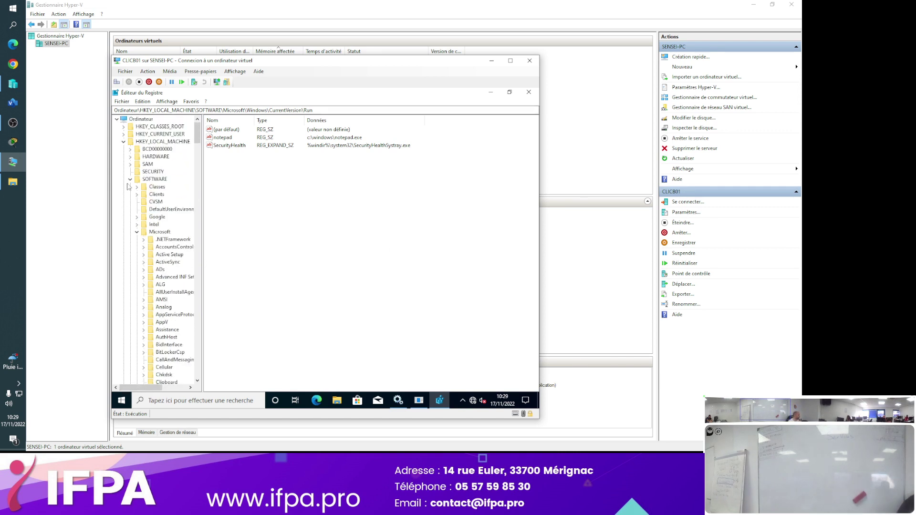
{"action": "left_click", "coordinate": [137, 232]}
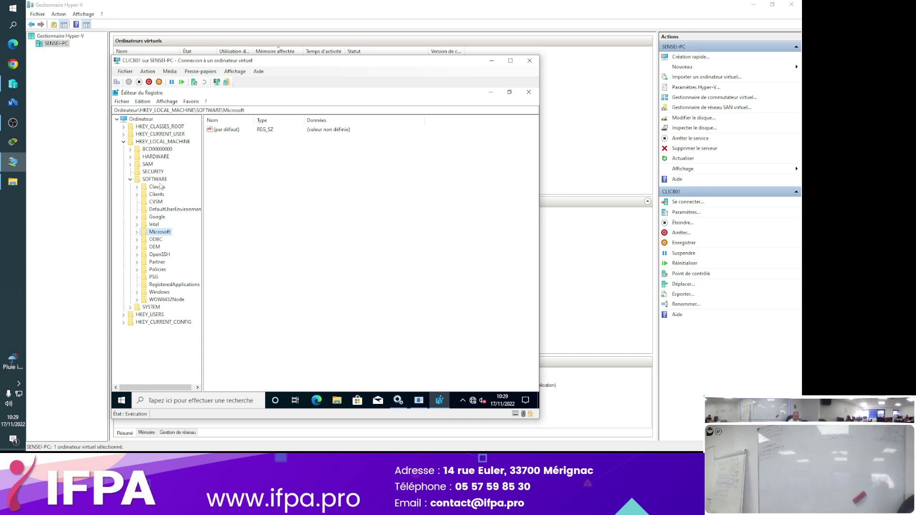
{"action": "left_click", "coordinate": [129, 179]}
Expand SYSTEM, CurrentControlSet and Services under HKEY_LOCAL_MACHINE.
{"action": "double_click", "coordinate": [158, 187]}
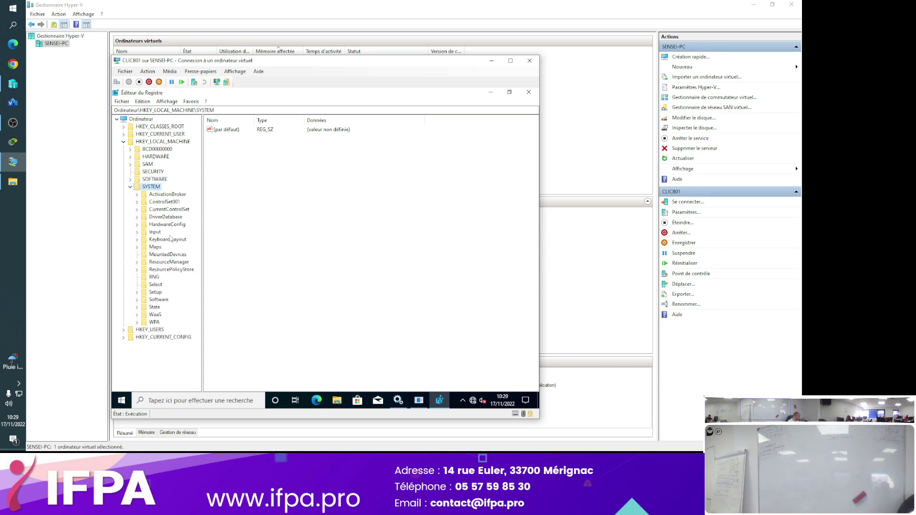
{"action": "left_click", "coordinate": [169, 211]}
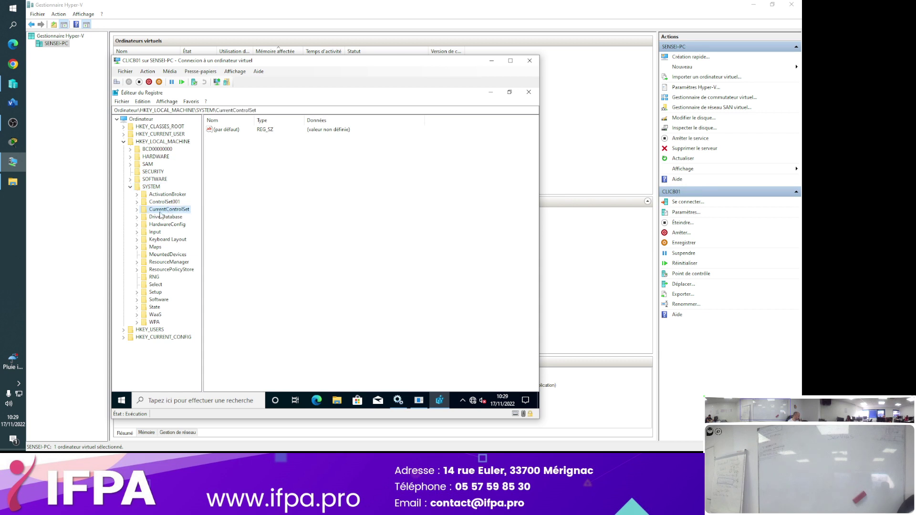
{"action": "double_click", "coordinate": [160, 212]}
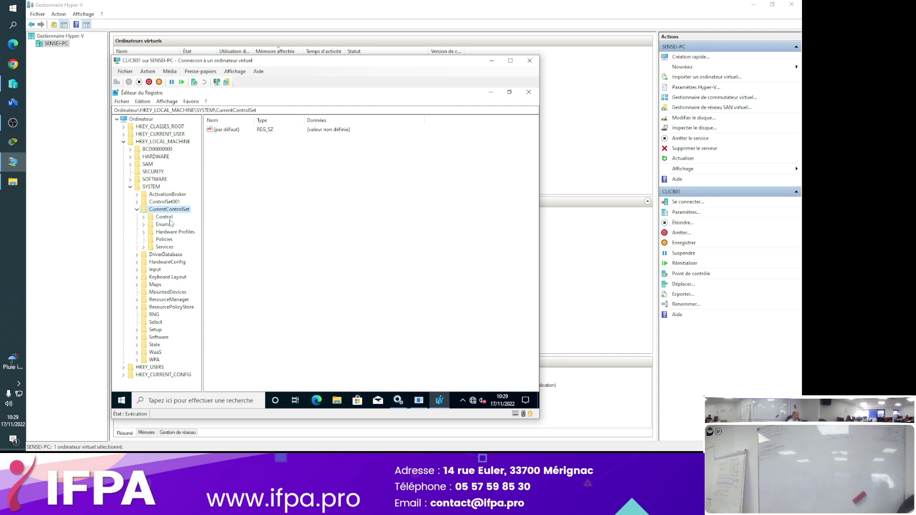
{"action": "double_click", "coordinate": [170, 249]}
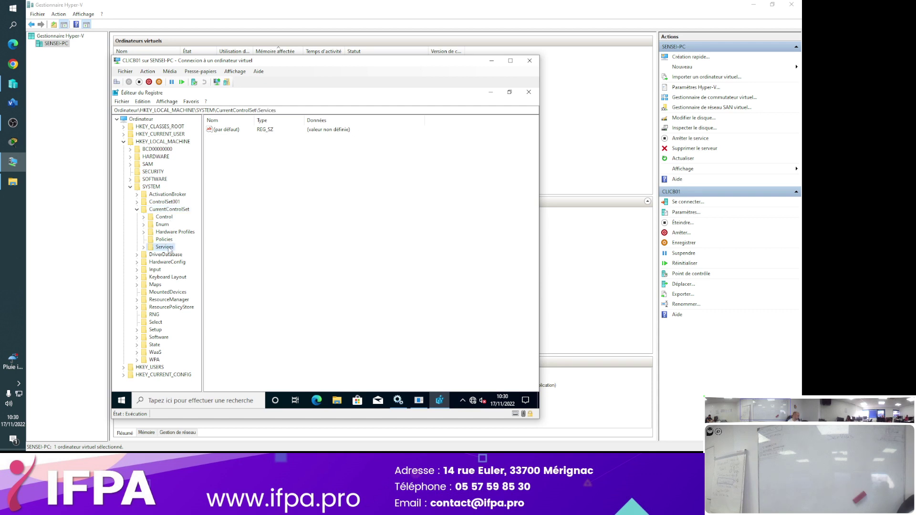
Find the mpssvc key under Services and open its Start value for review.
{"action": "left_click", "coordinate": [171, 262]}
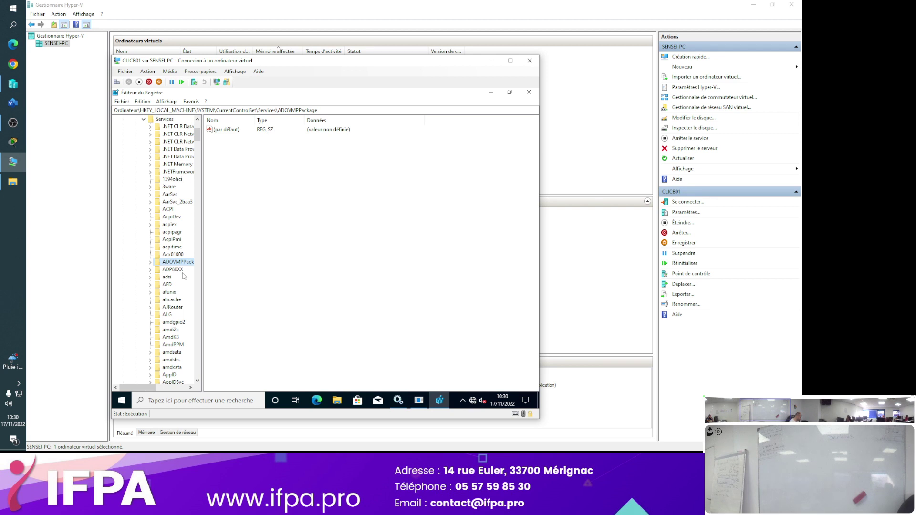
{"action": "type", "text": "mpsdrv"}
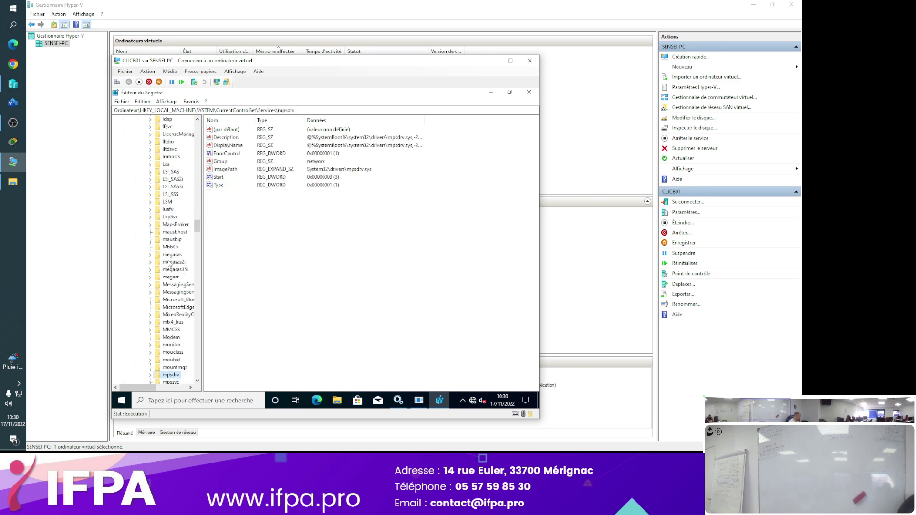
{"action": "scroll", "coordinate": [173, 345], "scroll_direction": "down", "scroll_amount": 4}
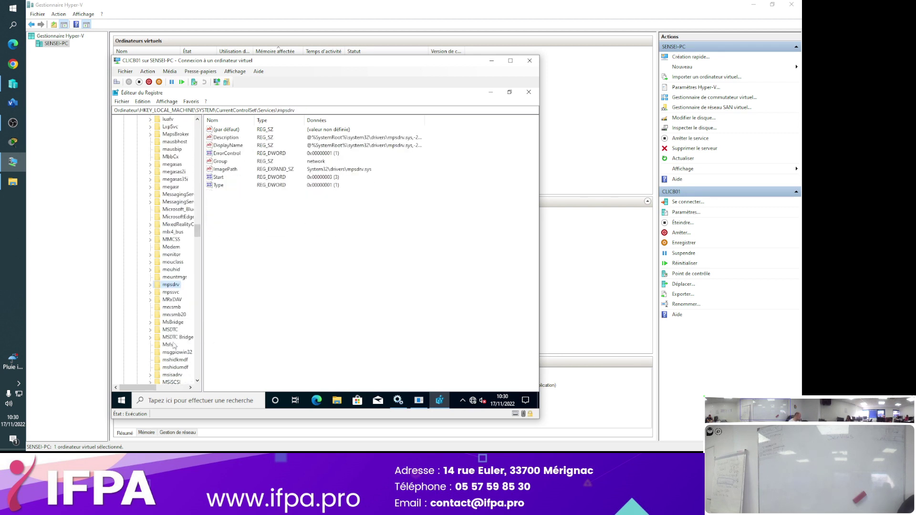
{"action": "double_click", "coordinate": [170, 292]}
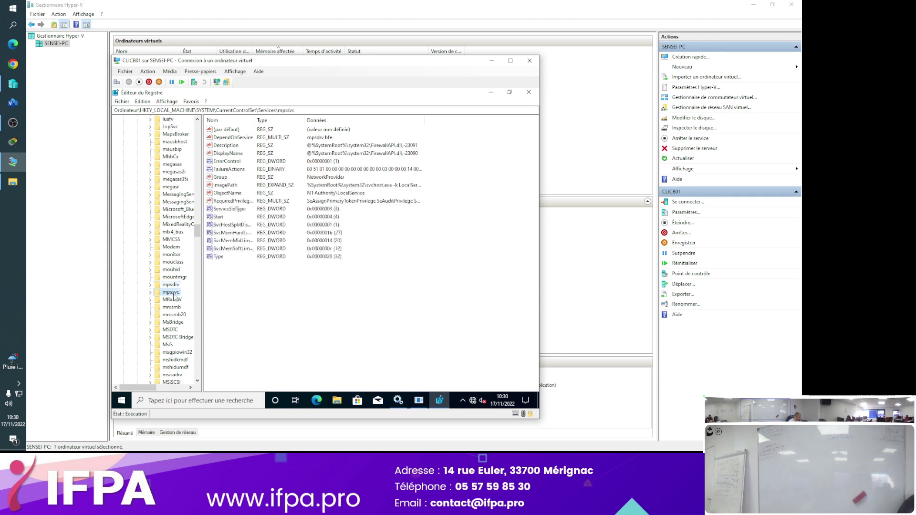
{"action": "double_click", "coordinate": [217, 217]}
{"action": "left_click_drag", "start_coordinate": [190, 127], "coordinate": [289, 196]}
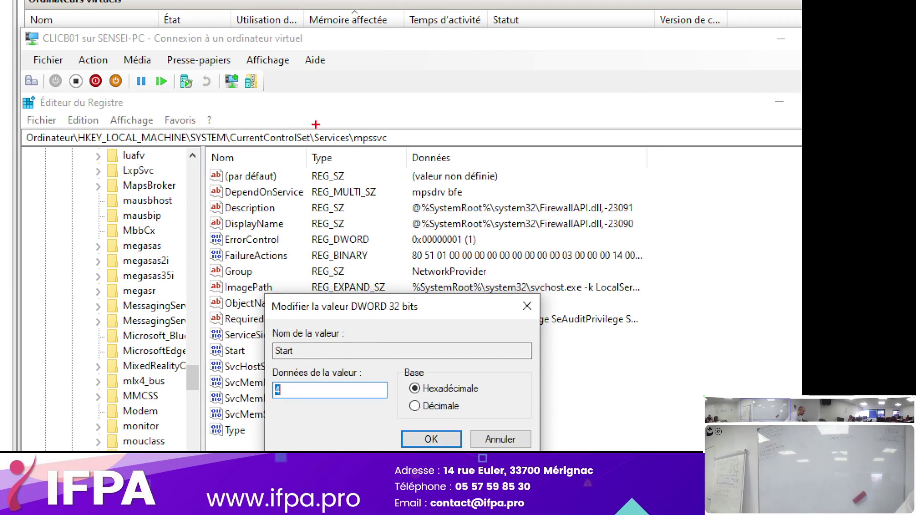
{"action": "left_click_drag", "start_coordinate": [307, 120], "coordinate": [356, 153]}
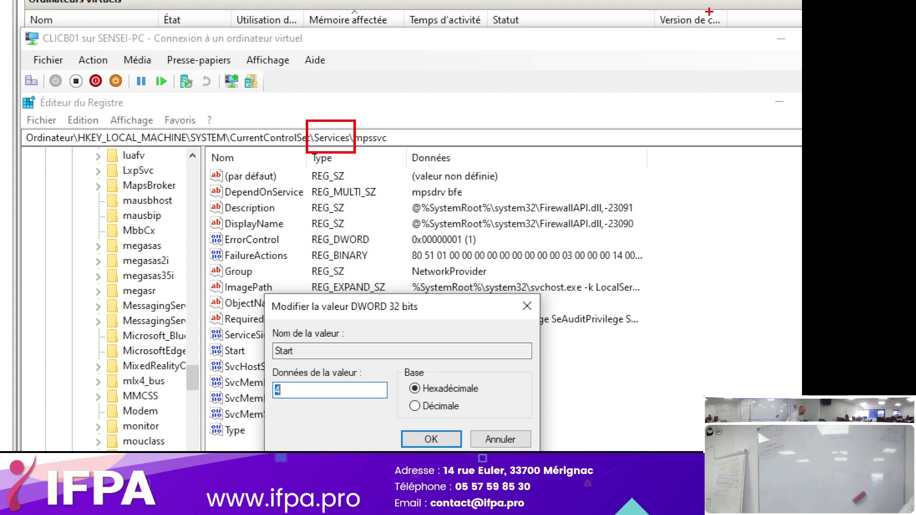
{"action": "mouse_move", "coordinate": [359, 119]}
{"action": "left_mouse_down"}
{"action": "mouse_move", "coordinate": [424, 152]}
{"action": "mouse_move", "coordinate": [416, 149]}
{"action": "left_mouse_up"}
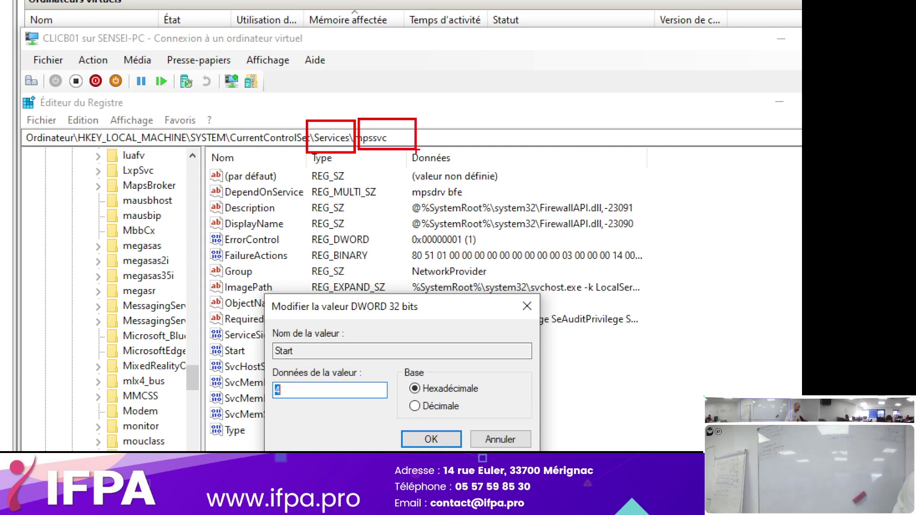
{"action": "mouse_move", "coordinate": [266, 316]}
{"action": "left_mouse_down"}
{"action": "mouse_move", "coordinate": [386, 420]}
{"action": "mouse_move", "coordinate": [399, 421]}
{"action": "left_mouse_up"}
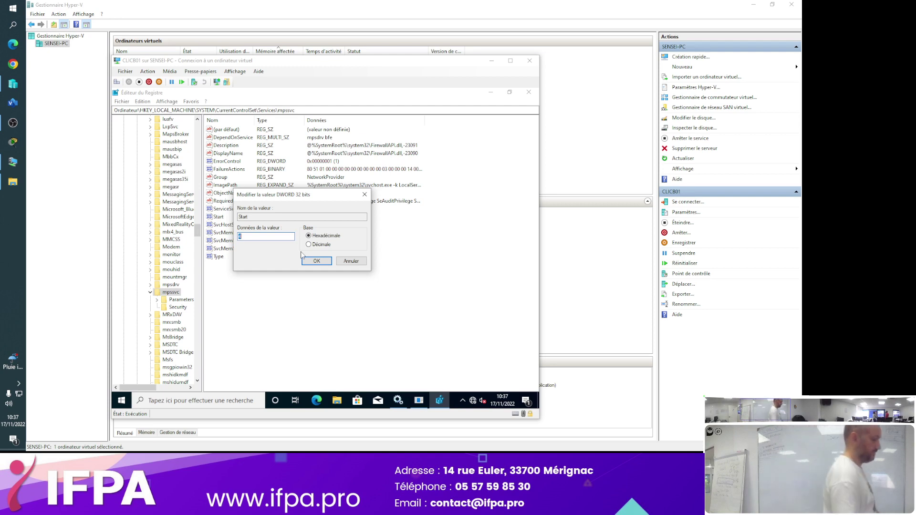
Switch to OBS Studio.
{"action": "left_click", "coordinate": [12, 123]}
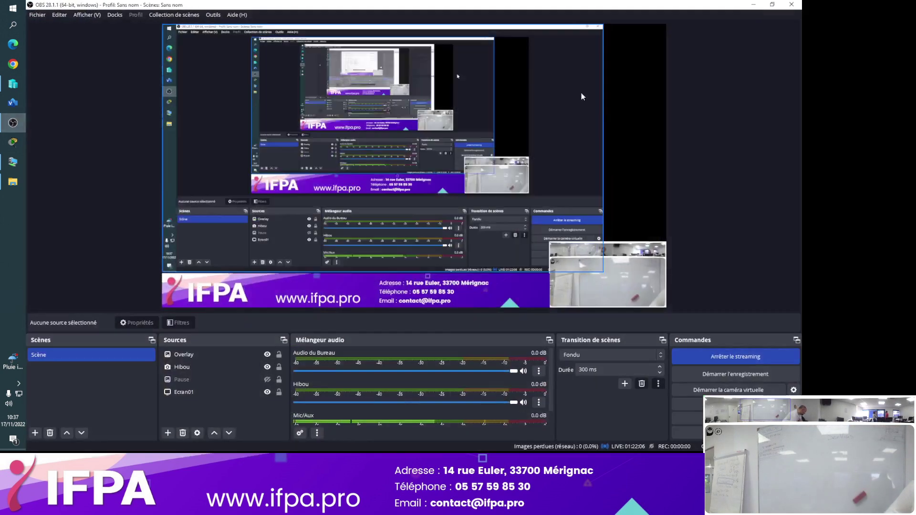